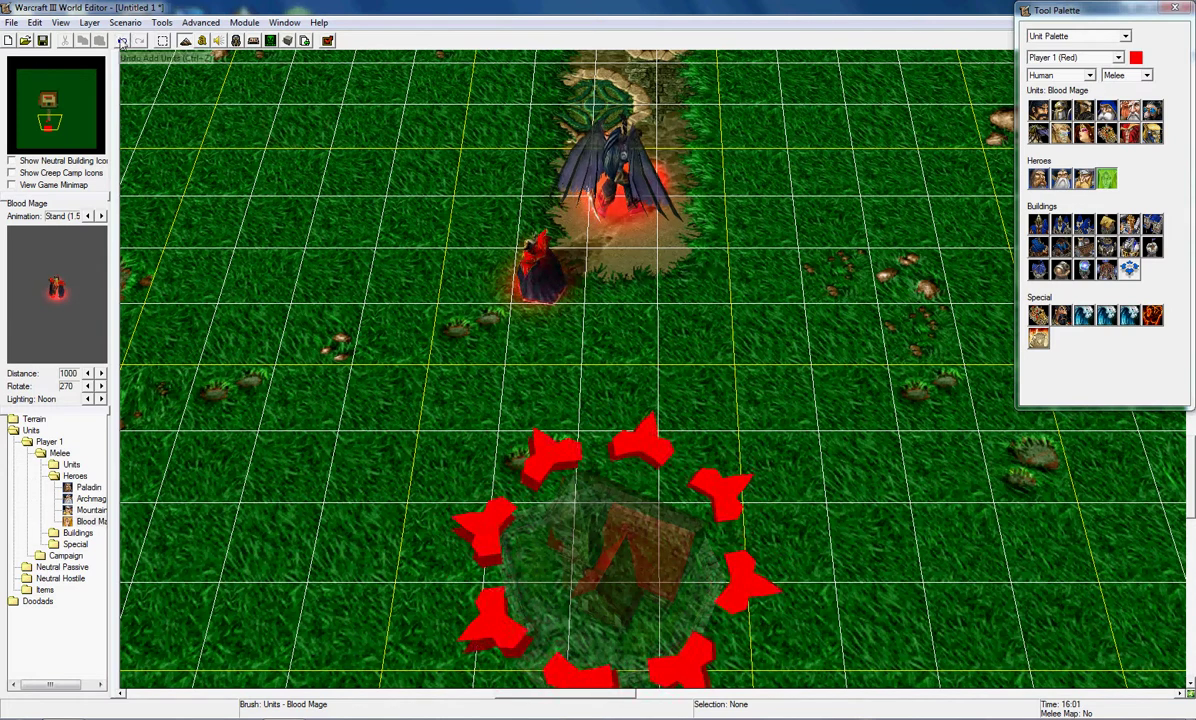
Replace the Blood Mage with the Human campaign heroes Kael and Sylvanas Windrunner, one on each side just below Illidan
click(121, 41)
click(1127, 75)
click(1120, 96)
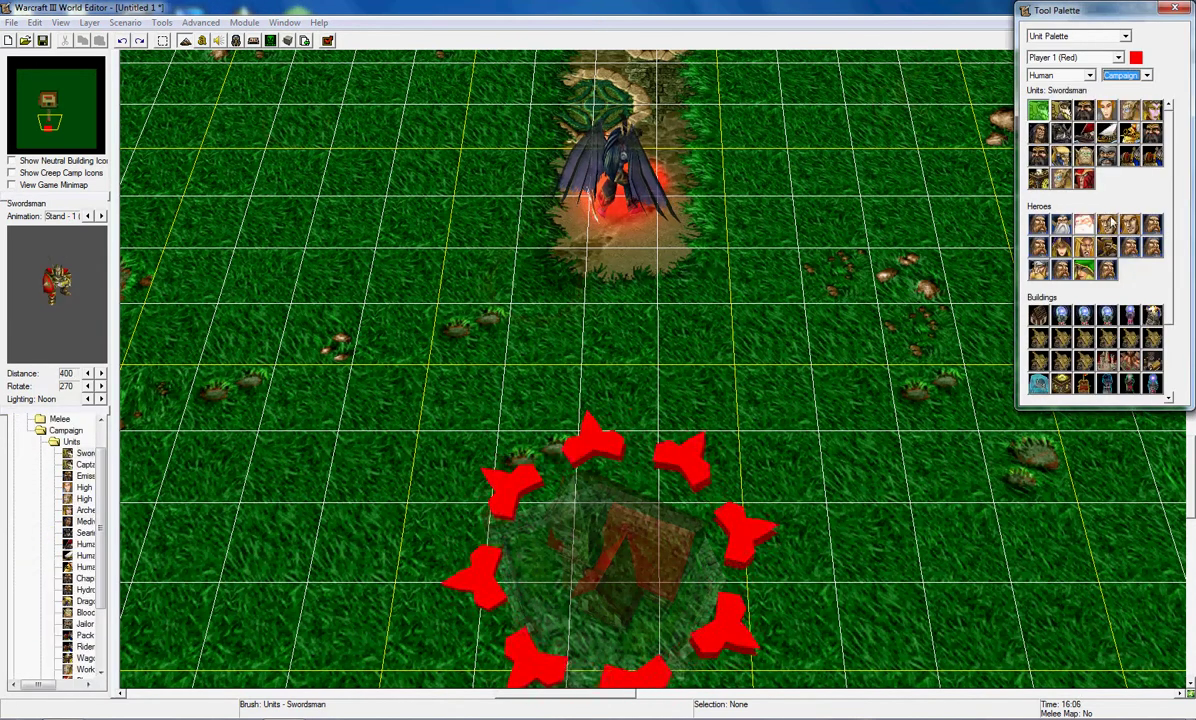
click(1085, 268)
click(533, 268)
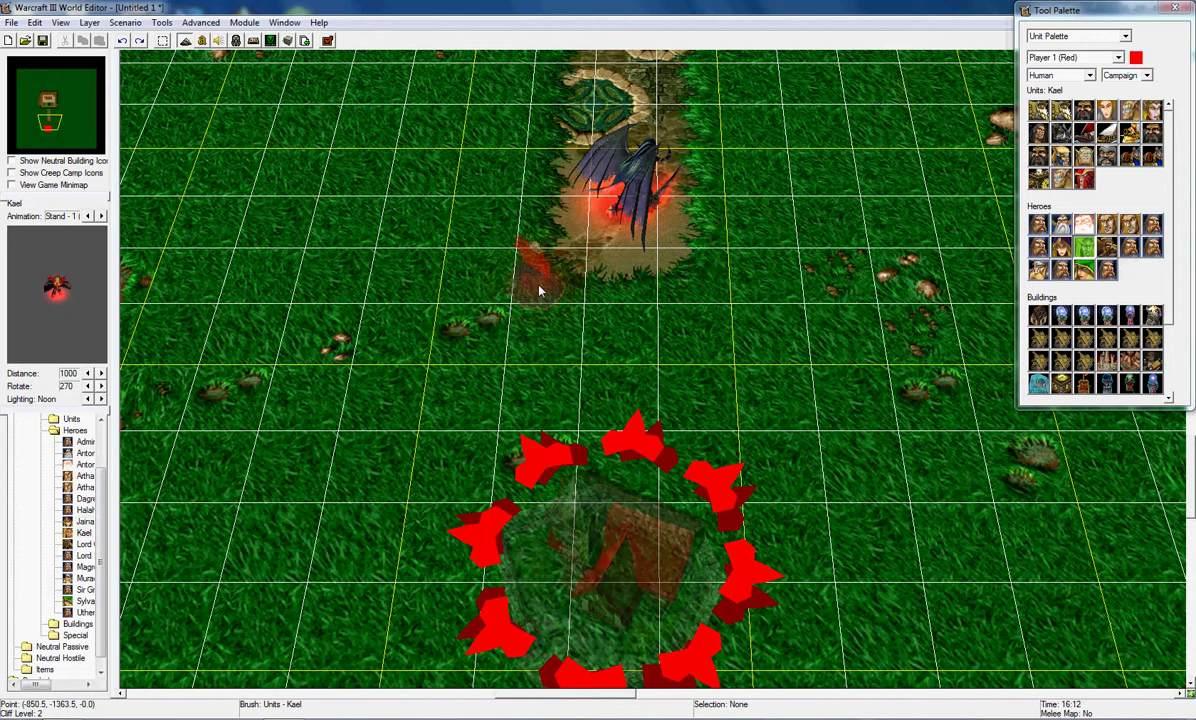
click(1106, 270)
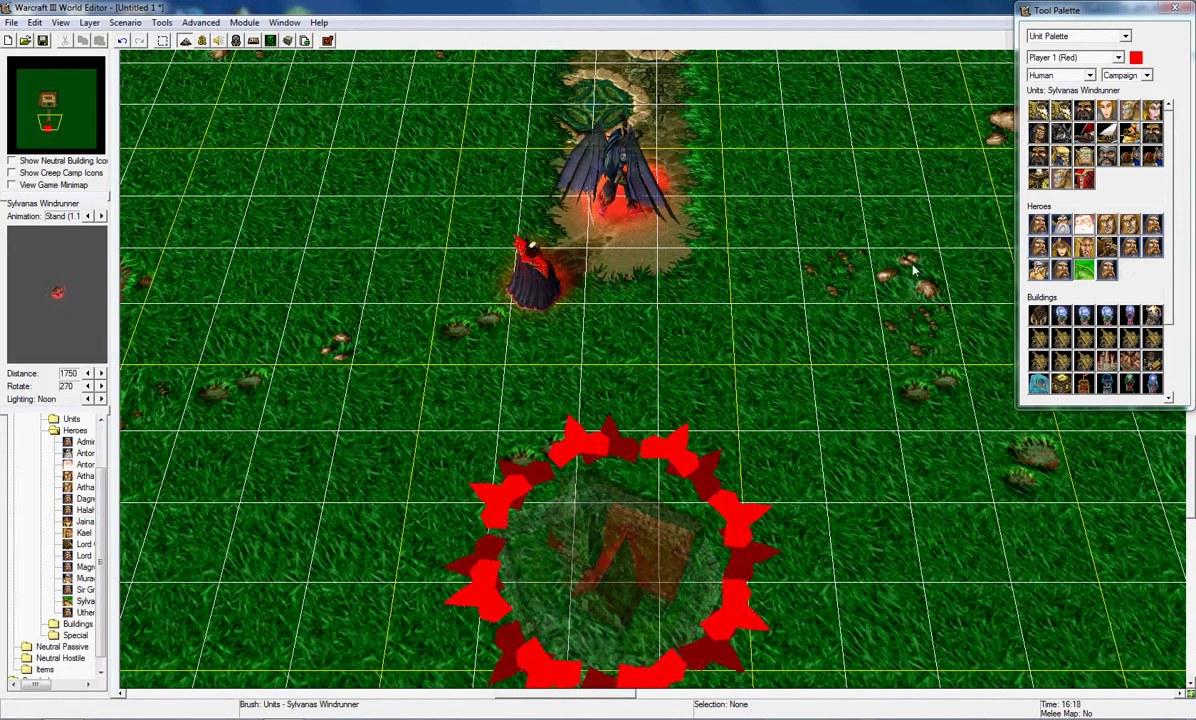
click(707, 293)
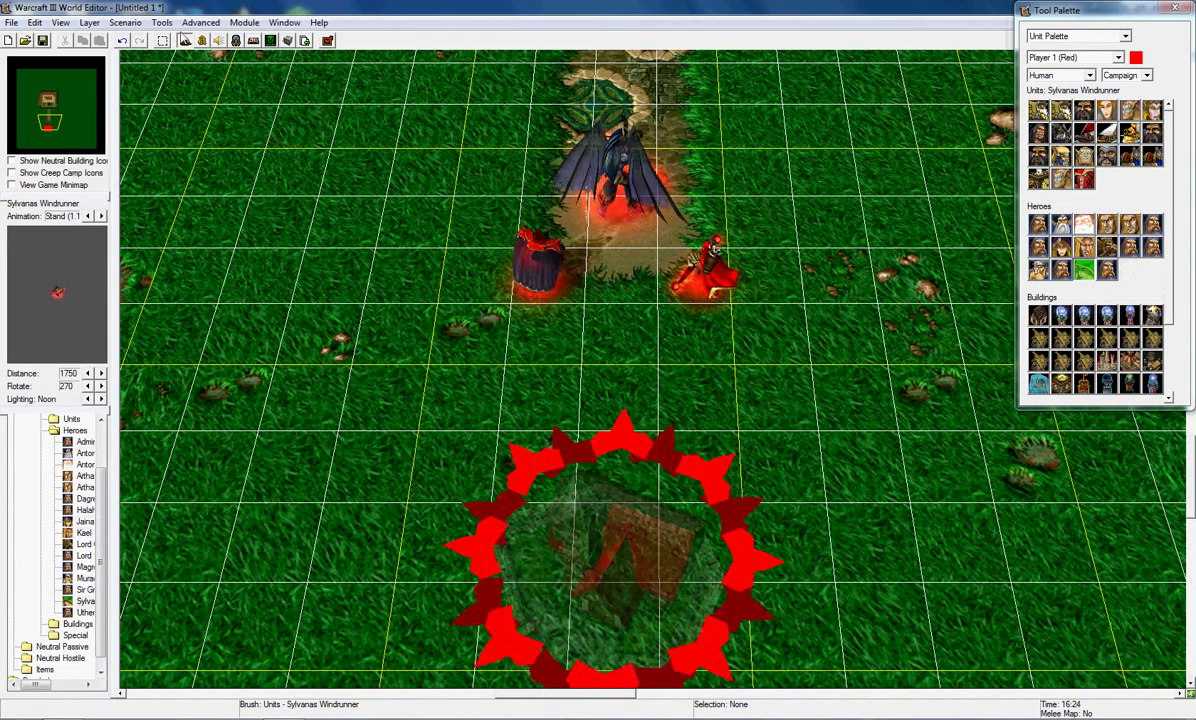
Duplicate the Hide Naga Siren 0003 action twice in the Cinematic trigger
key(F4)
scroll(1036, 333, up, 3)
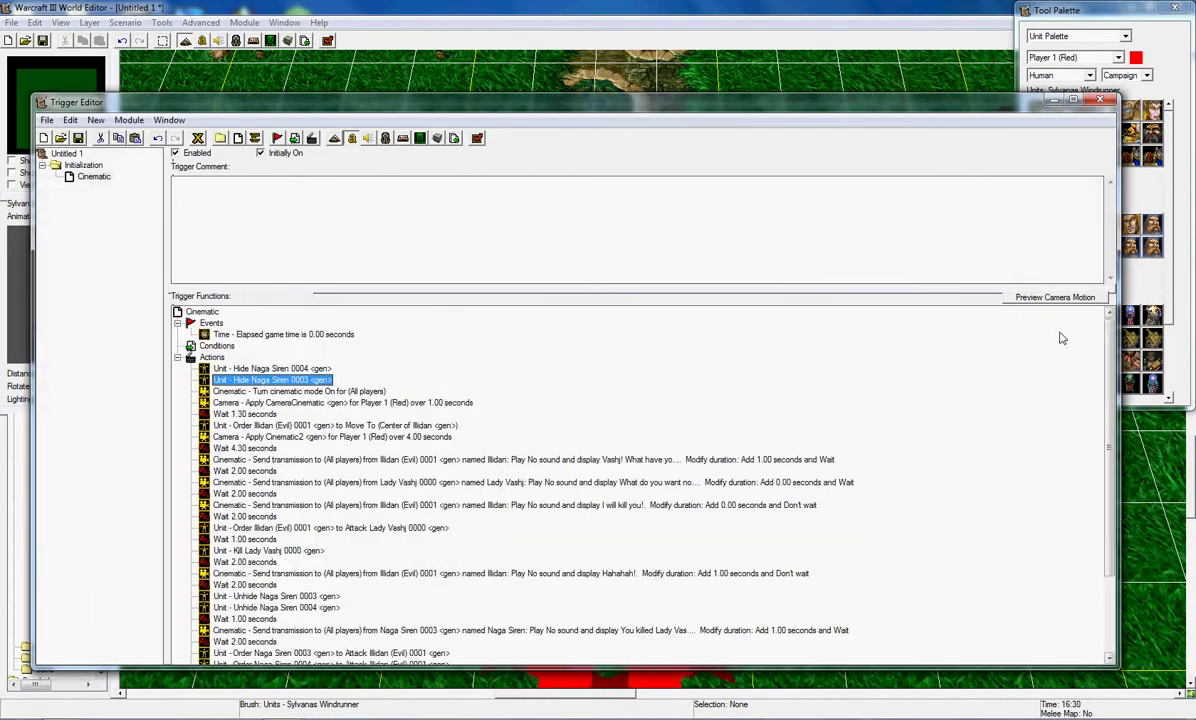
key(ctrl+v)
key(ctrl+v)
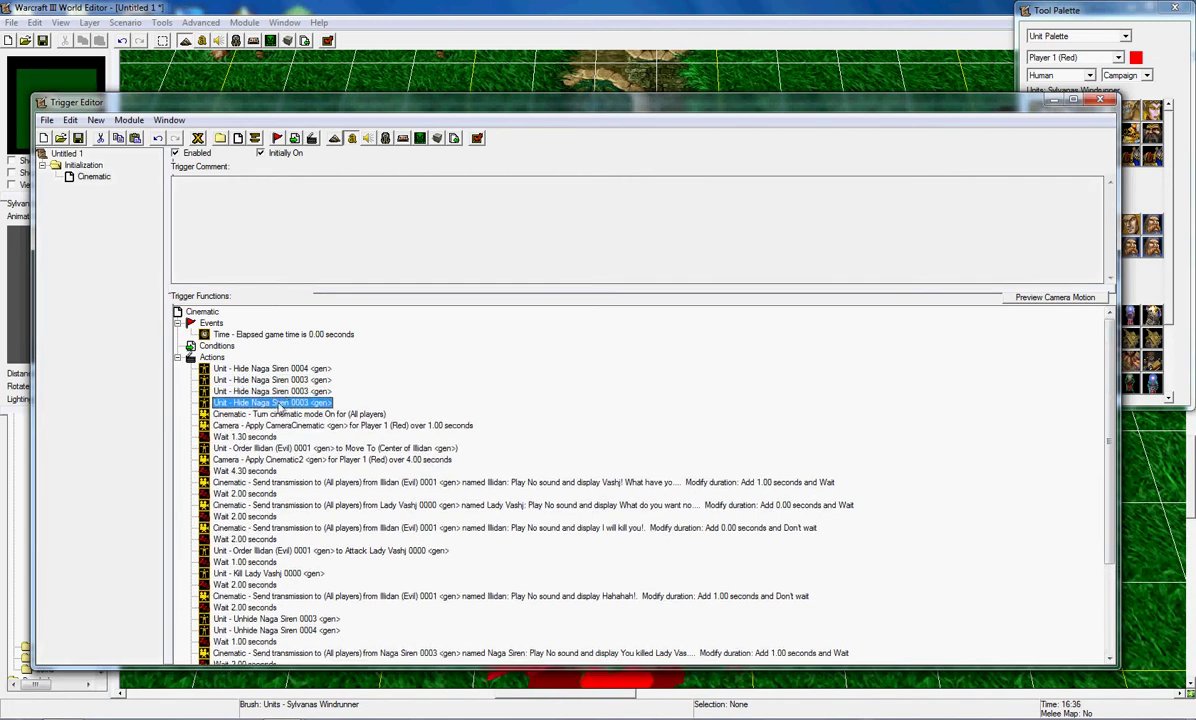
Change the first duplicated Hide action to target Kael 0005, picking him on the map
double_click(236, 403)
click(537, 372)
click(682, 346)
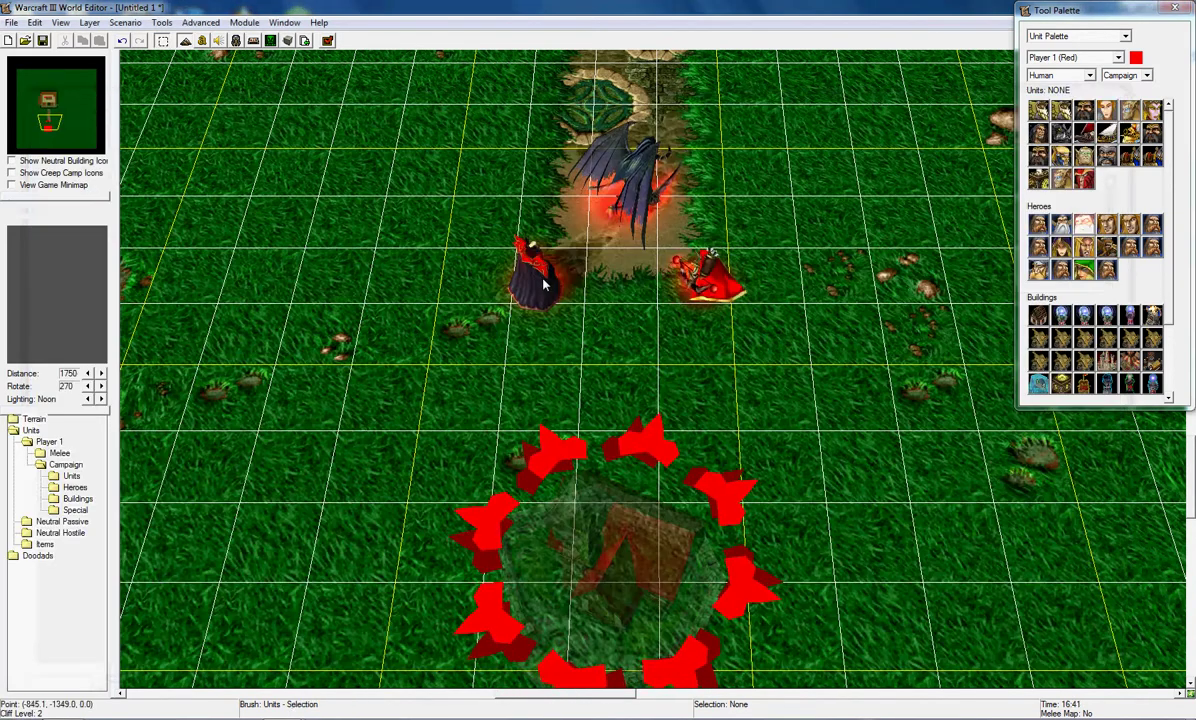
click(542, 280)
key(Return)
key(Return)
Change the remaining duplicated Hide action to target Sylvanas Windrunner 0006, picking her on the map
click(286, 406)
double_click(286, 403)
click(500, 371)
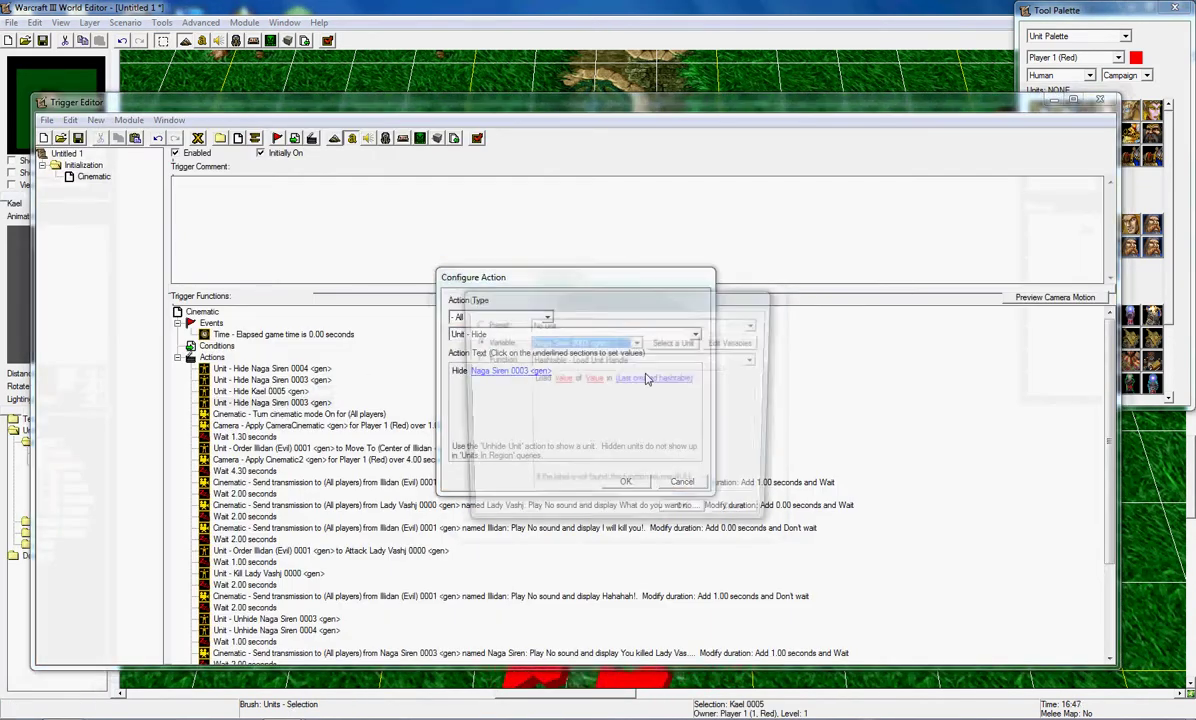
click(672, 341)
click(706, 272)
click(686, 515)
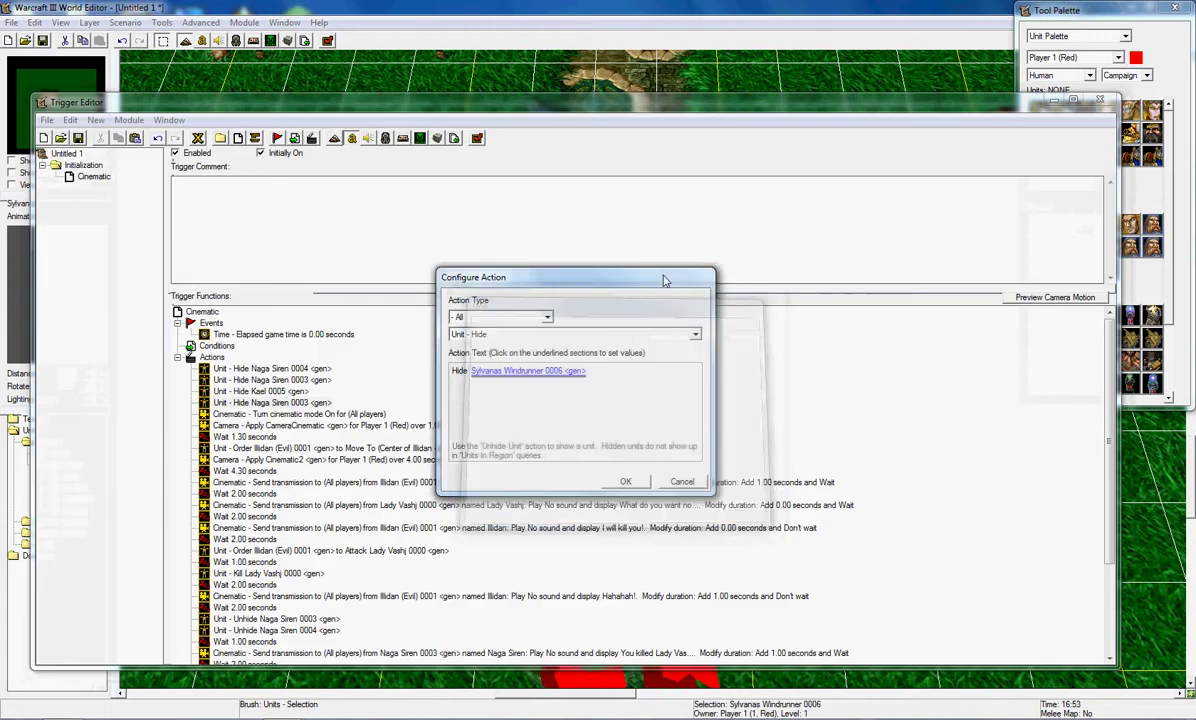
click(625, 481)
Delete the closing trigger actions from turning cinematic mode off through the final text message, keeping the wait after Illidan's kill
scroll(1113, 437, down, 3)
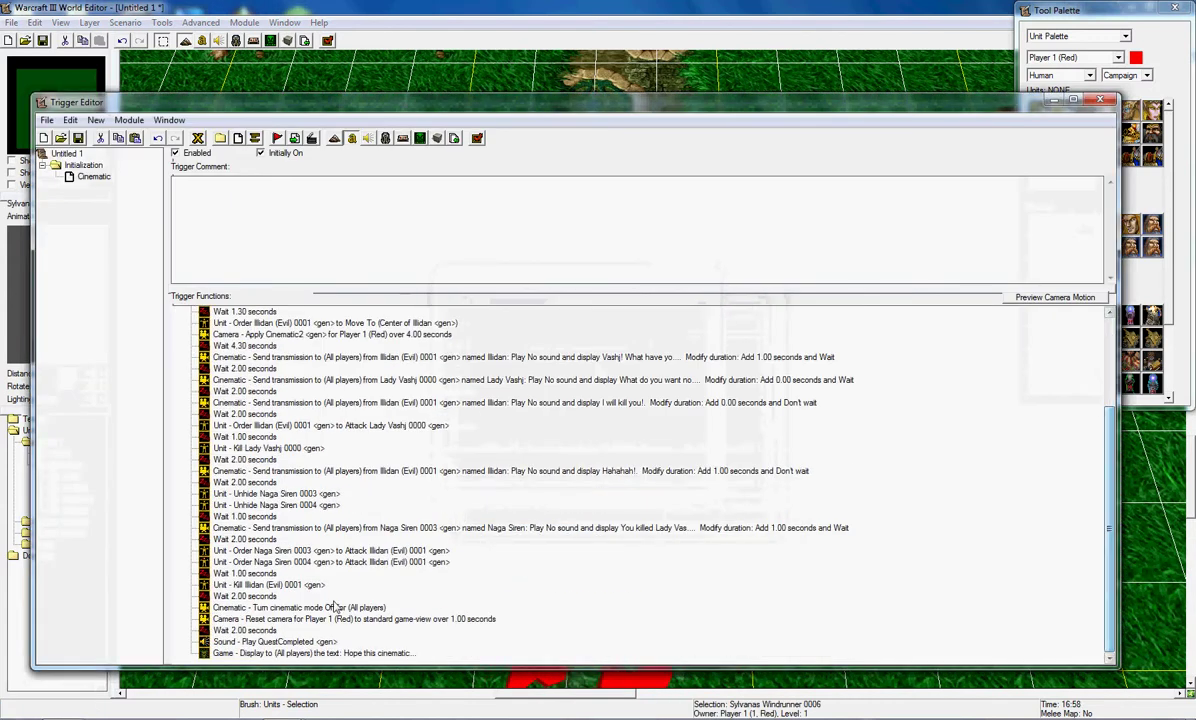
click(299, 655)
key(Delete)
key(Delete)
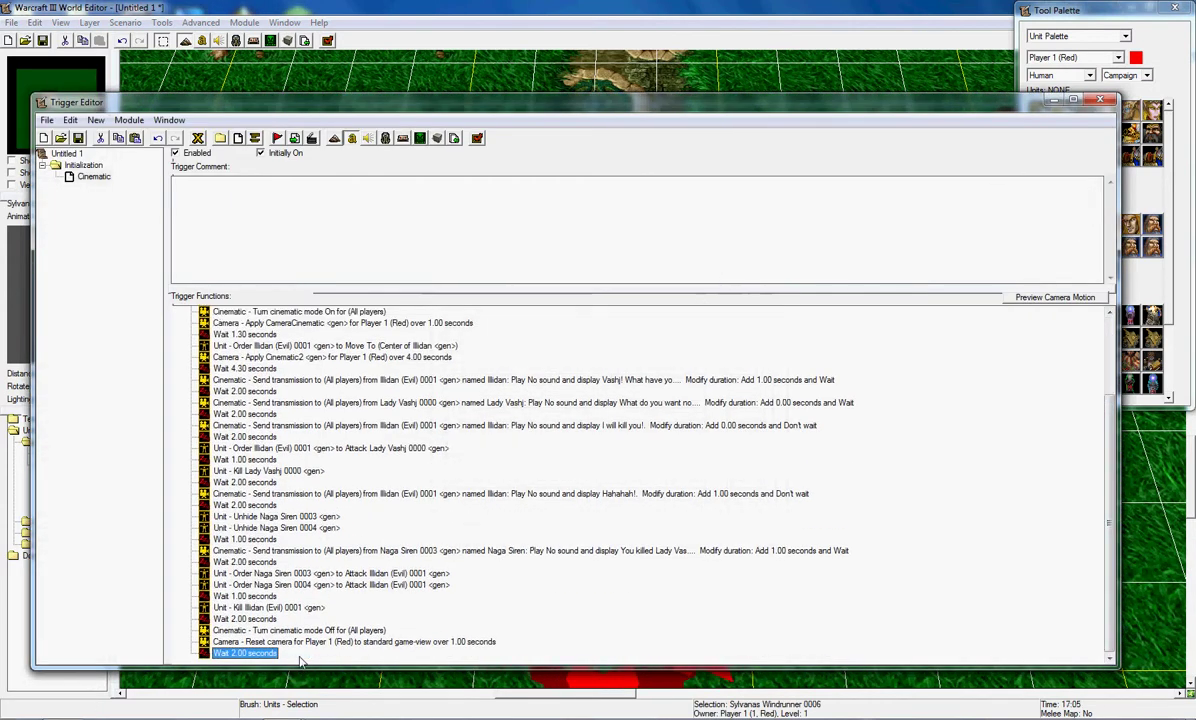
key(Delete)
key(Delete)
key(Delete)
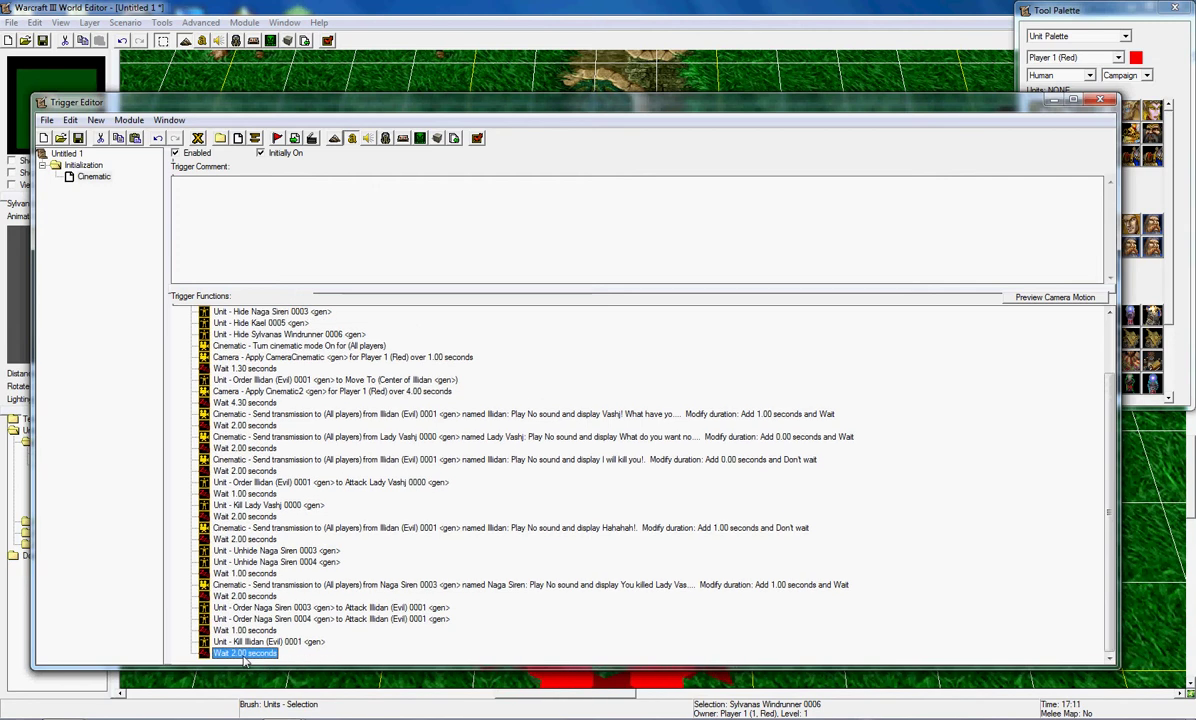
Add a final camera action applying CameraCinematic for Player 1 (Red) over 1.00 seconds
right_click(243, 656)
click(289, 623)
click(500, 317)
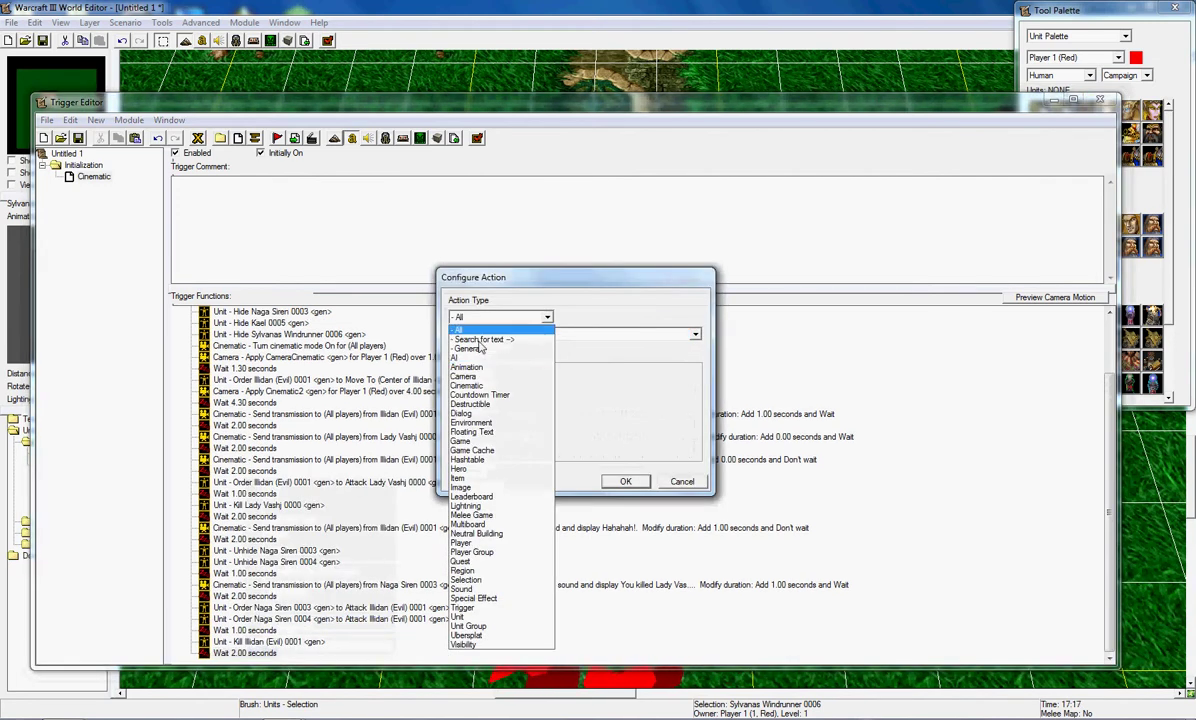
click(487, 378)
click(500, 370)
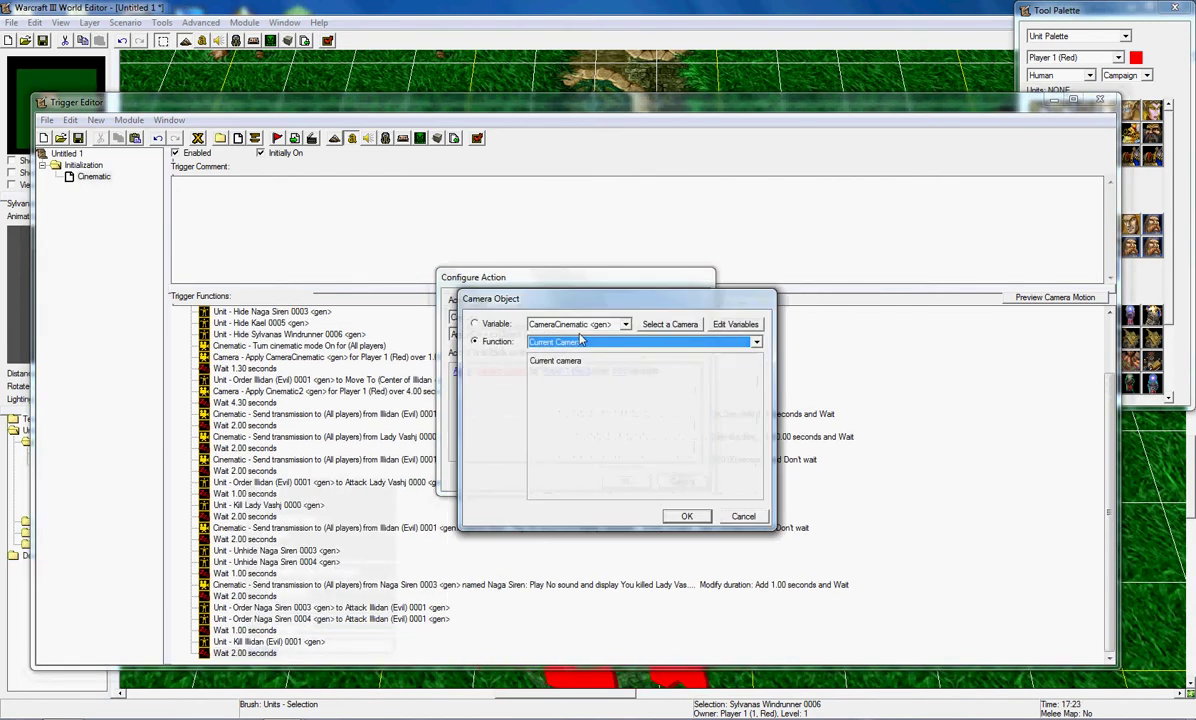
click(576, 325)
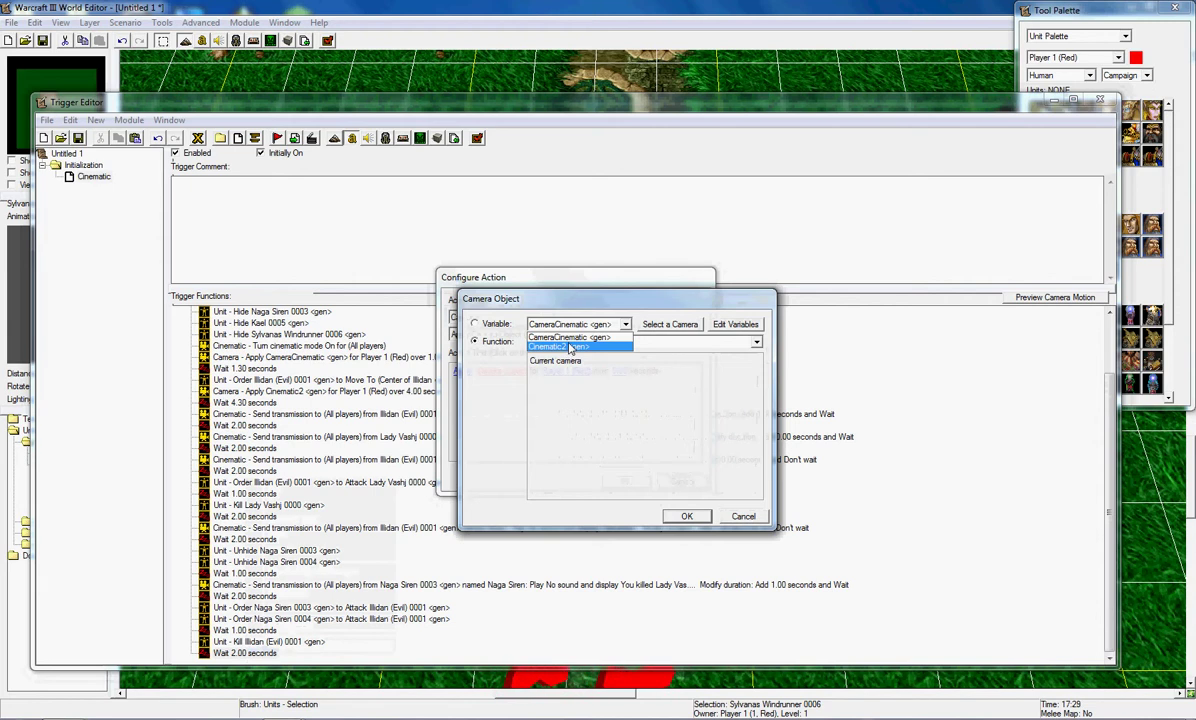
click(571, 339)
key(Return)
click(656, 372)
text(1)
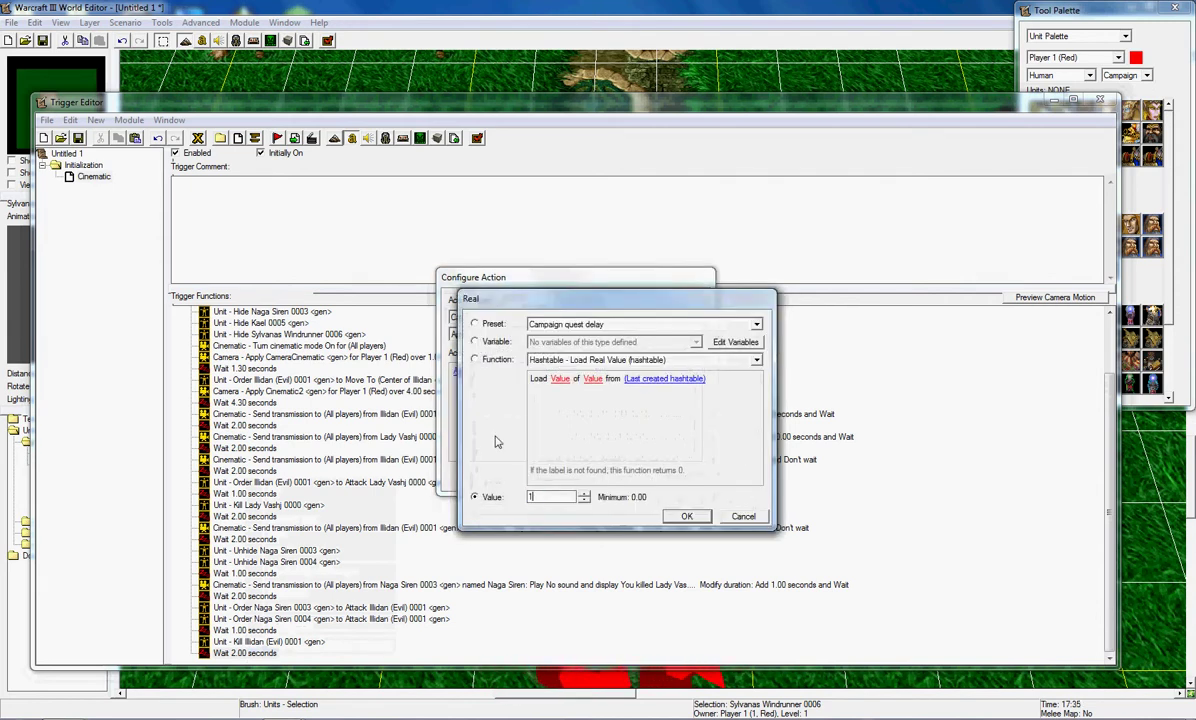
key(Return)
key(Return)
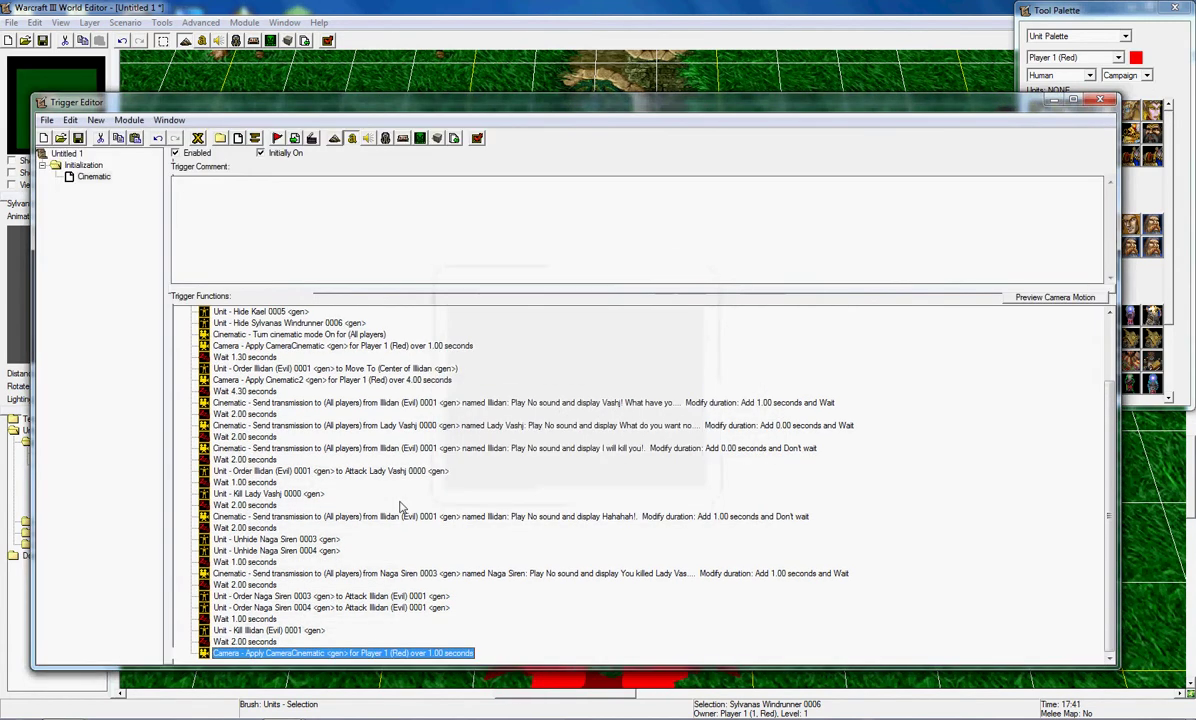
right_click(287, 656)
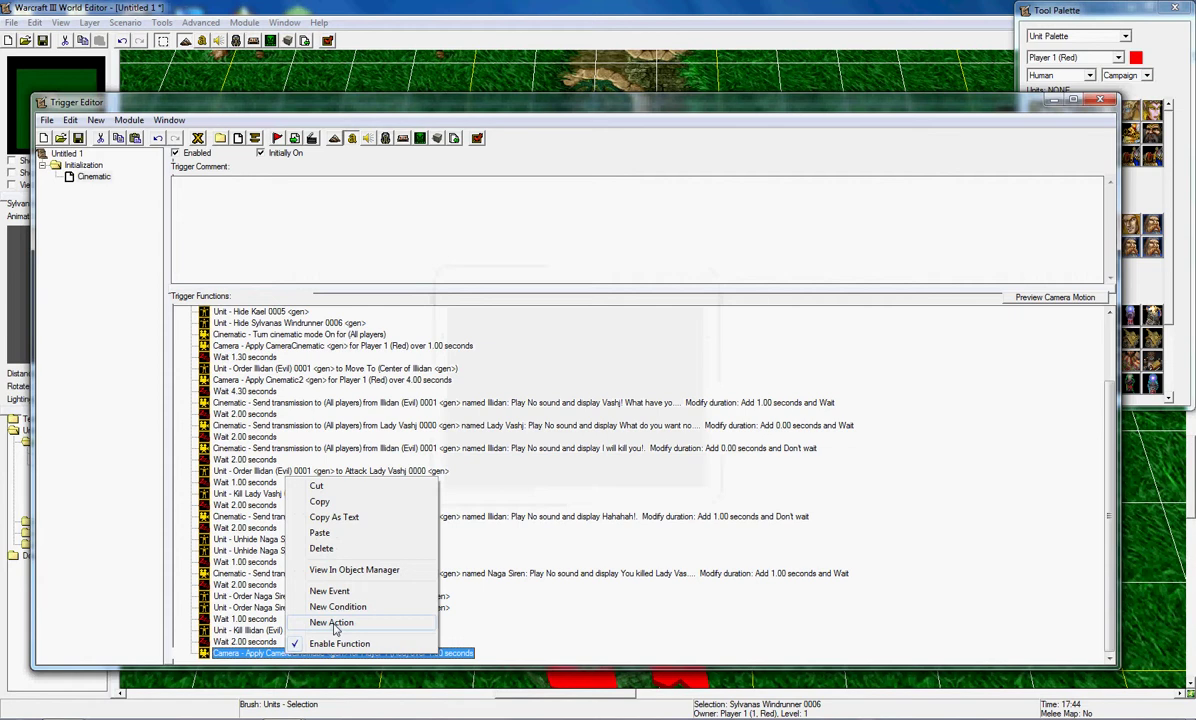
click(333, 623)
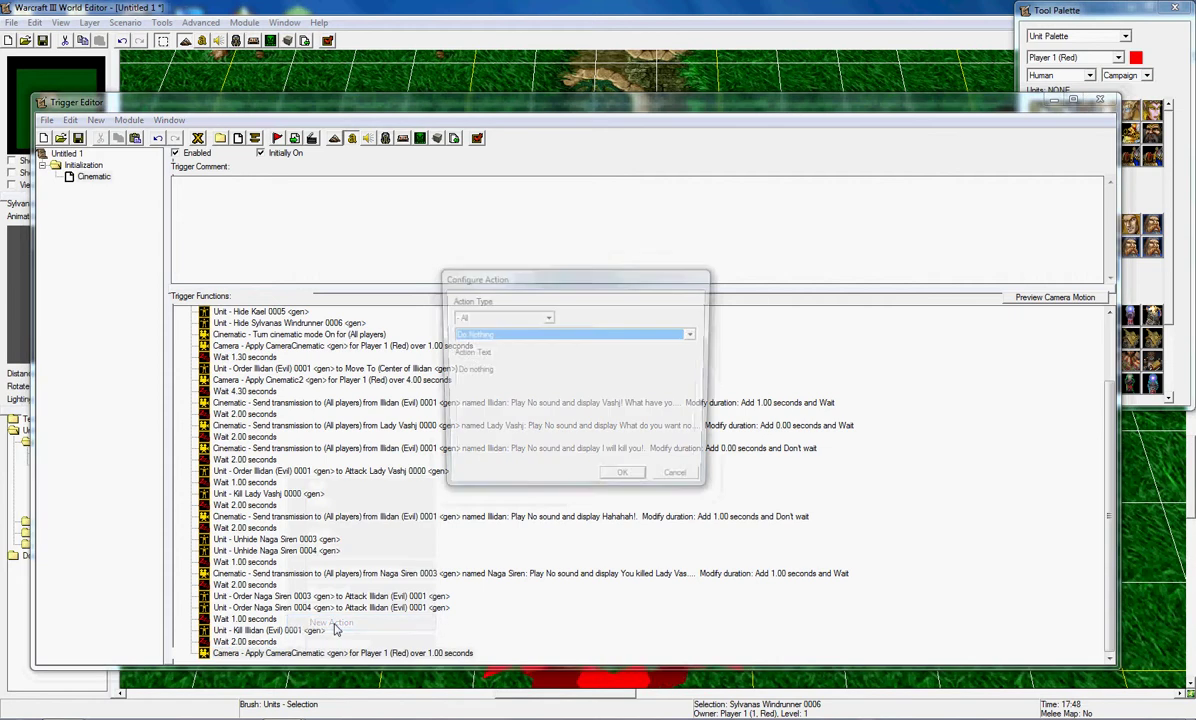
click(474, 318)
click(478, 578)
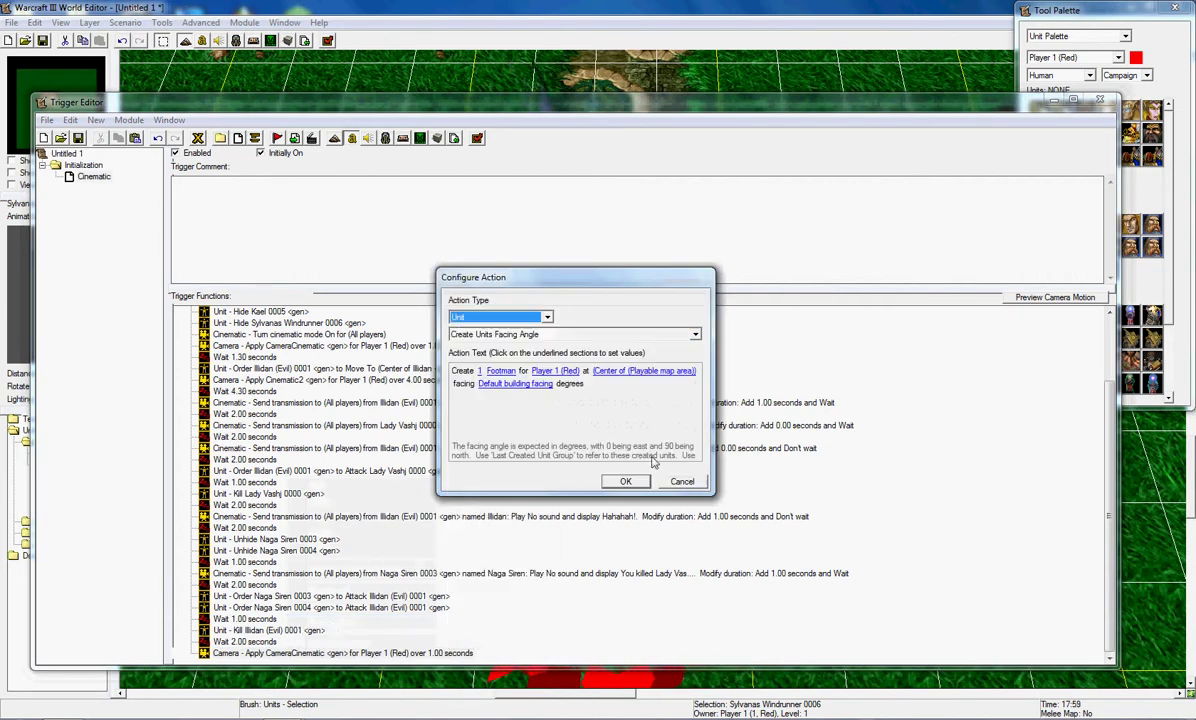
click(679, 481)
Add a Wait action of 1.30 seconds after the last CameraCinematic action
right_click(376, 655)
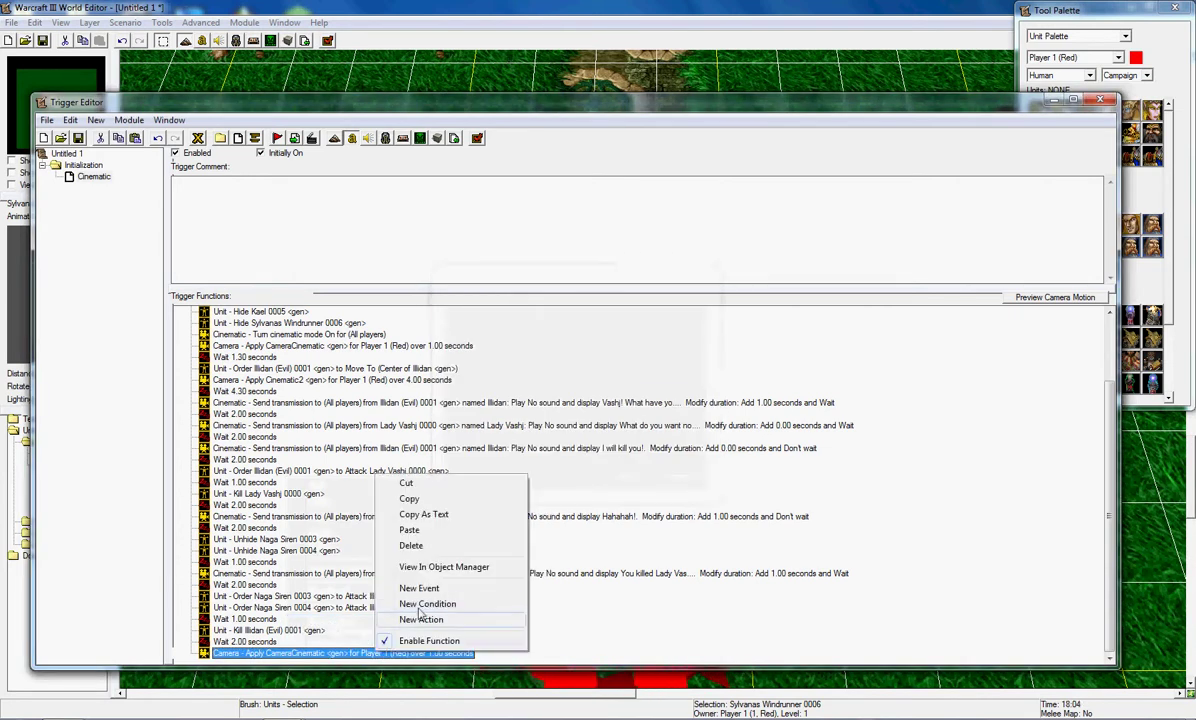
click(421, 620)
key(w)
click(477, 372)
text(1)
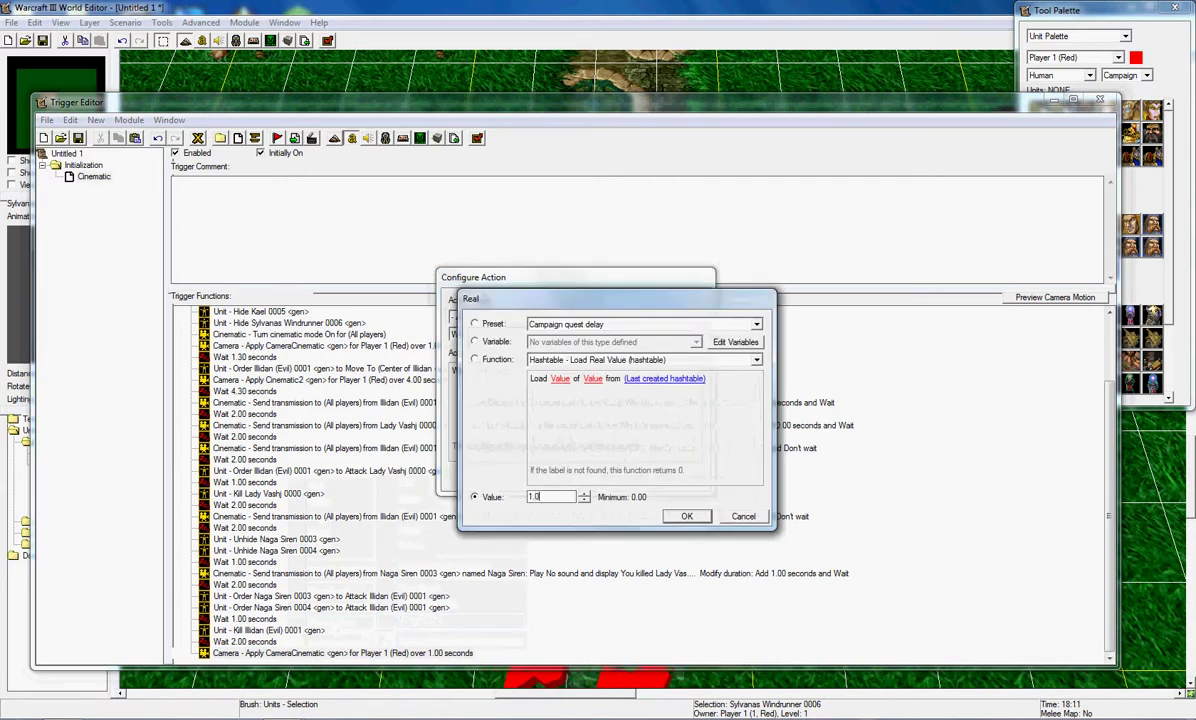
text(1.30)
key(Return)
key(Return)
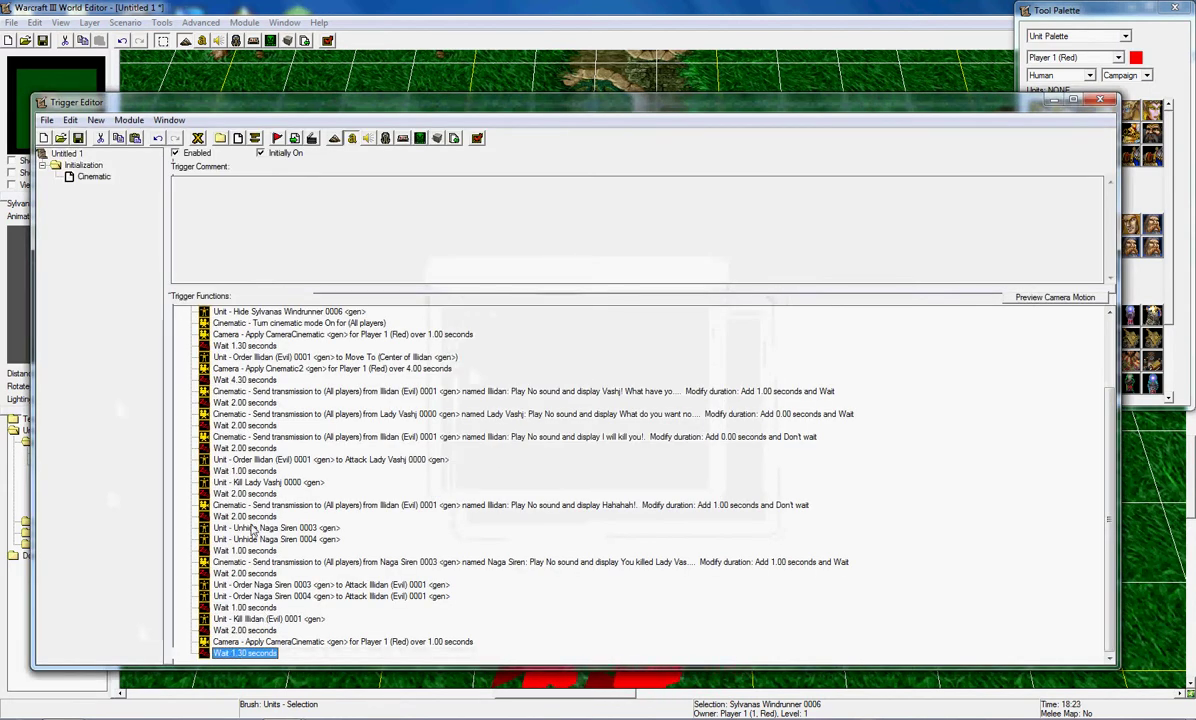
Copy the Unhide Naga Siren 0003 action and paste it twice after the 1.30-second wait ending the trigger
key(ctrl+r)
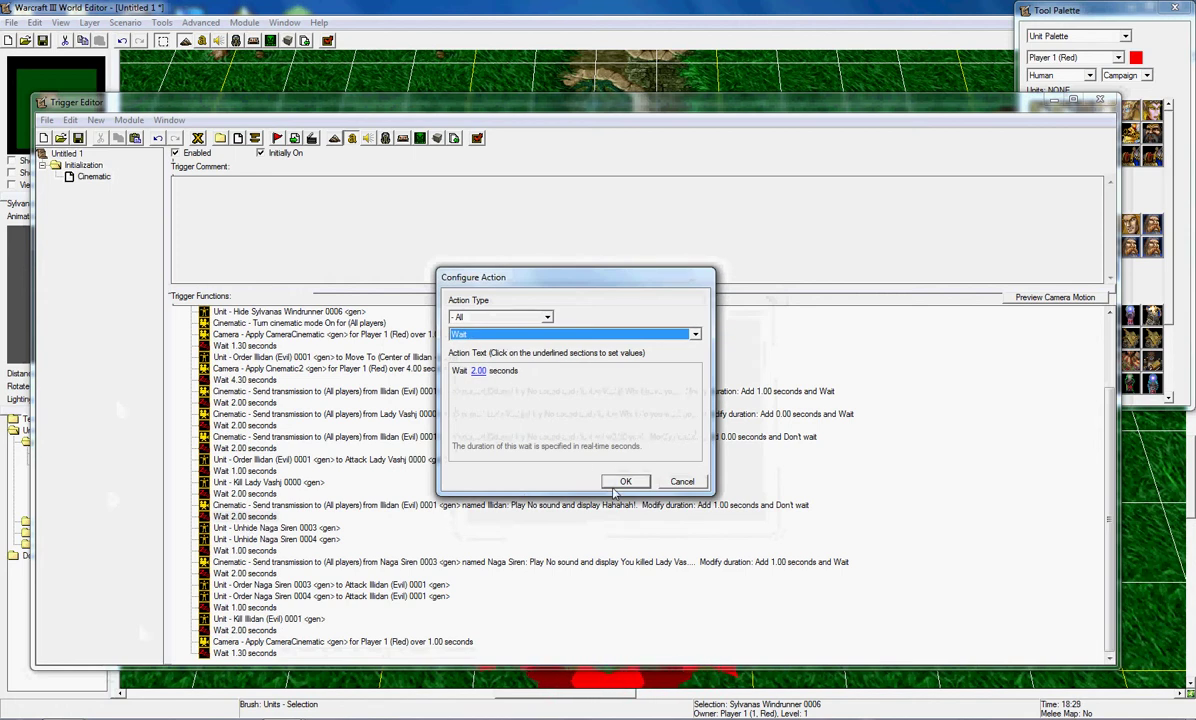
click(682, 481)
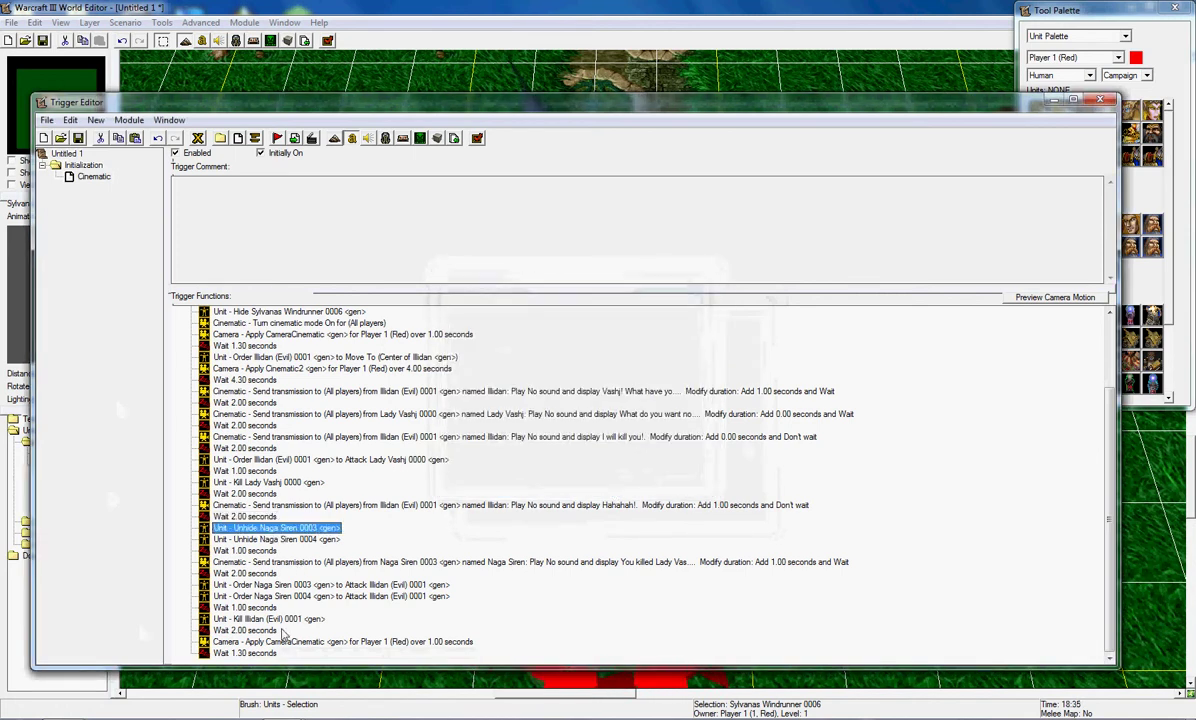
click(250, 653)
key(ctrl+v)
key(ctrl+v)
Set the last pasted Unhide action's unit to Kael 0005
double_click(304, 653)
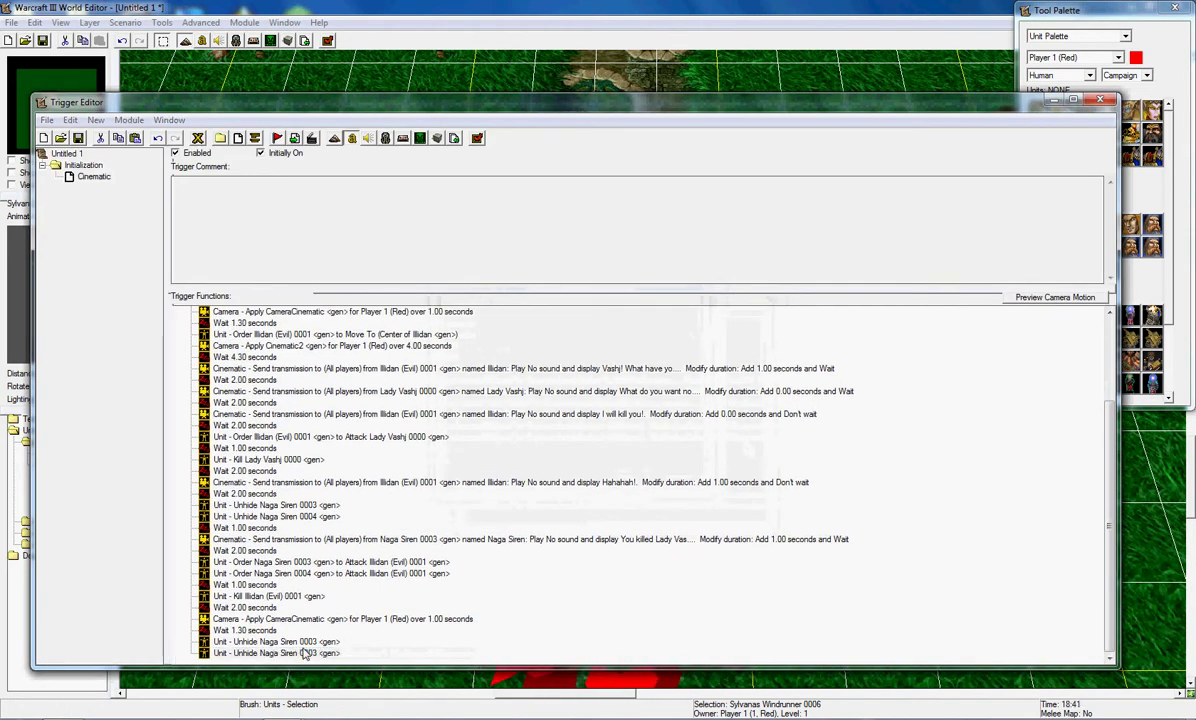
click(519, 370)
click(595, 342)
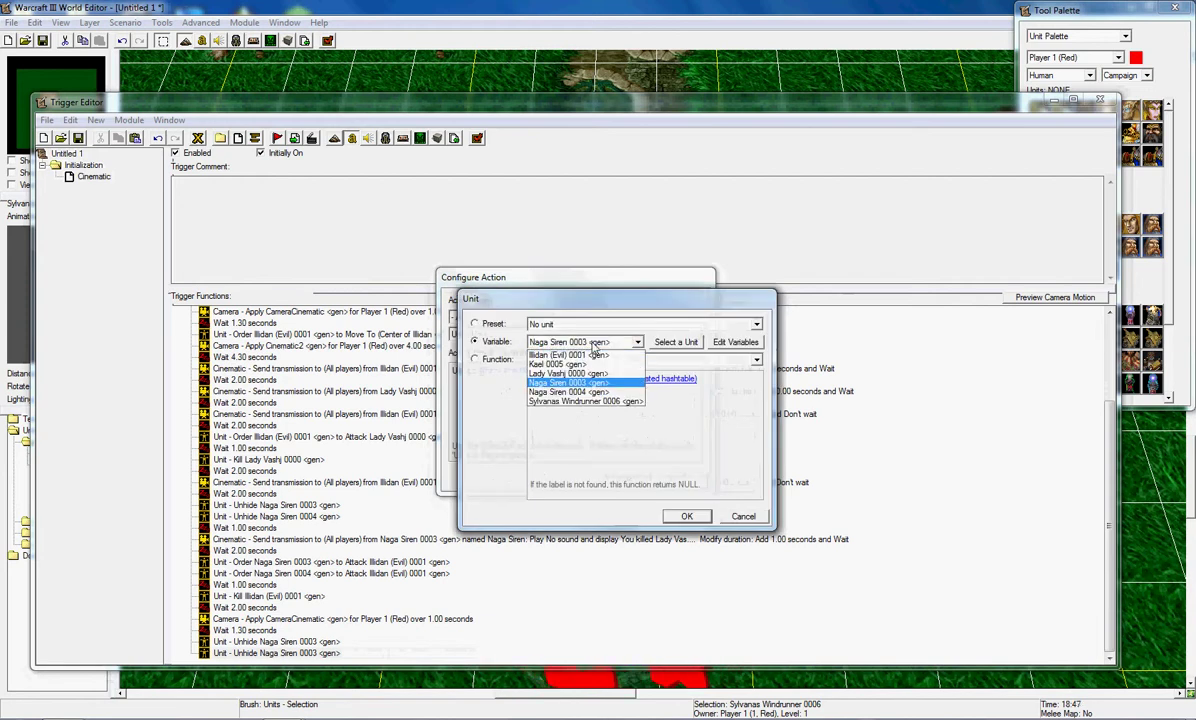
click(572, 366)
key(Return)
key(Return)
Set the other pasted Unhide action's unit to Sylvanas Windrunner 0006
double_click(298, 643)
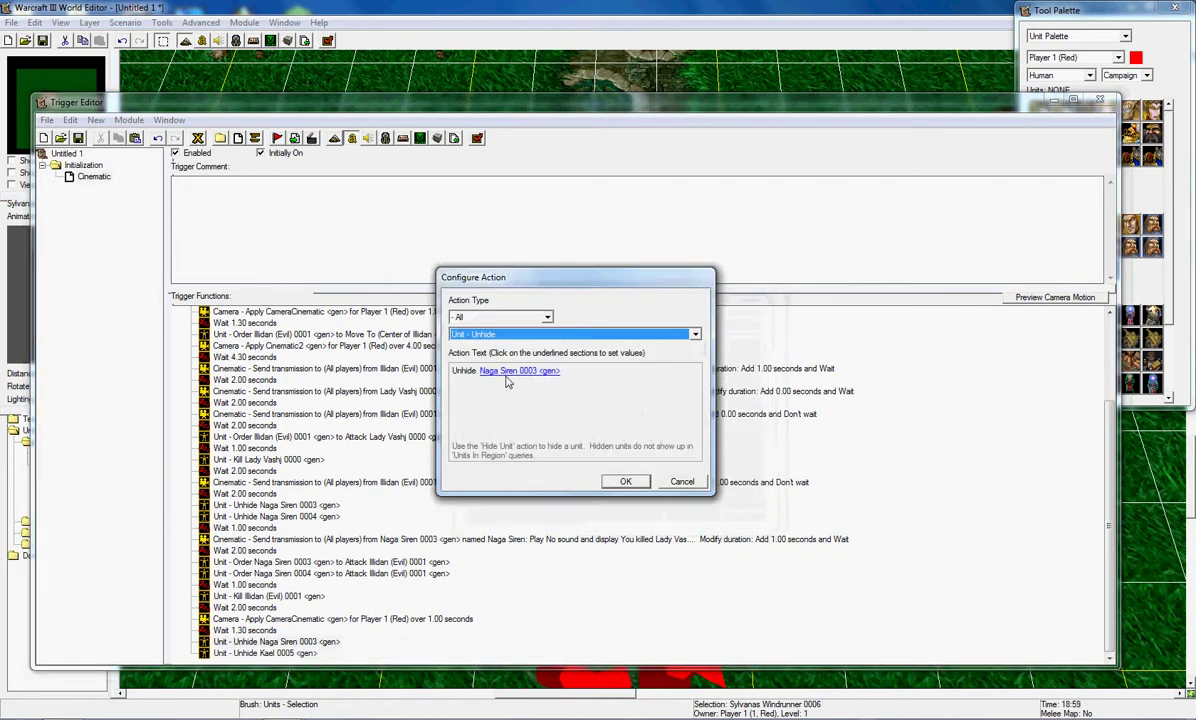
click(508, 372)
click(590, 342)
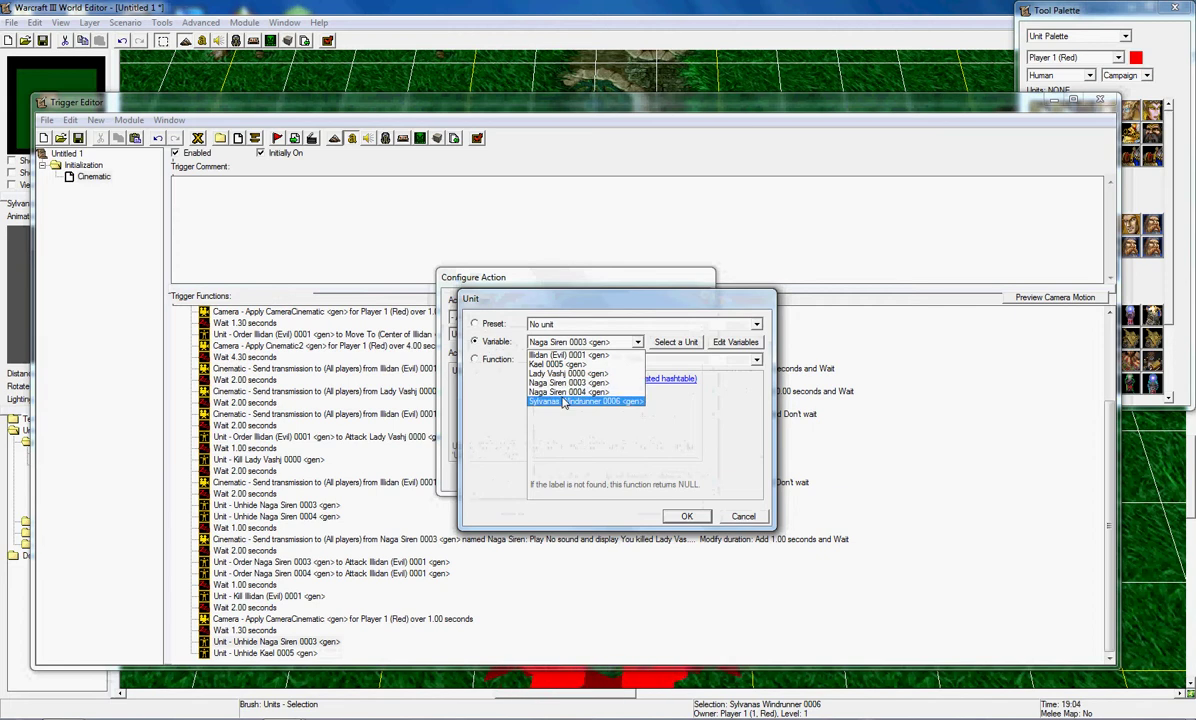
click(562, 395)
key(Return)
key(Return)
Add a Wait action of 1.00 seconds after the Unhide Kael action
right_click(311, 651)
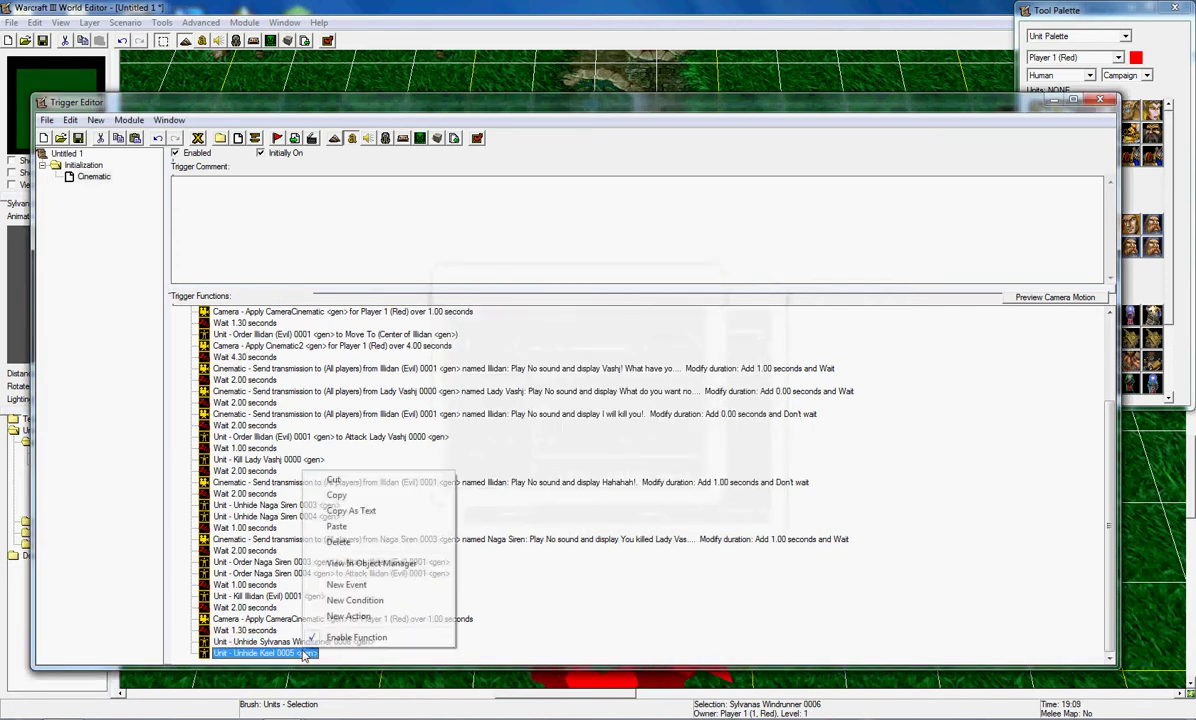
click(352, 621)
key(w)
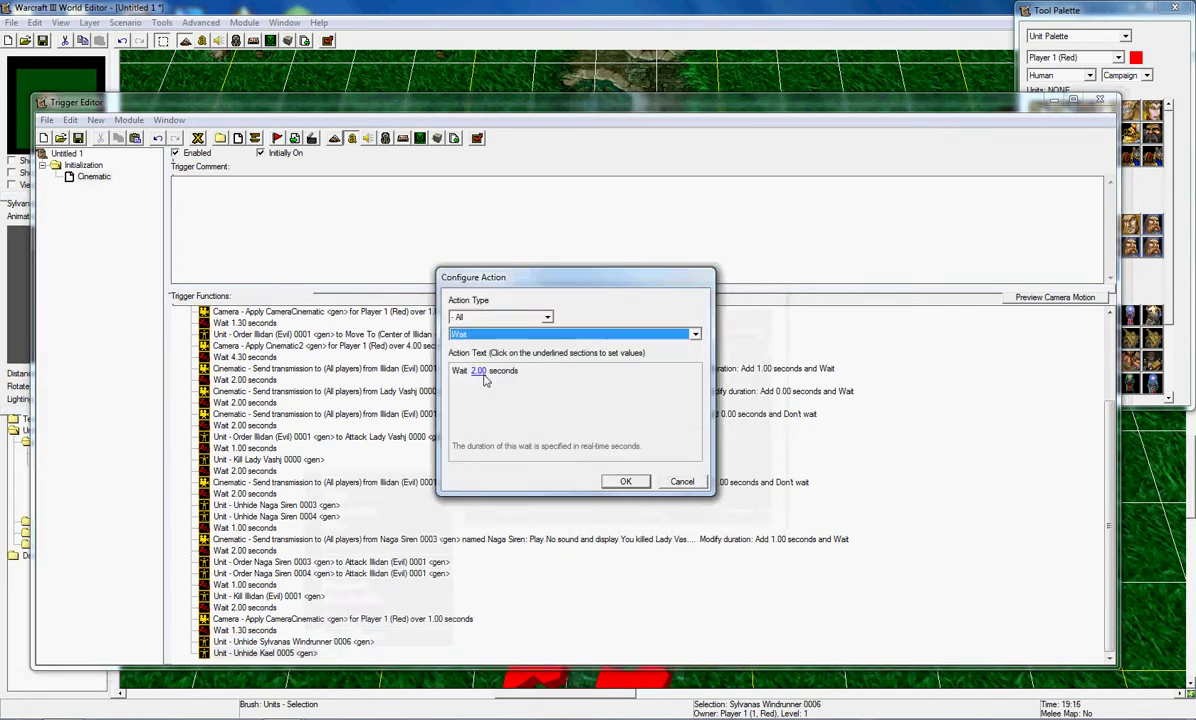
click(483, 372)
text(1)
key(Return)
Add a Cinematic Transmission From Unit action after the trigger's last wait, with Sylvanas Windrunner 0006 as the speaking unit
right_click(240, 652)
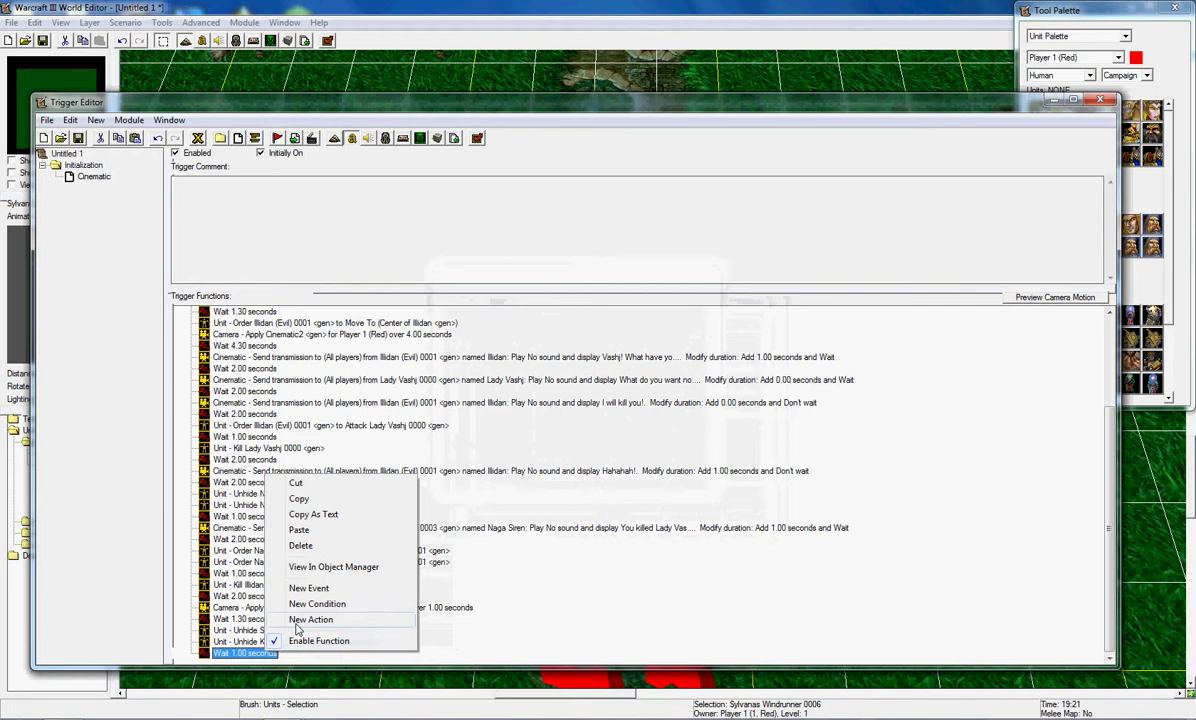
click(272, 619)
click(478, 317)
click(486, 385)
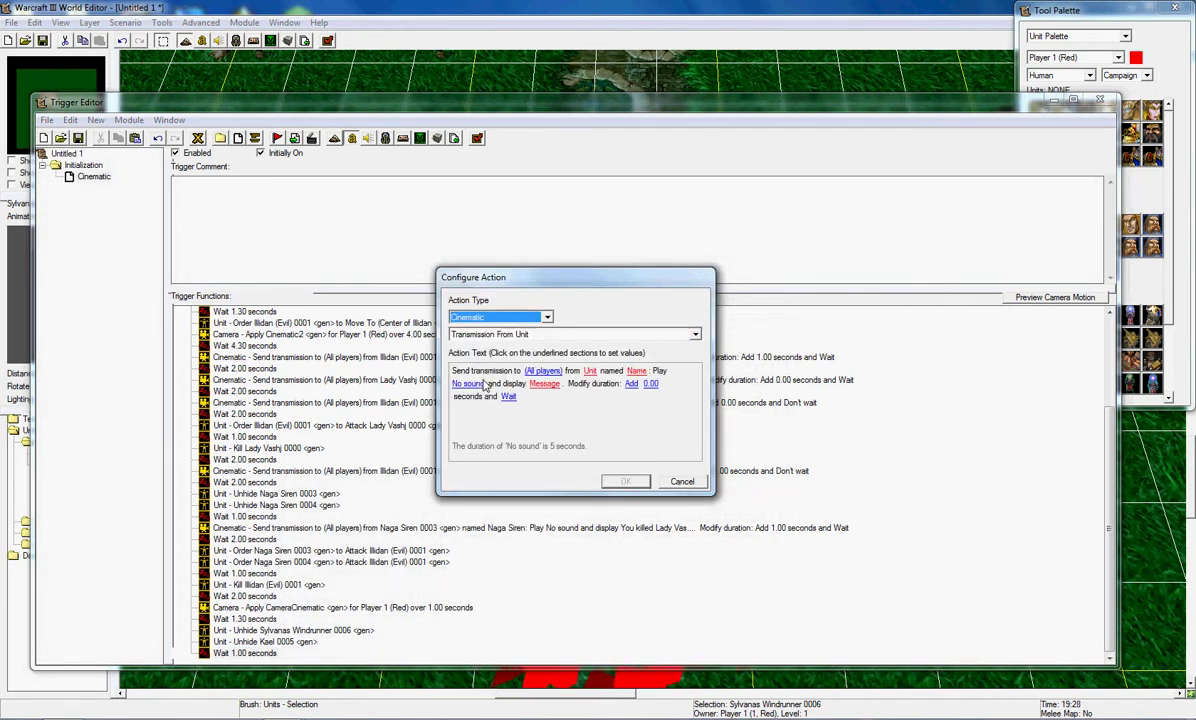
click(517, 335)
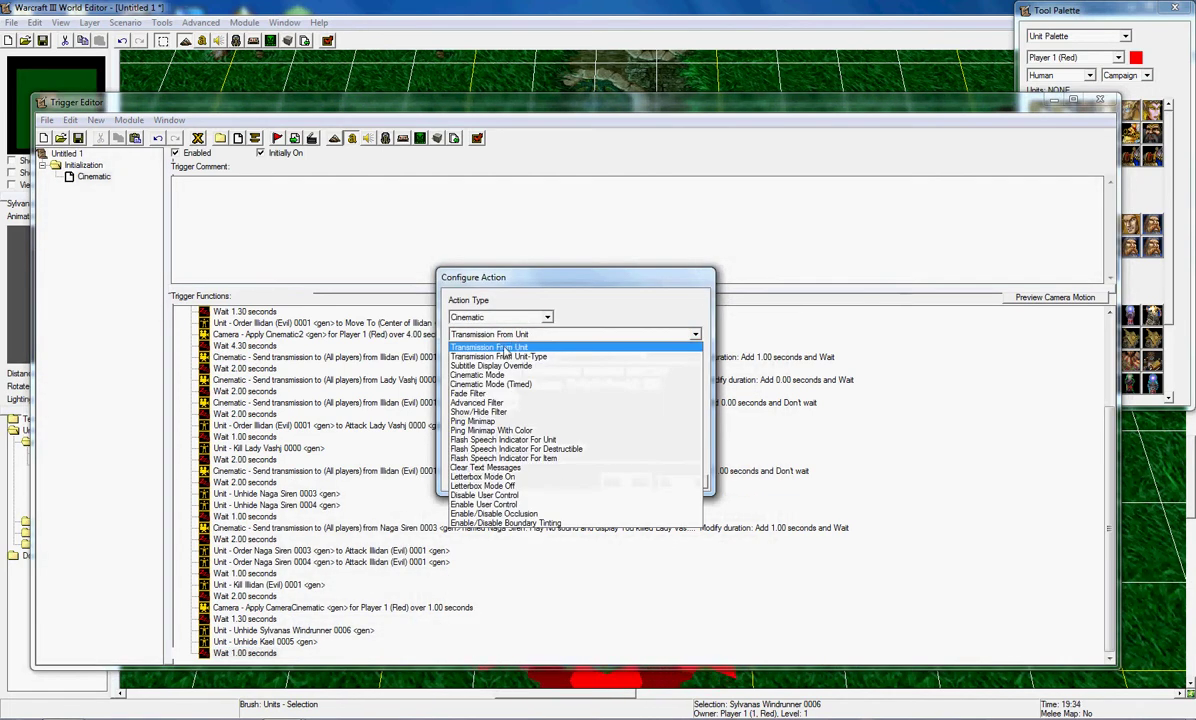
click(506, 348)
click(588, 372)
click(582, 342)
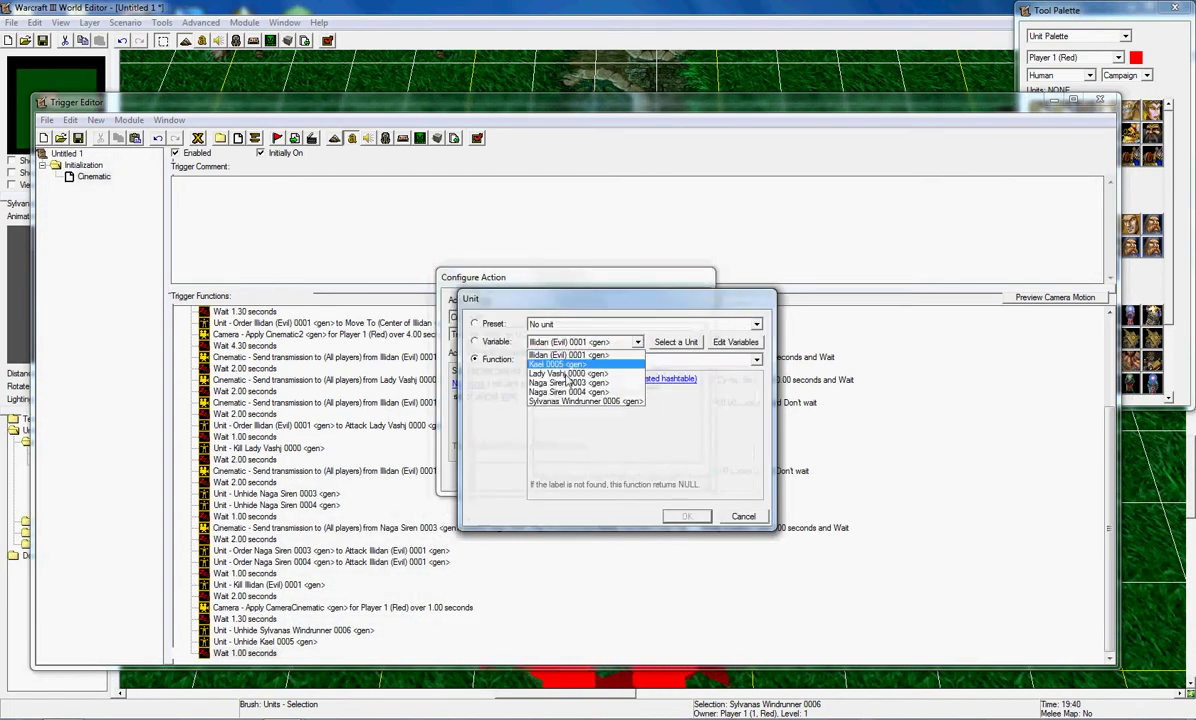
click(597, 401)
key(Return)
Name the transmission's speaker Sylvanas and set its message to "Thoose sirens killed Illidan! We must kill them.."
click(487, 385)
text(Sylvanas)
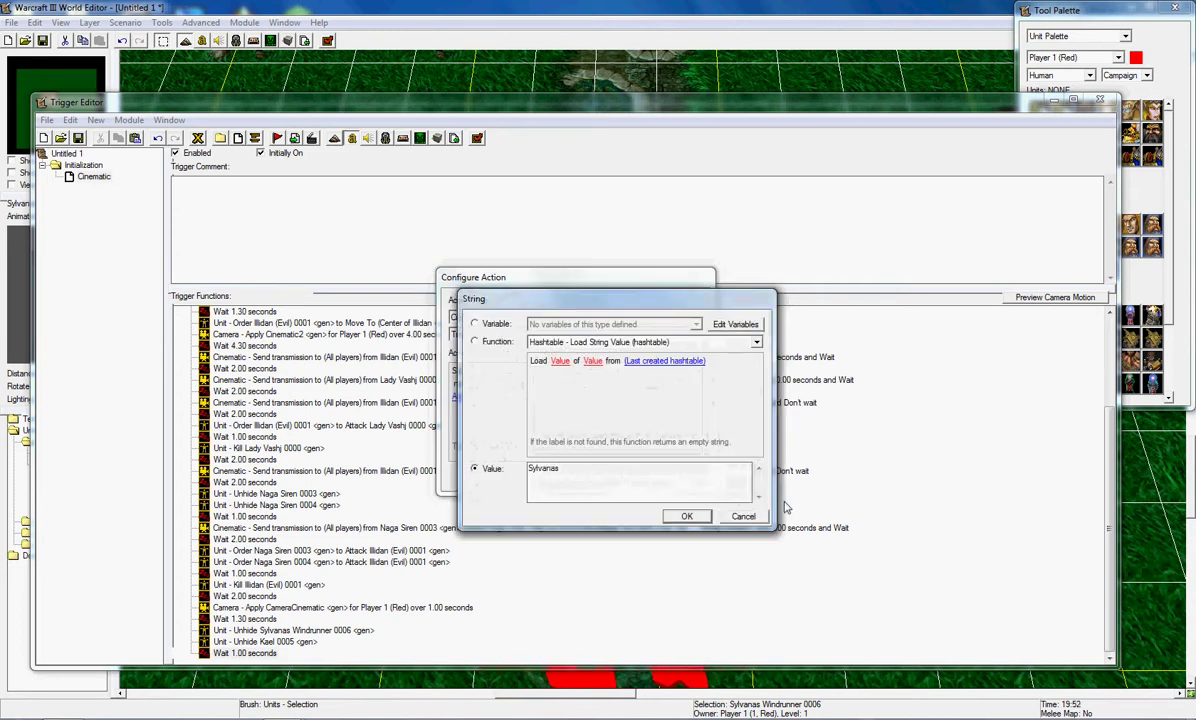
click(688, 516)
click(622, 385)
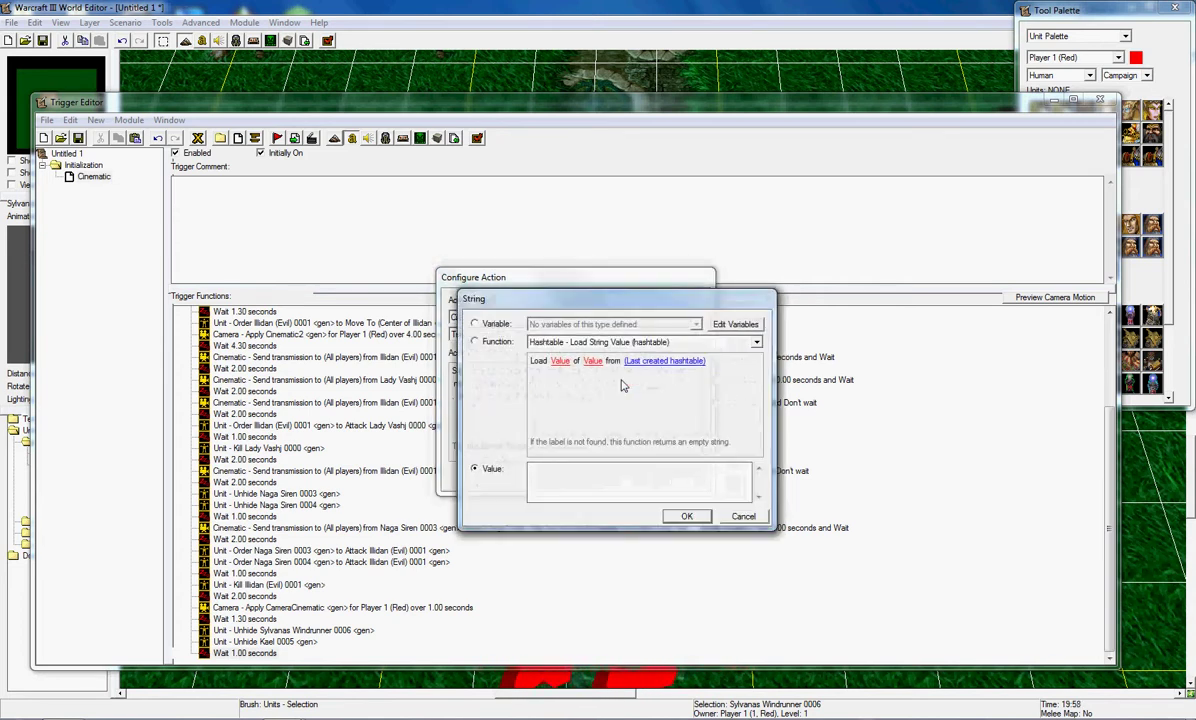
text(Thoose sirens killed Illidan! We must kill them.)
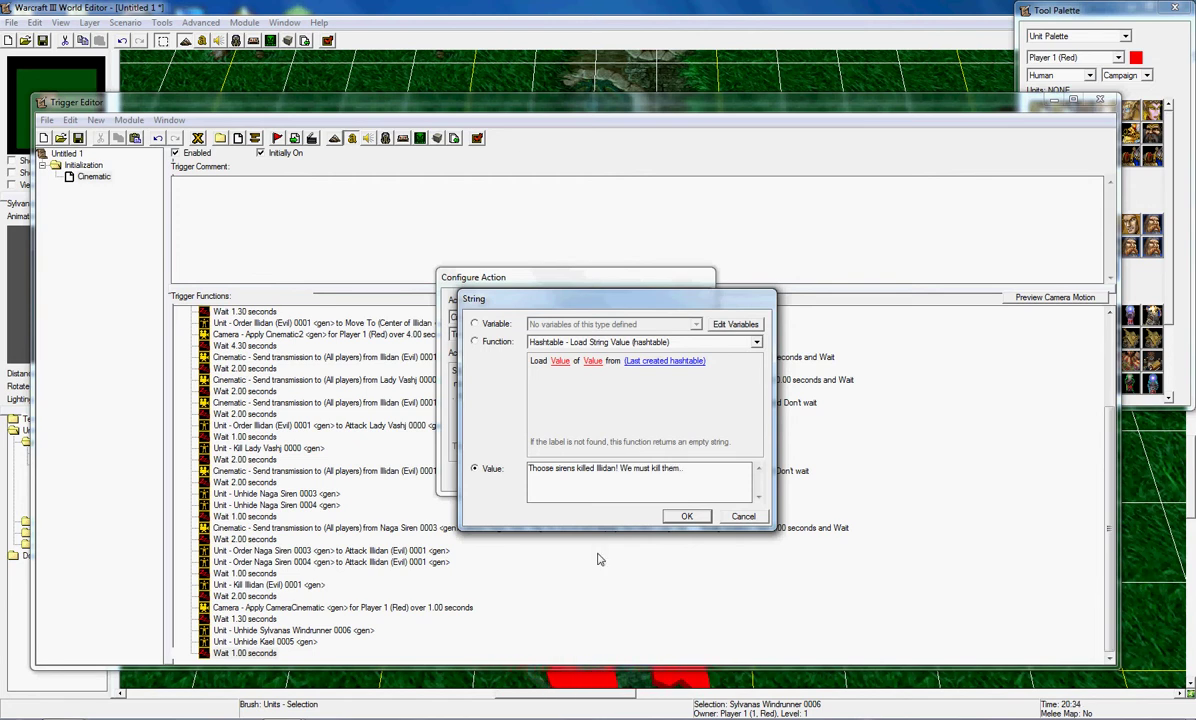
click(684, 517)
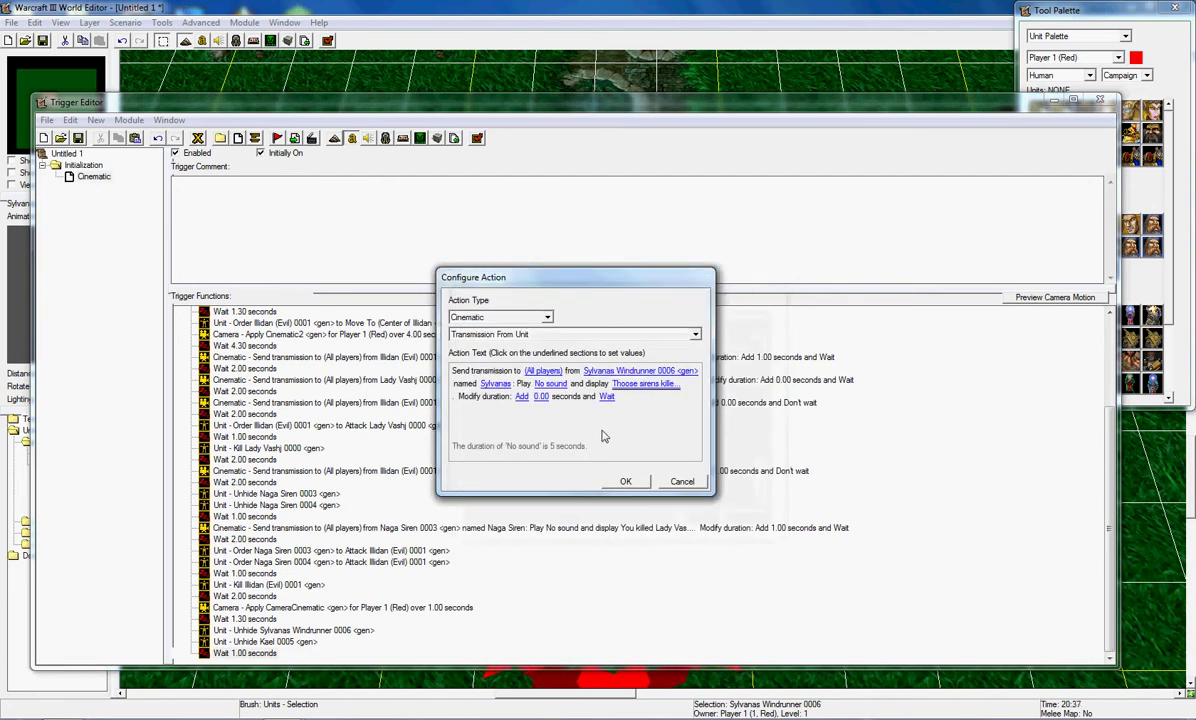
click(645, 481)
Add a Wait action of 2.00 seconds after Sylvanas's transmission
right_click(362, 650)
click(392, 622)
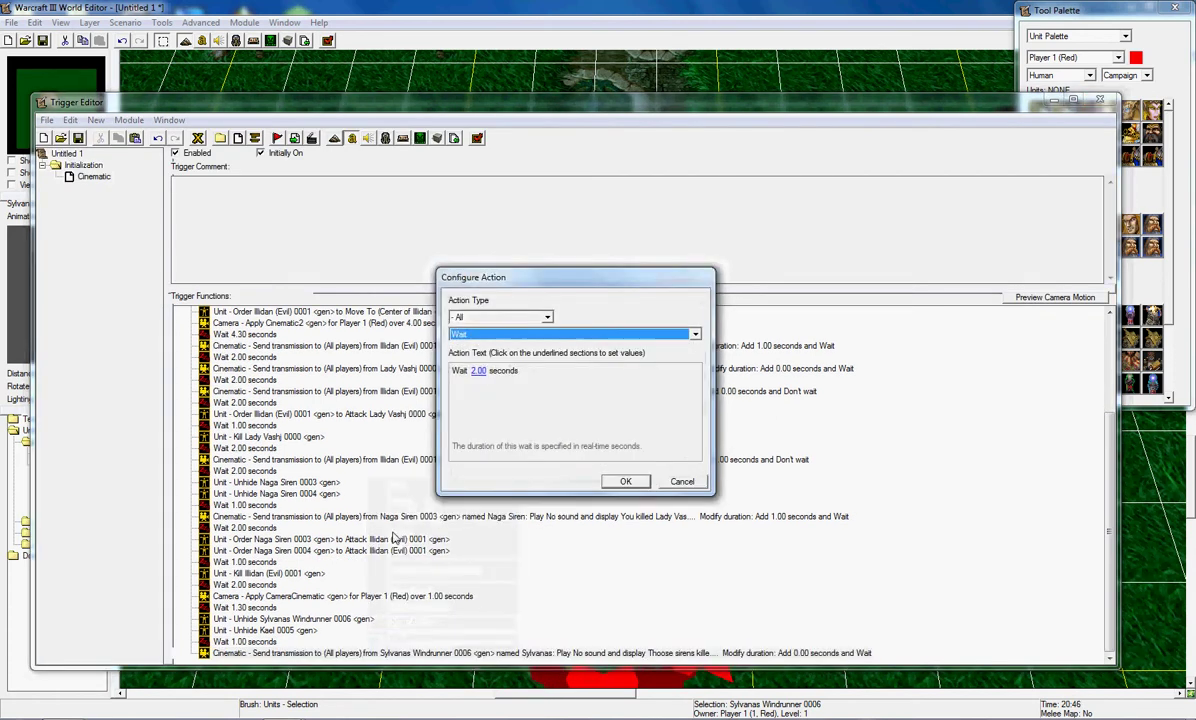
key(Return)
Duplicate Sylvanas's transmission after the 2.00-second wait and set the copy's speaking unit to Kael 0005
click(315, 644)
key(ctrl+c)
click(270, 652)
key(ctrl+v)
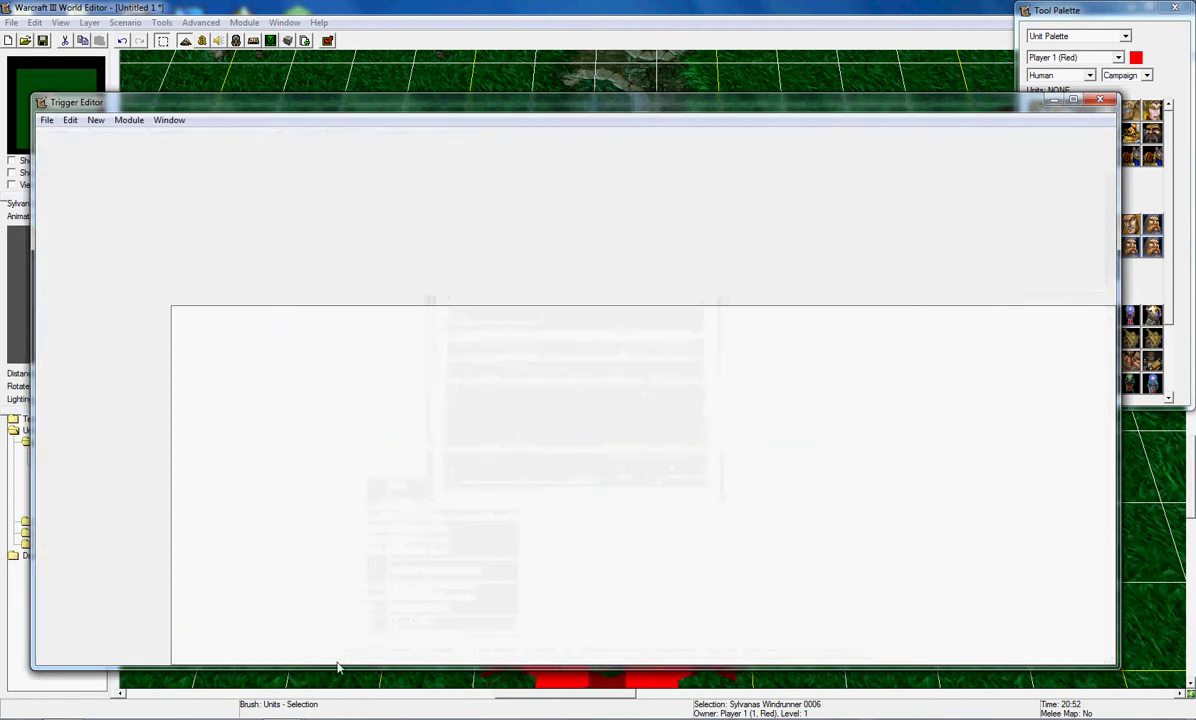
double_click(340, 654)
click(612, 372)
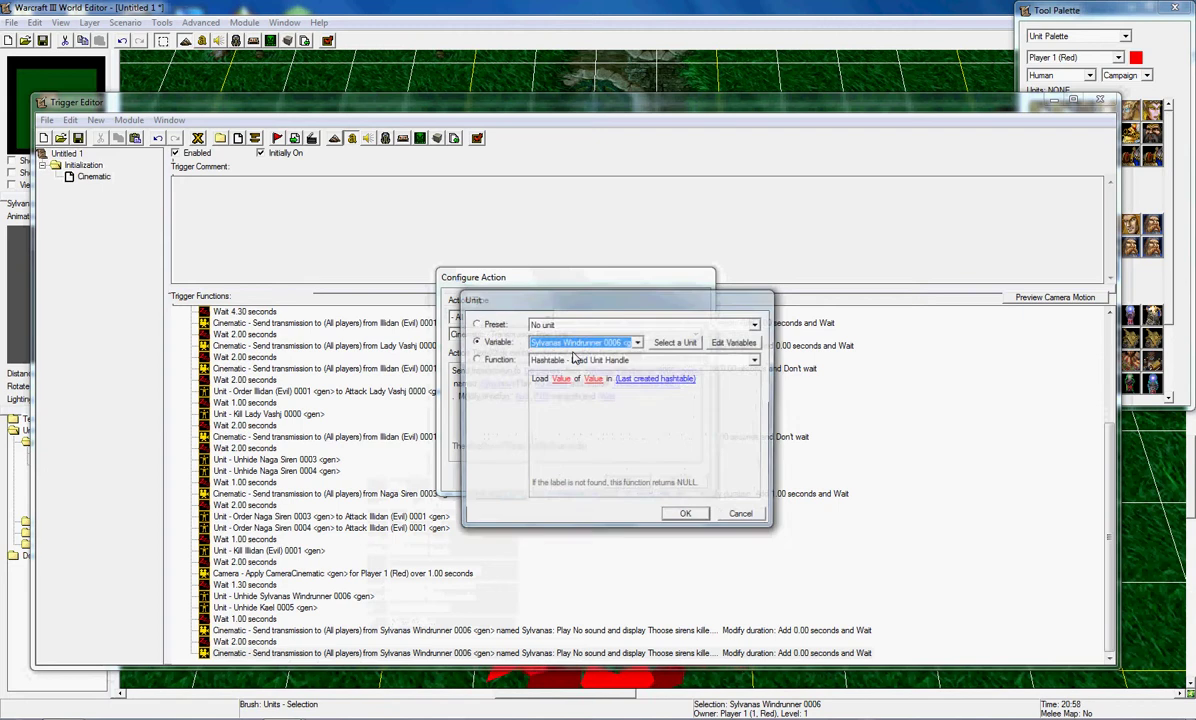
click(577, 342)
click(558, 363)
key(Return)
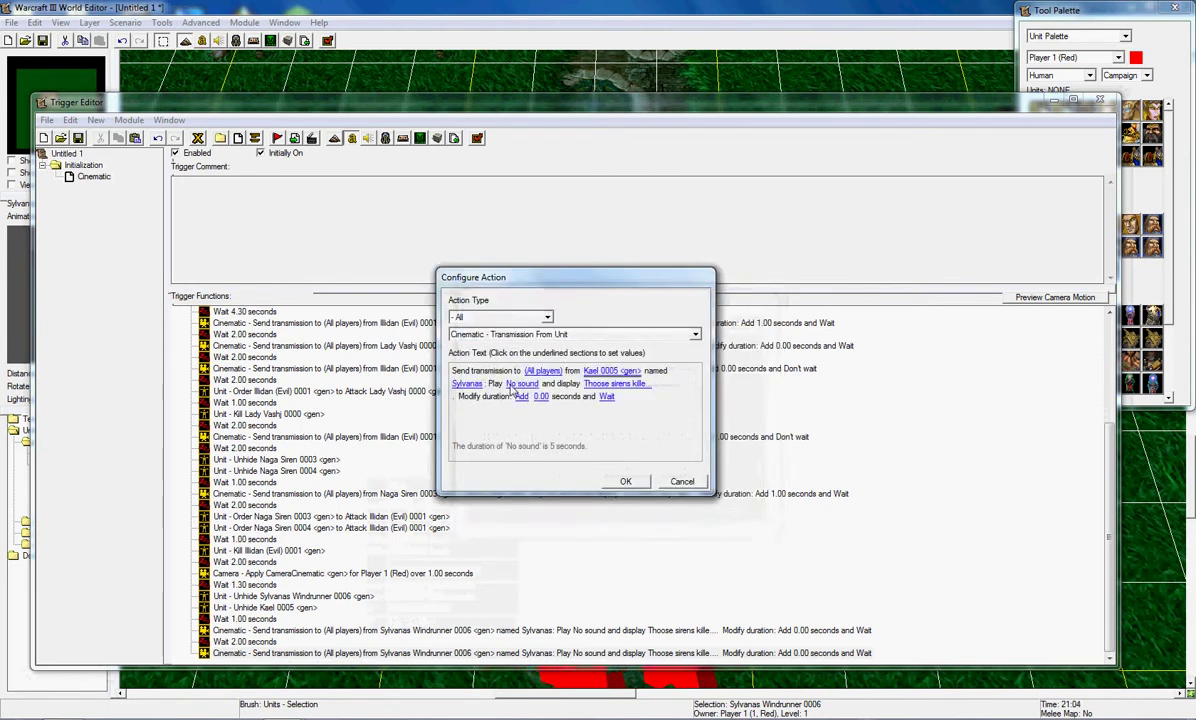
Name the copied transmission's speaker Kael, set its message to "Yes!" and switch it to Don't wait
click(471, 384)
text(Kael)
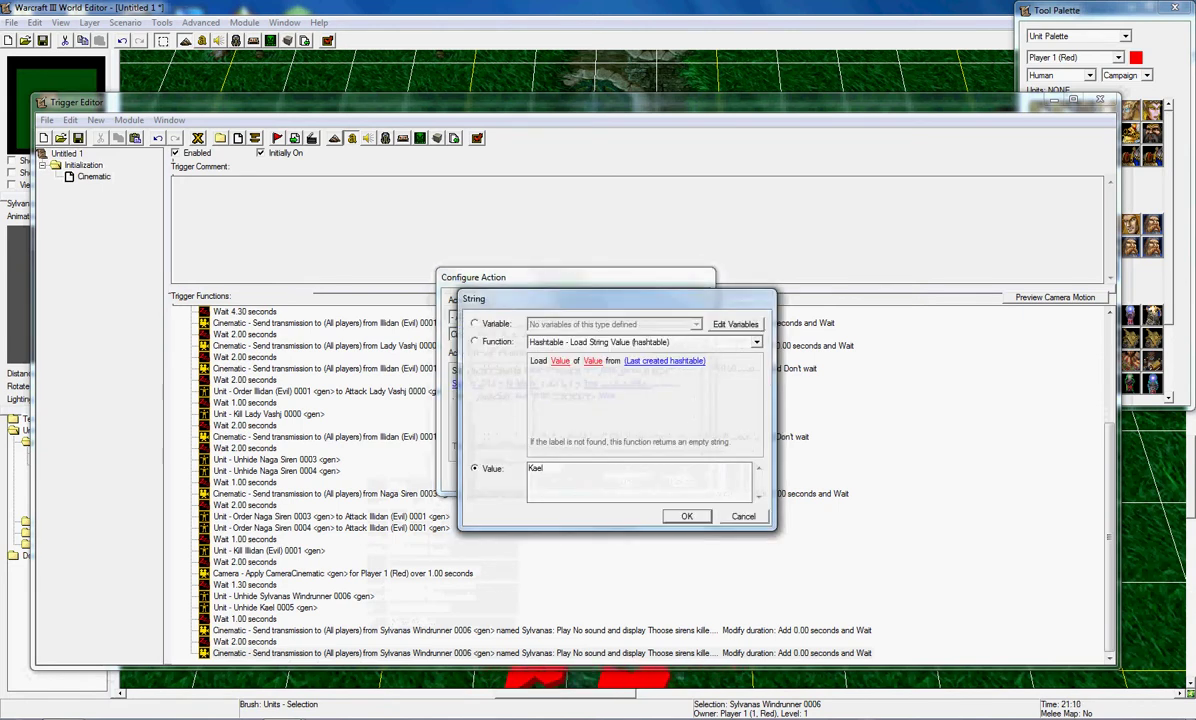
key(Return)
click(603, 387)
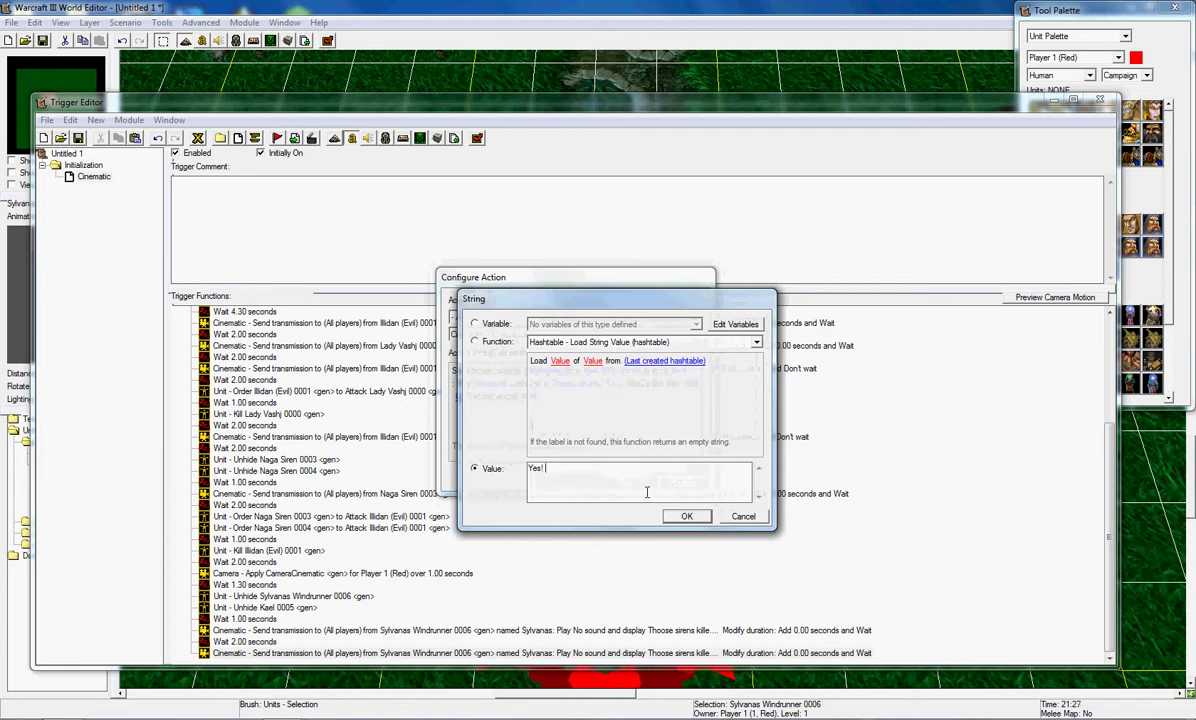
text(Yes!)
click(687, 516)
click(480, 381)
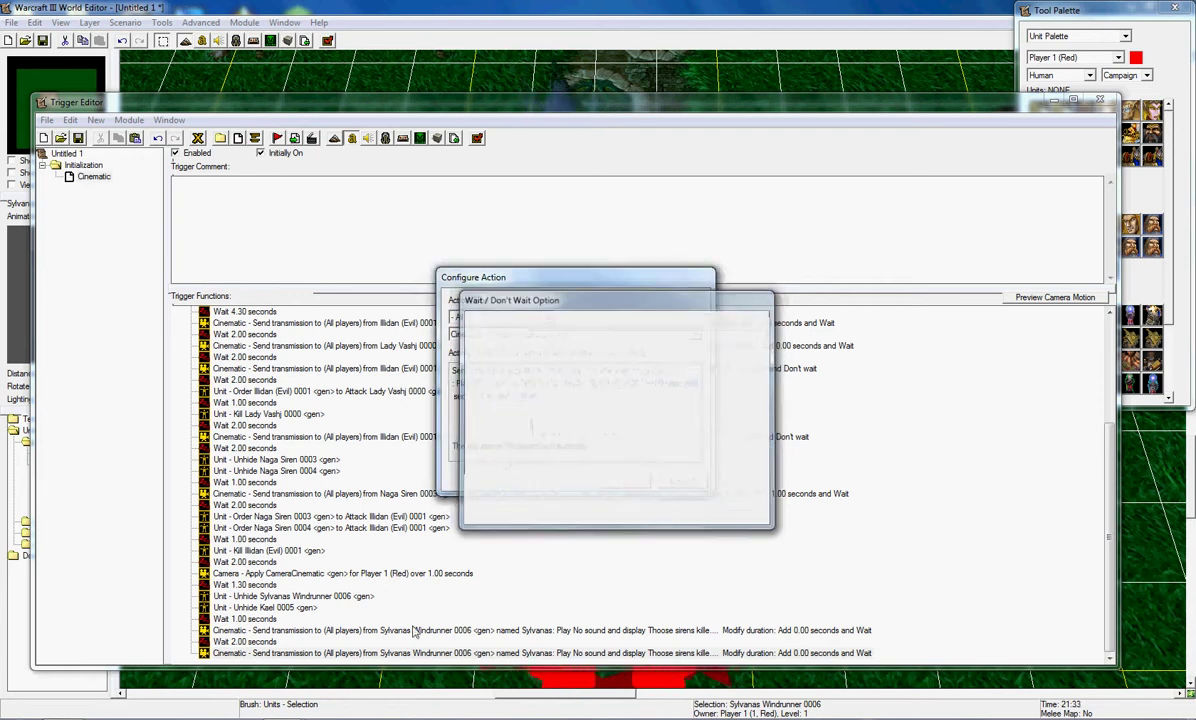
Add a Wait action of 1 second after Kael's transmission
right_click(314, 654)
click(345, 638)
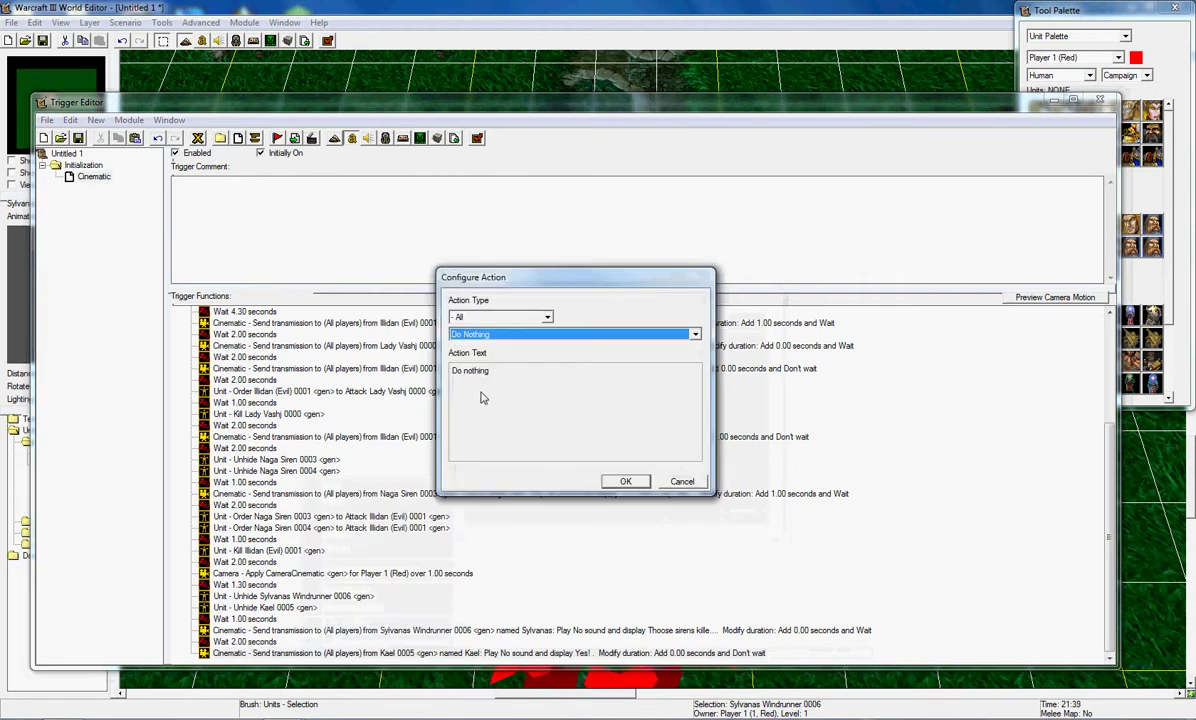
key(w)
click(478, 371)
text(1)
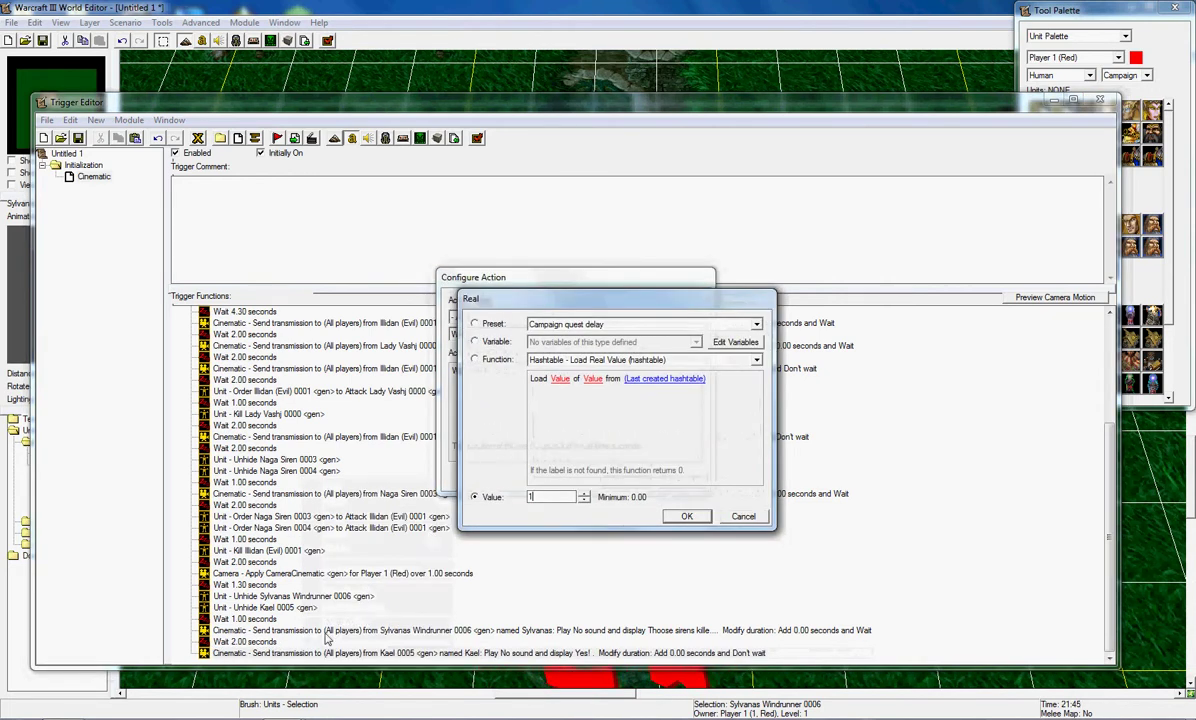
key(Return)
key(Return)
Add a Unit Issue Order Targeting A Point action at the trigger's end, with Kael 0005 as the ordered unit
right_click(266, 655)
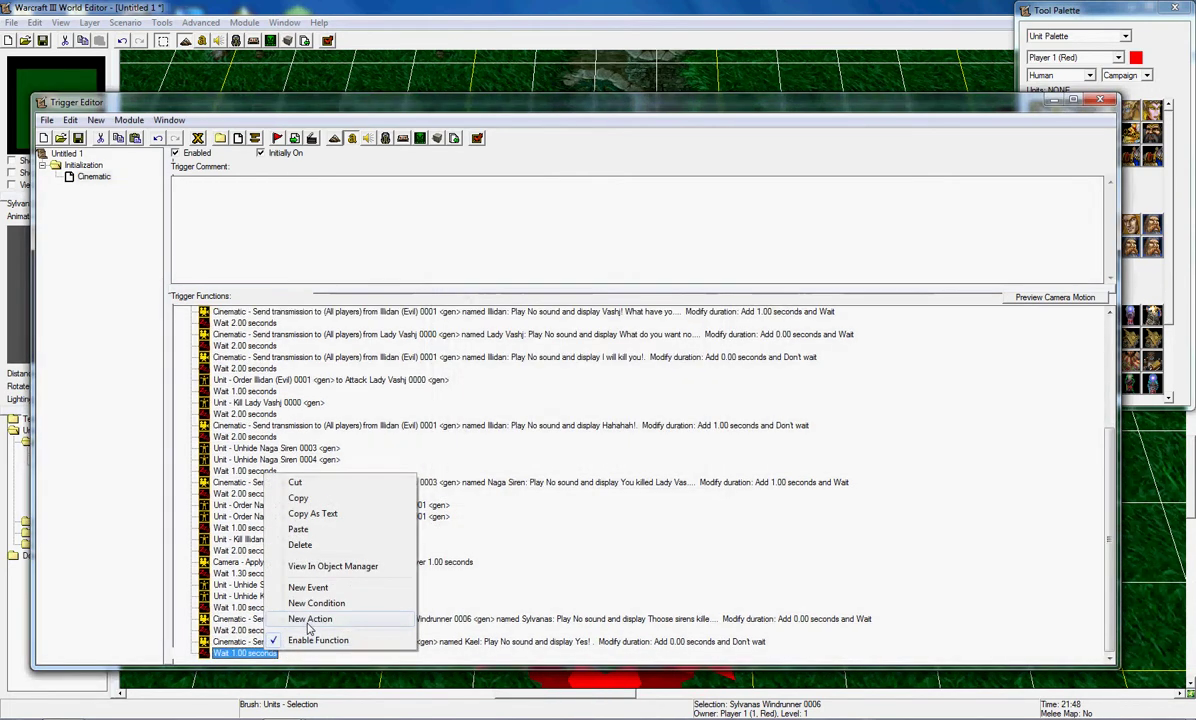
click(300, 620)
click(468, 318)
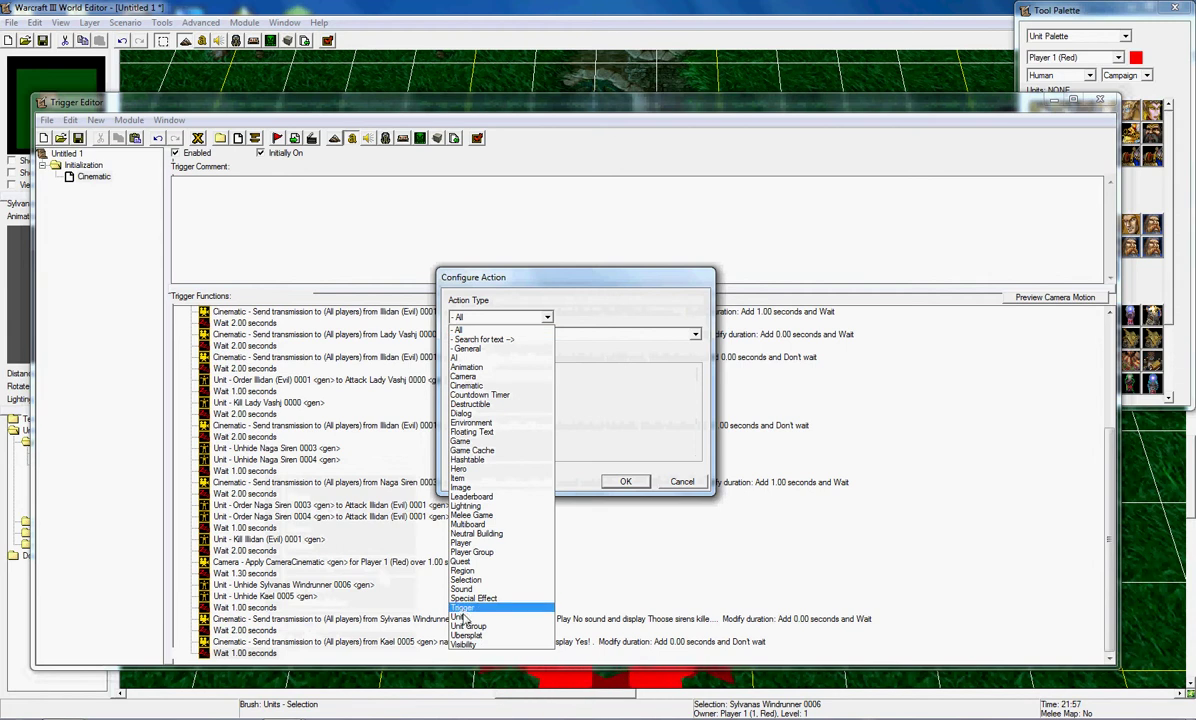
click(468, 634)
click(695, 334)
drag(693, 385, 681, 605)
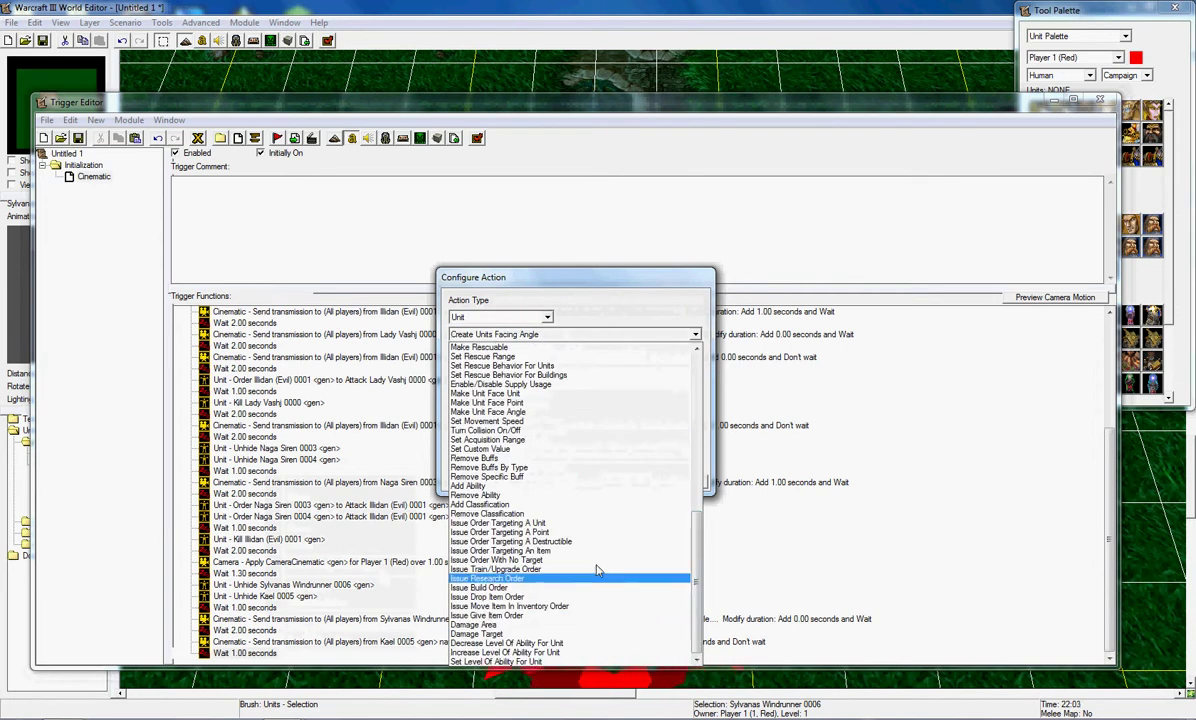
click(546, 531)
click(480, 370)
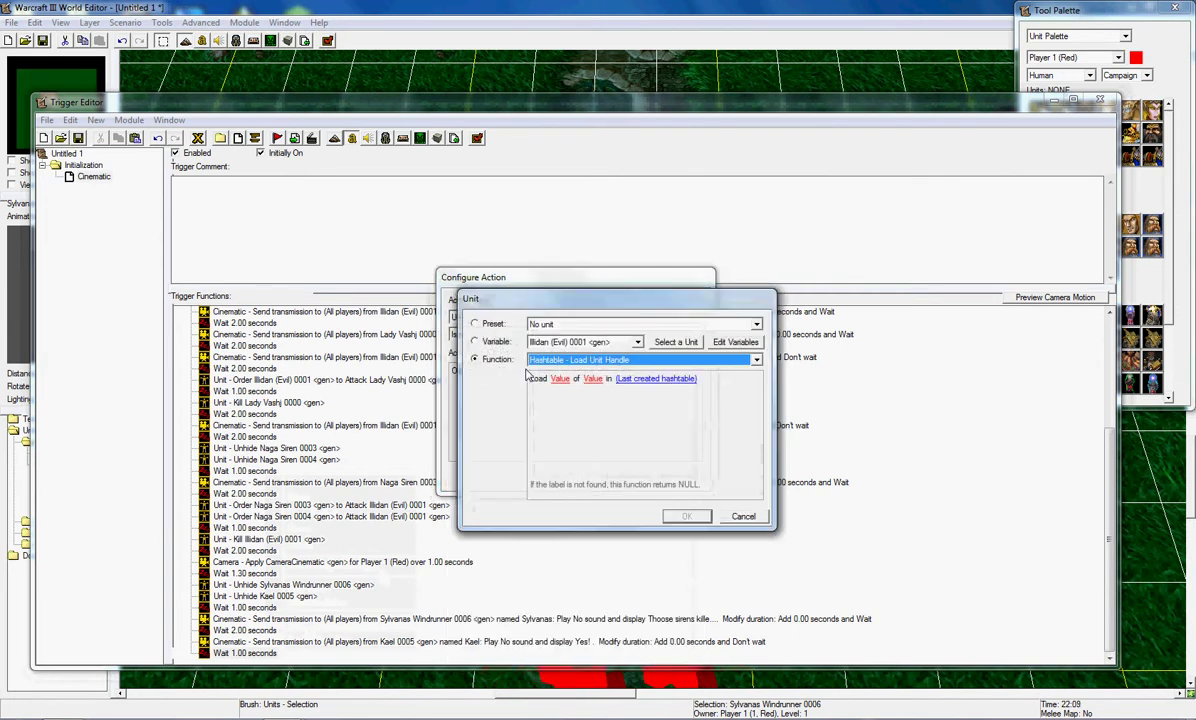
click(580, 342)
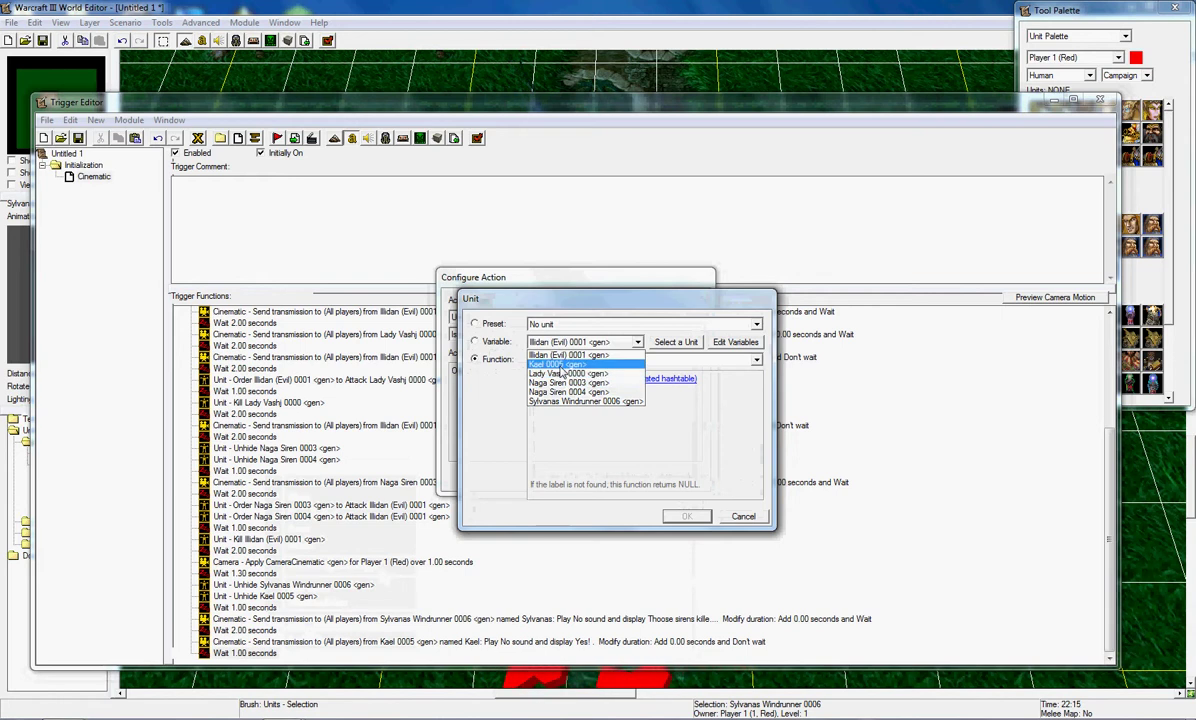
click(570, 364)
key(Return)
Set the target of Kael's Move To order to the center of the Illidan region
click(590, 372)
click(540, 366)
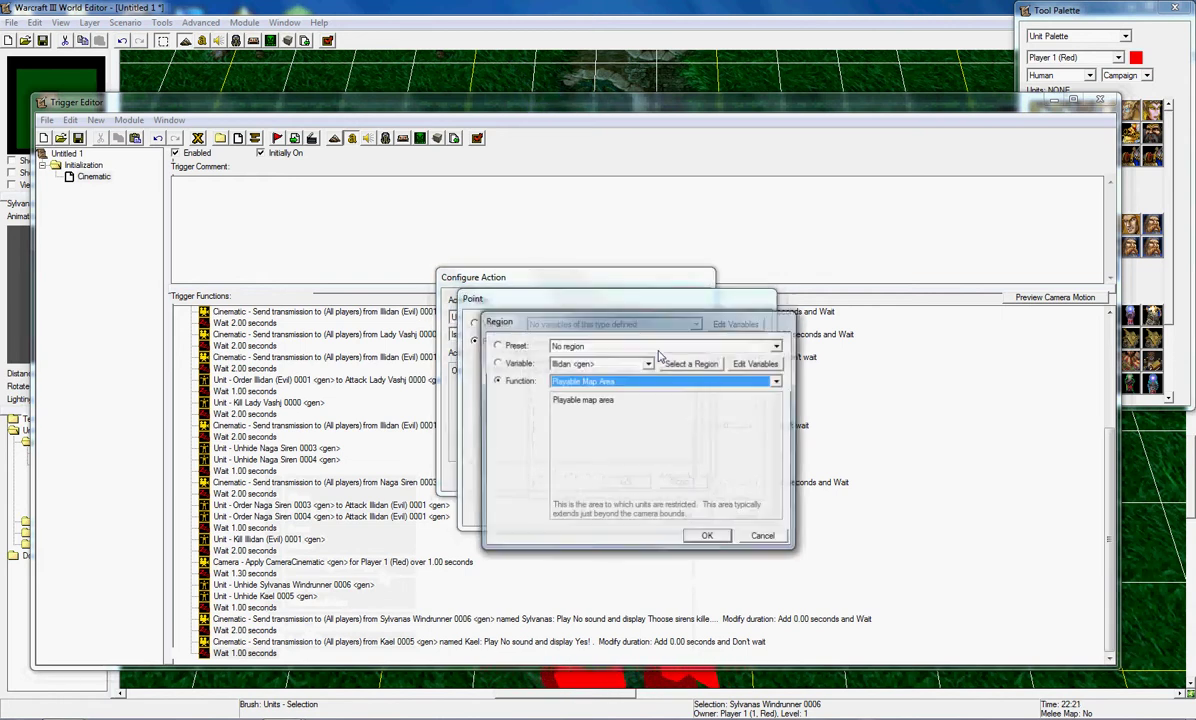
click(692, 360)
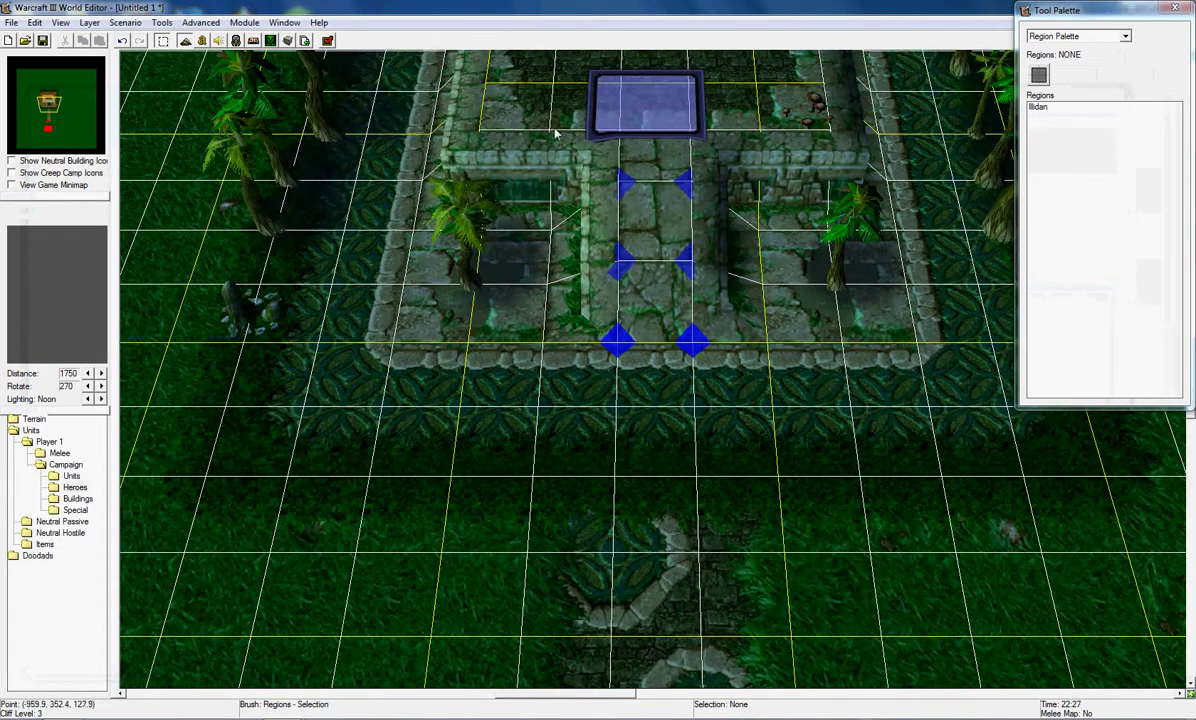
click(630, 113)
key(Return)
key(Return)
key(Return)
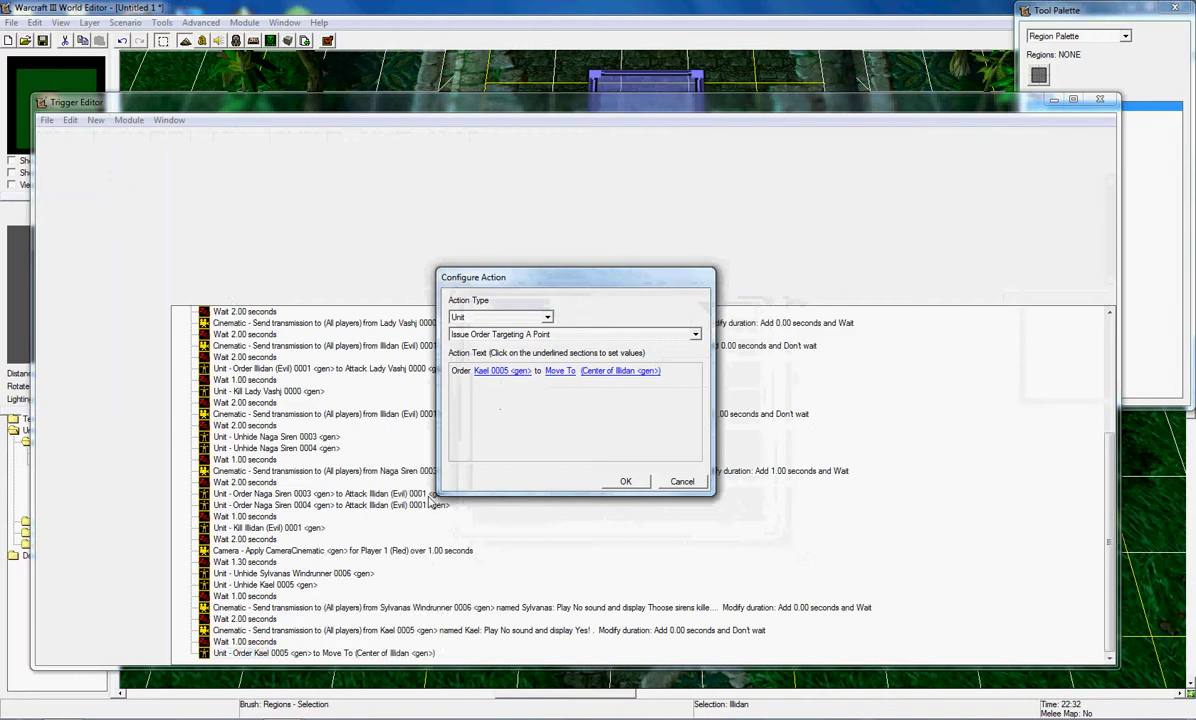
Add a Wait action of 1 second after Kael's Move To order
right_click(299, 617)
click(330, 598)
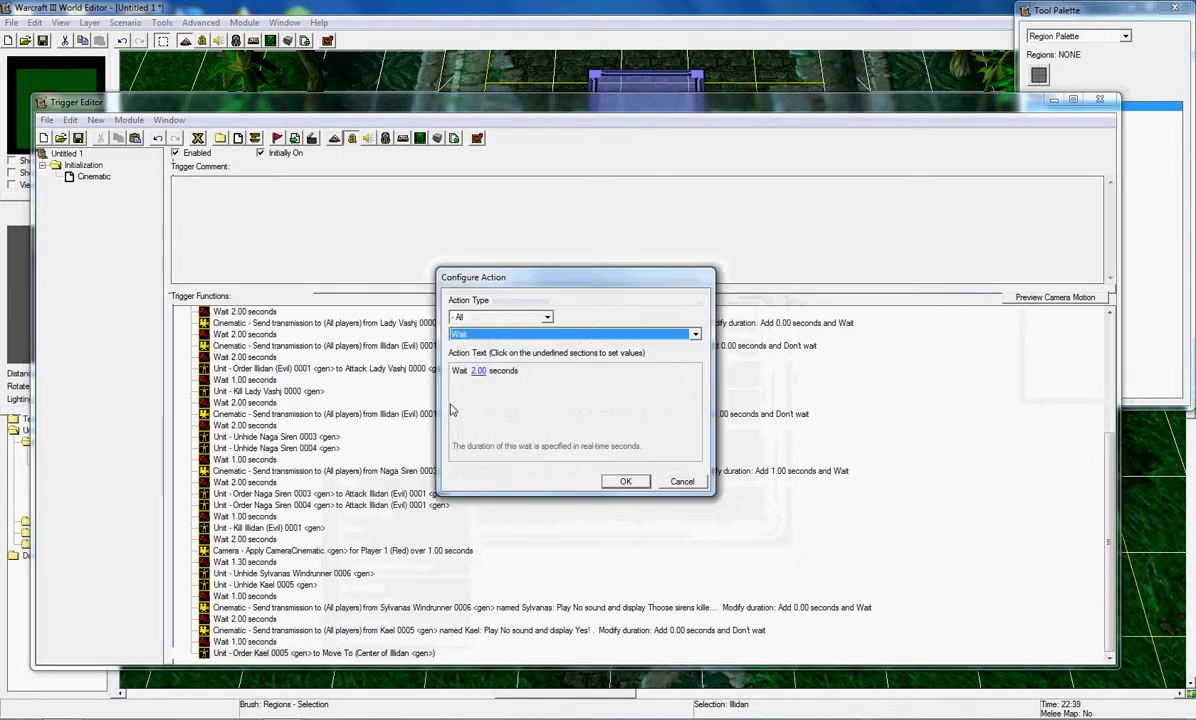
click(479, 372)
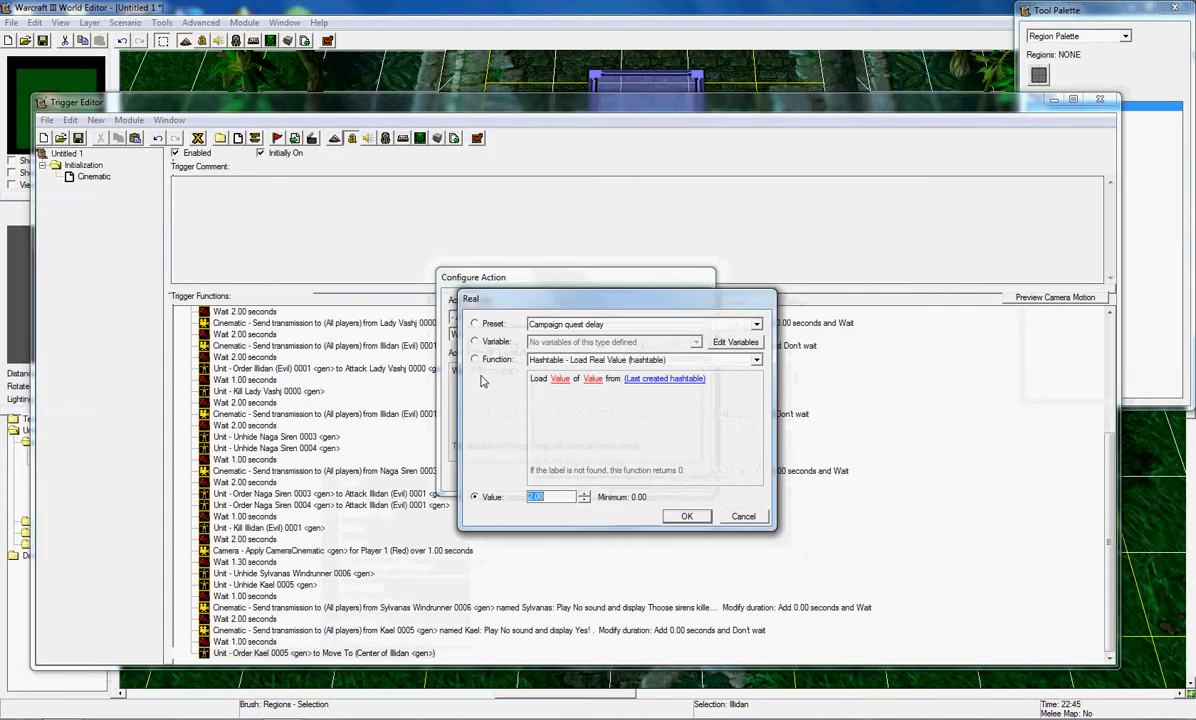
click(743, 517)
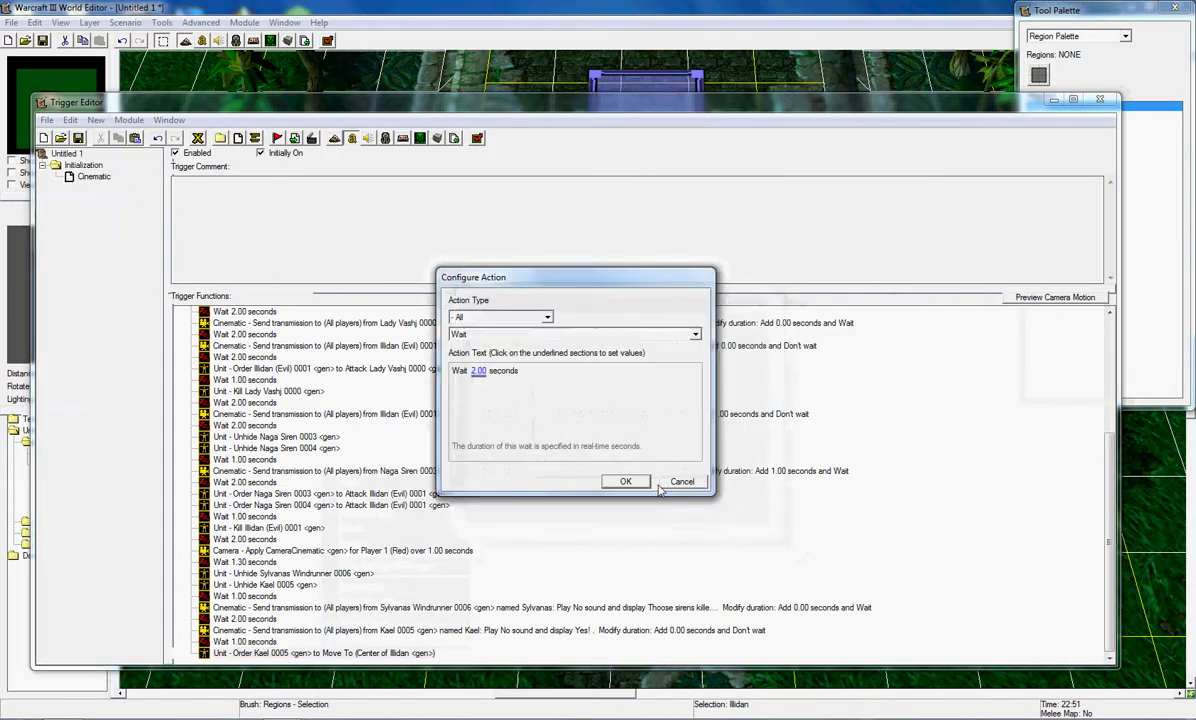
click(479, 376)
text(1)
key(Return)
key(Return)
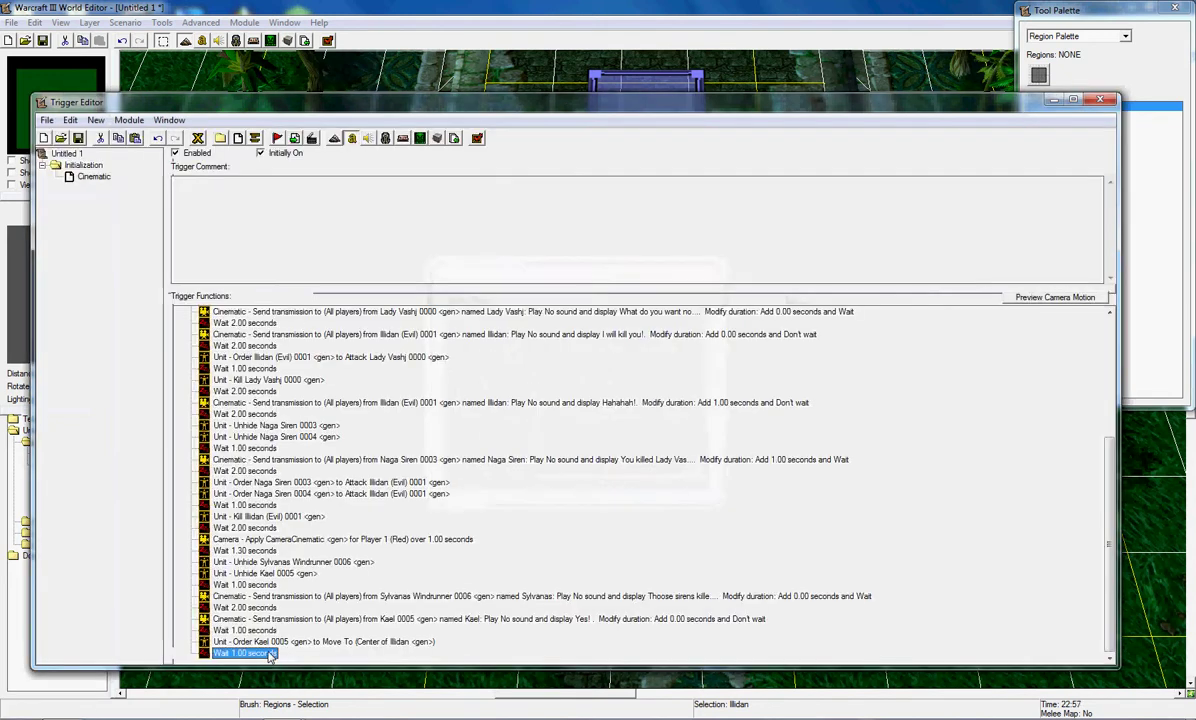
Add a Camera action at the trigger's end that applies Cinematic2 for Player 1 (Red) over 6 seconds
right_click(268, 652)
click(310, 621)
click(466, 318)
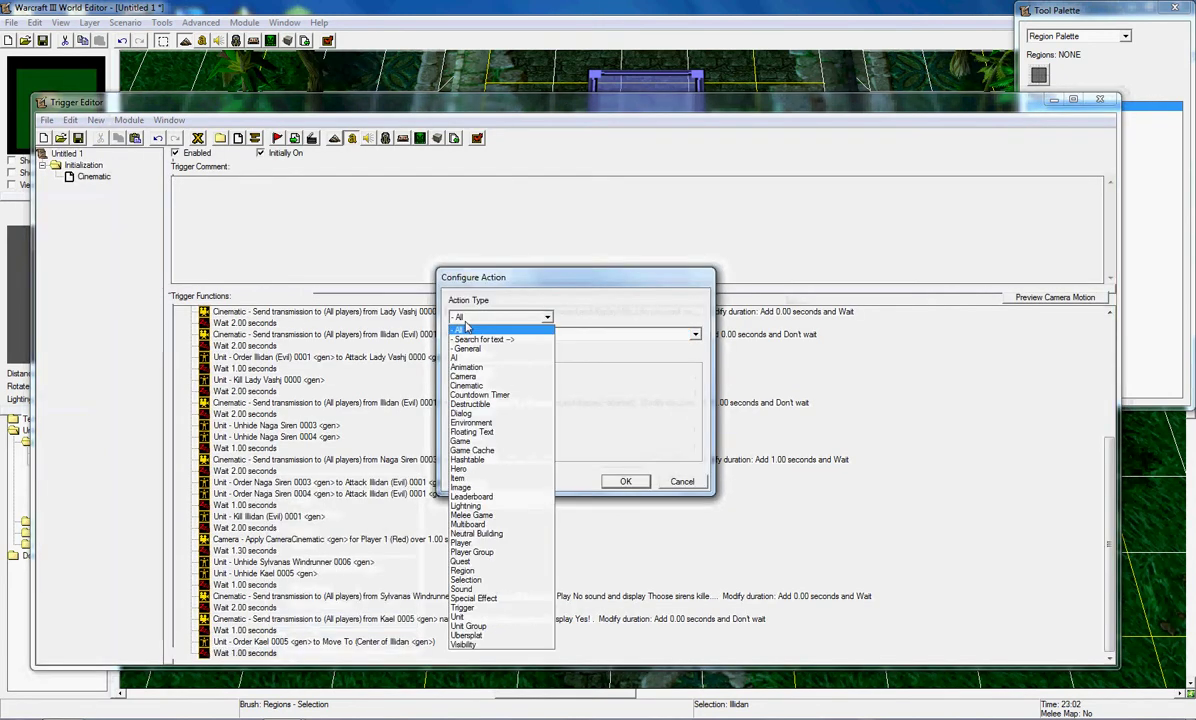
click(484, 378)
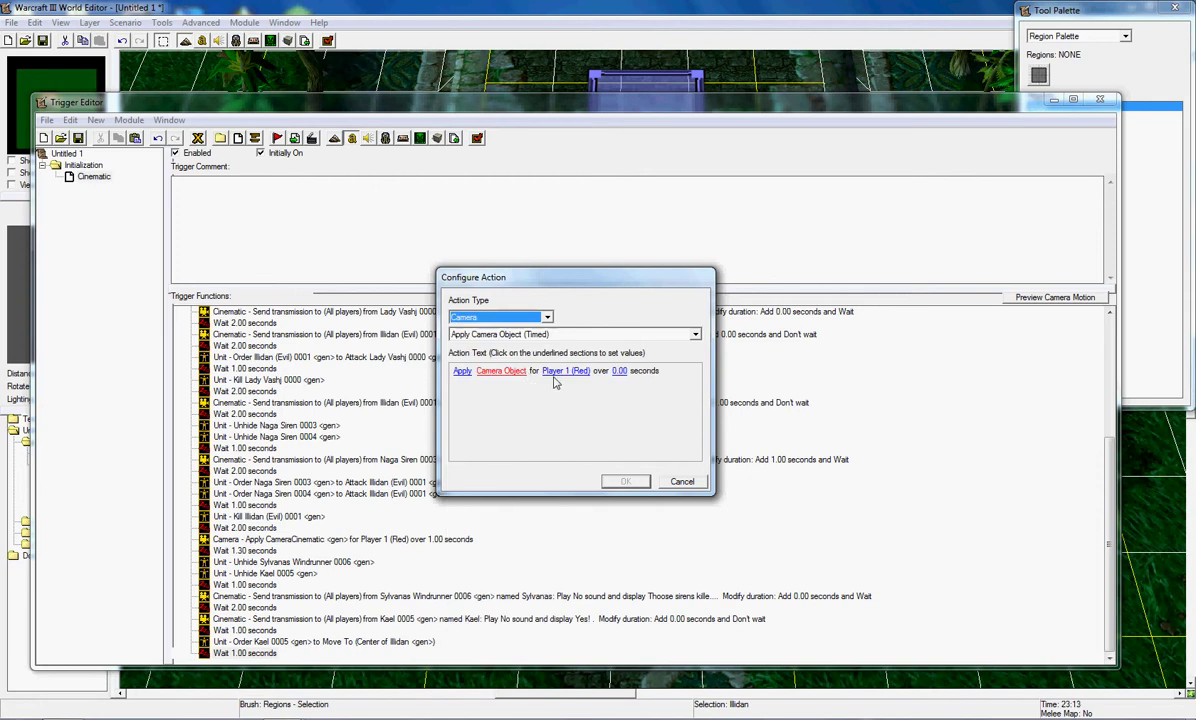
click(516, 375)
click(559, 324)
click(566, 350)
key(Return)
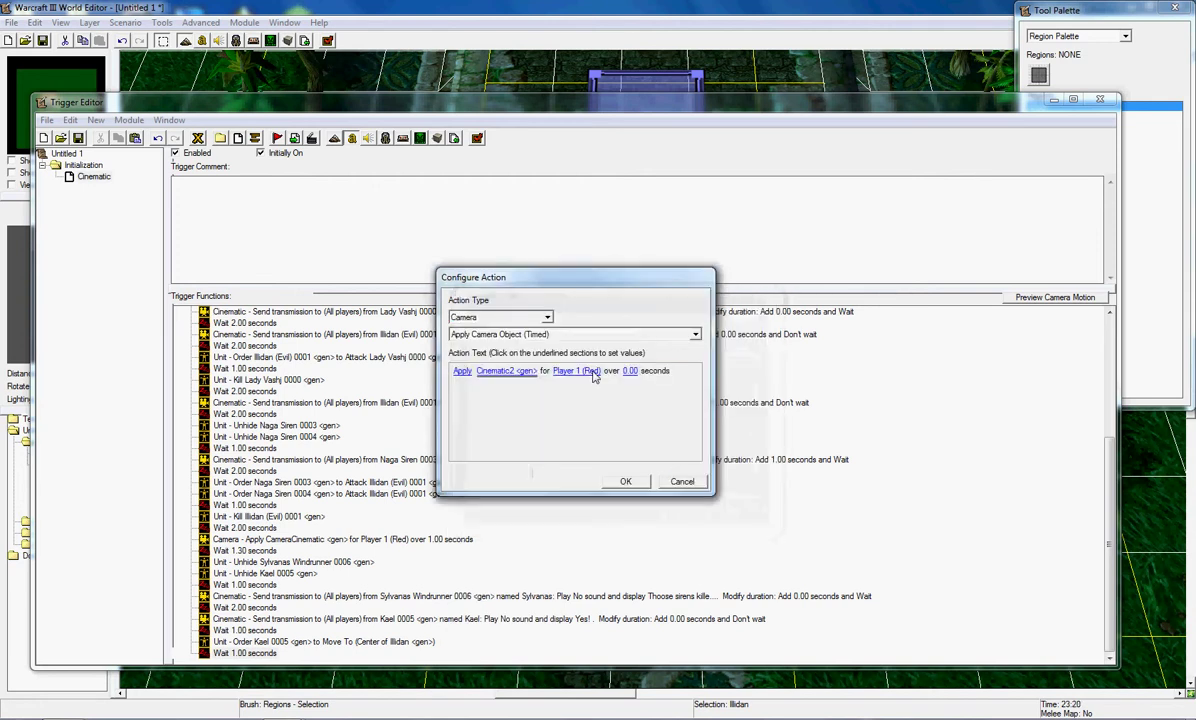
click(629, 371)
text(6)
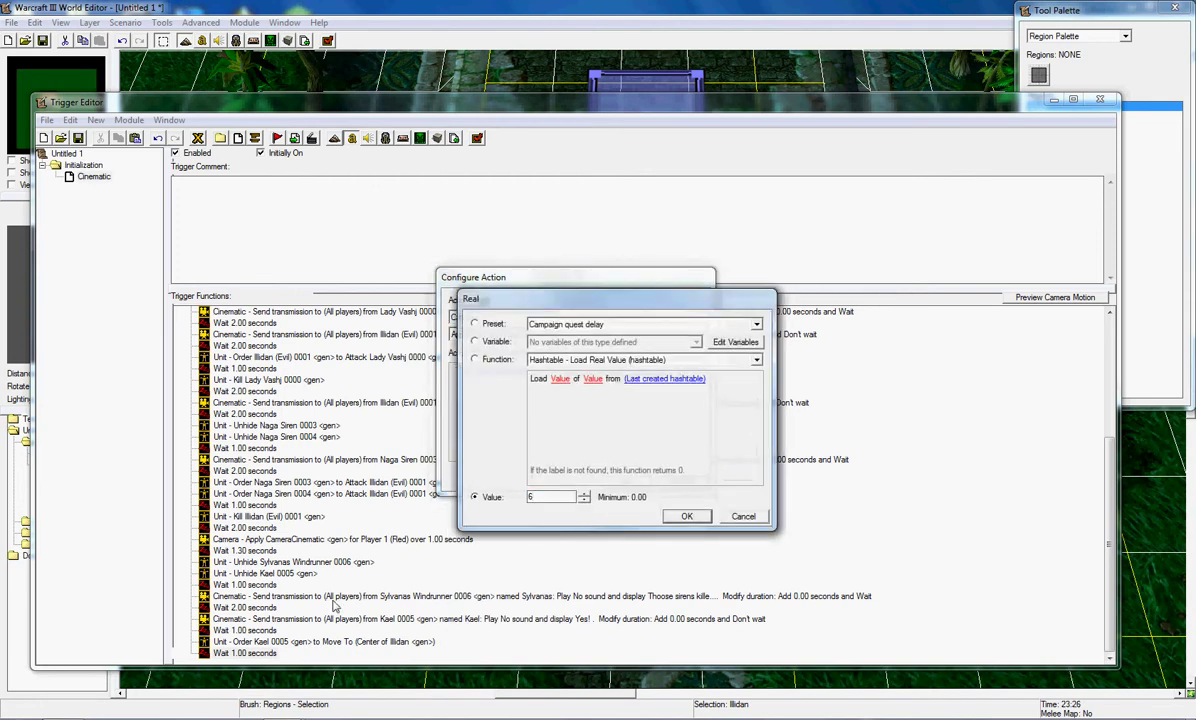
key(Return)
key(Return)
Add a Wait action of 6.30 seconds after the Cinematic2 camera action
right_click(265, 617)
click(300, 593)
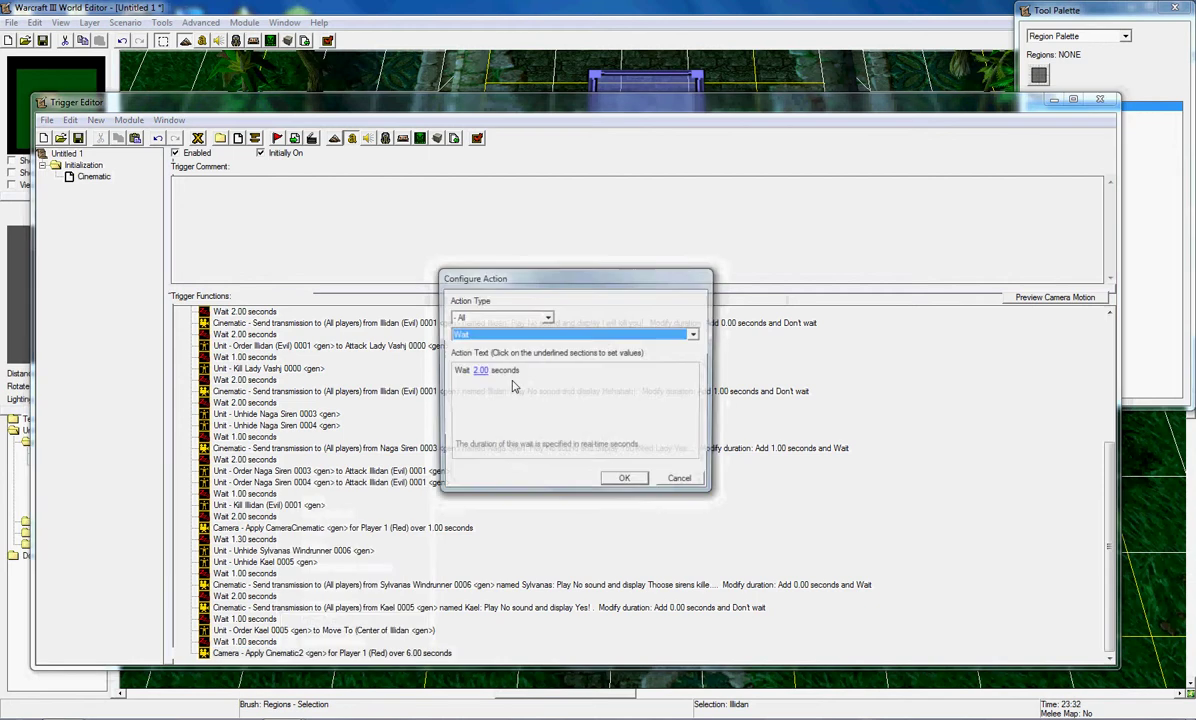
click(480, 370)
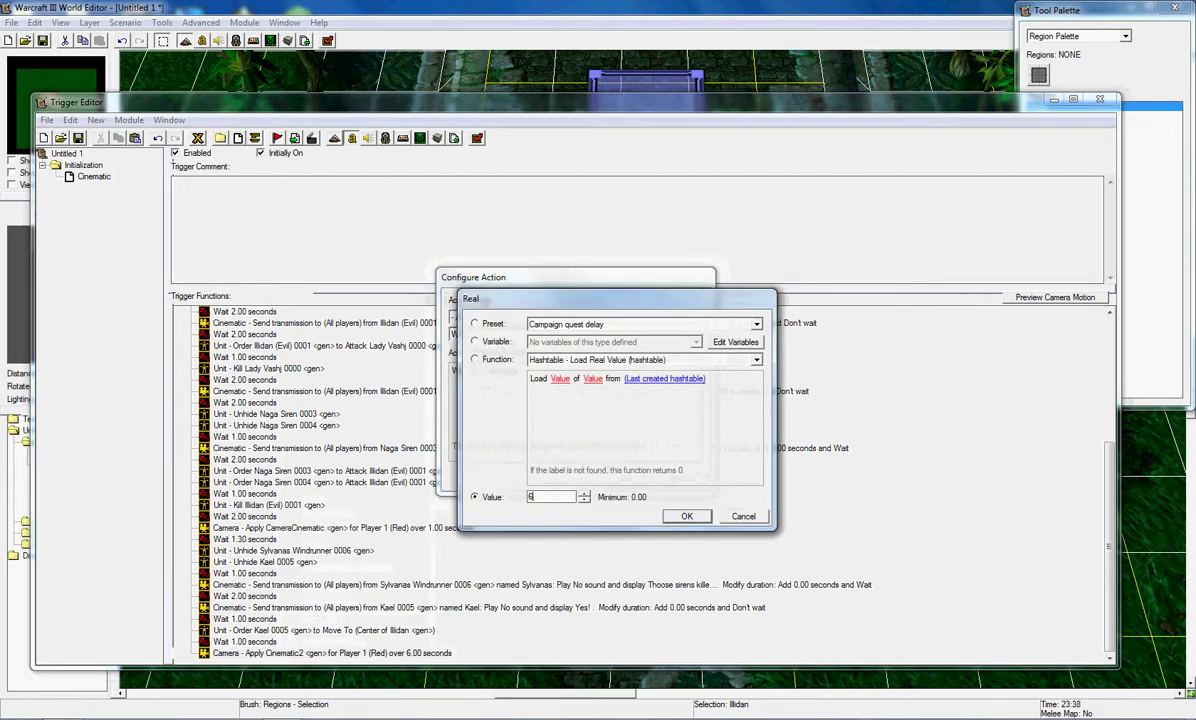
text(6.30)
key(Return)
key(Return)
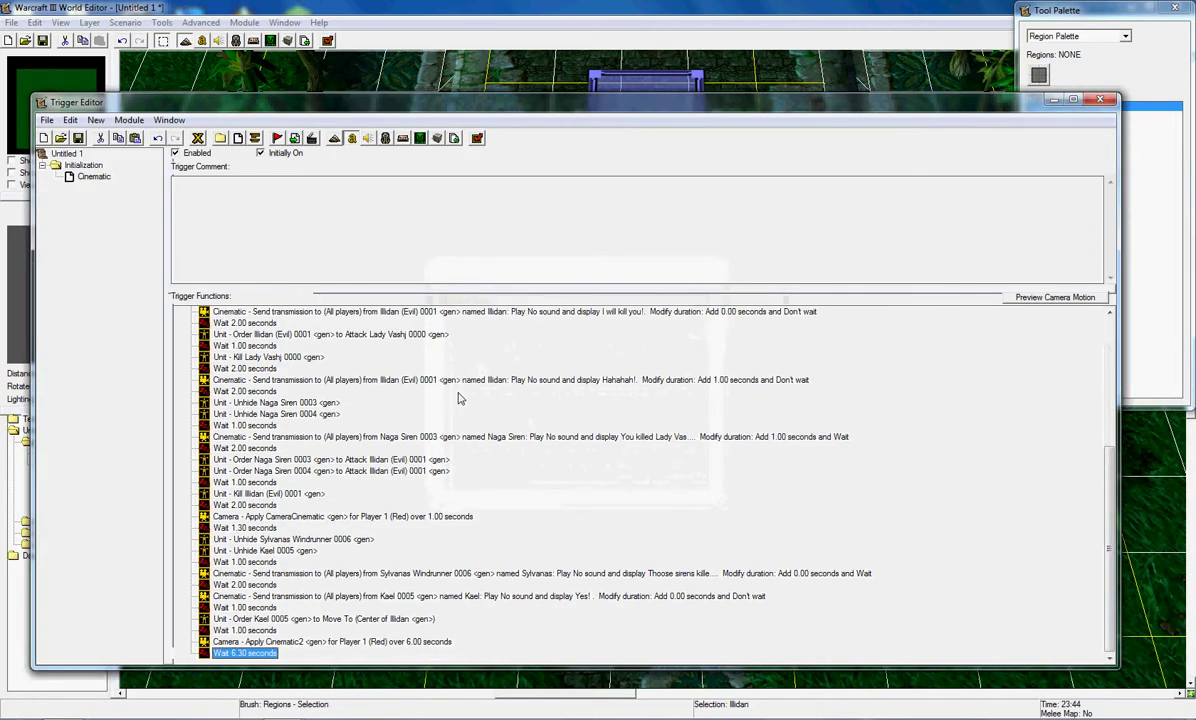
right_click(245, 655)
click(280, 619)
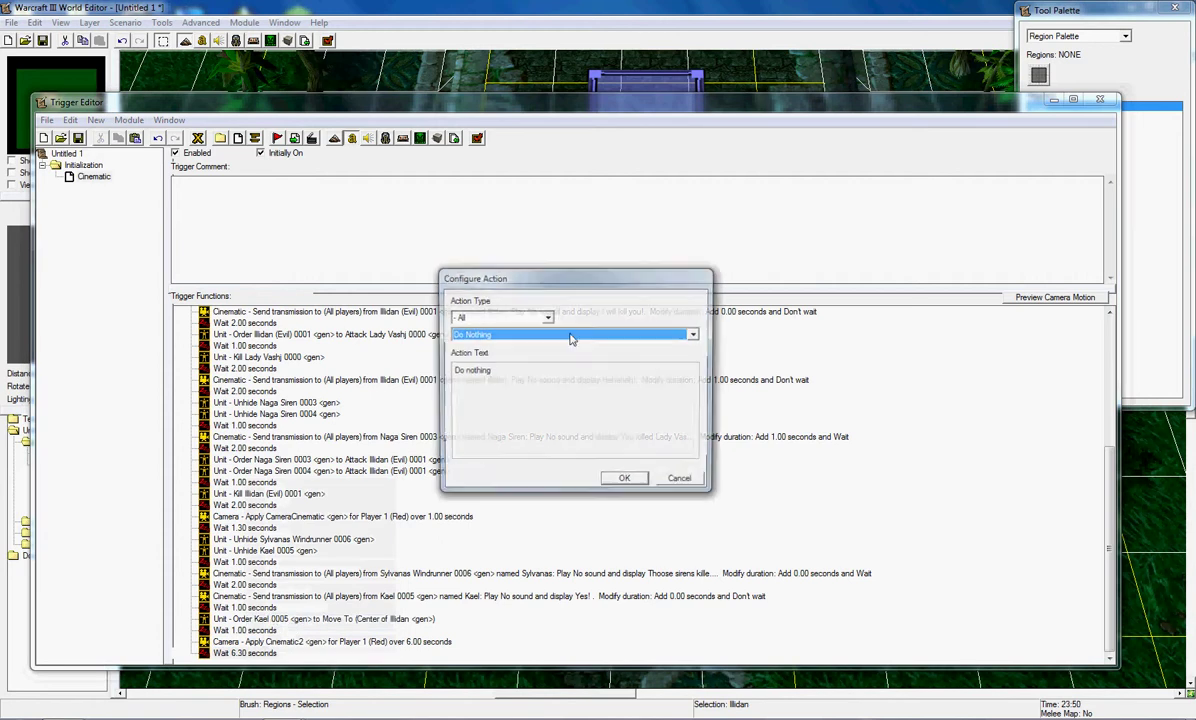
click(520, 317)
click(674, 481)
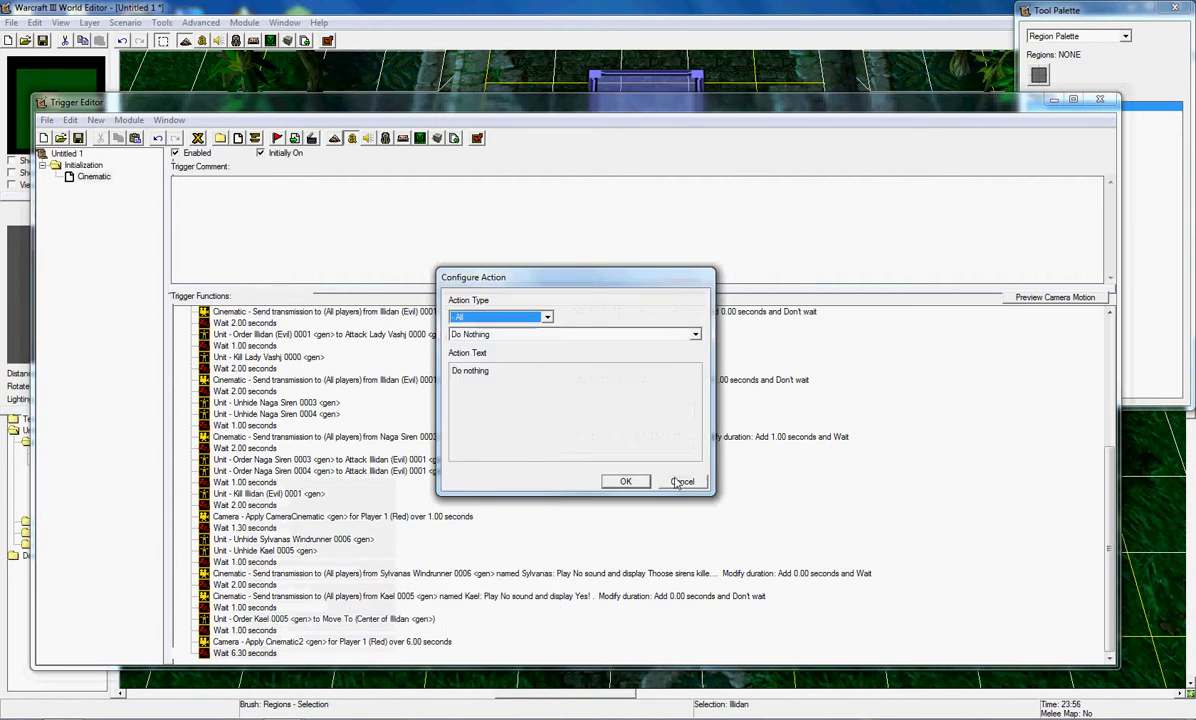
click(680, 483)
Copy Kael's "Yes!" transmission action and paste it after the 6.30-second wait
click(541, 598)
key(ctrl+c)
click(264, 653)
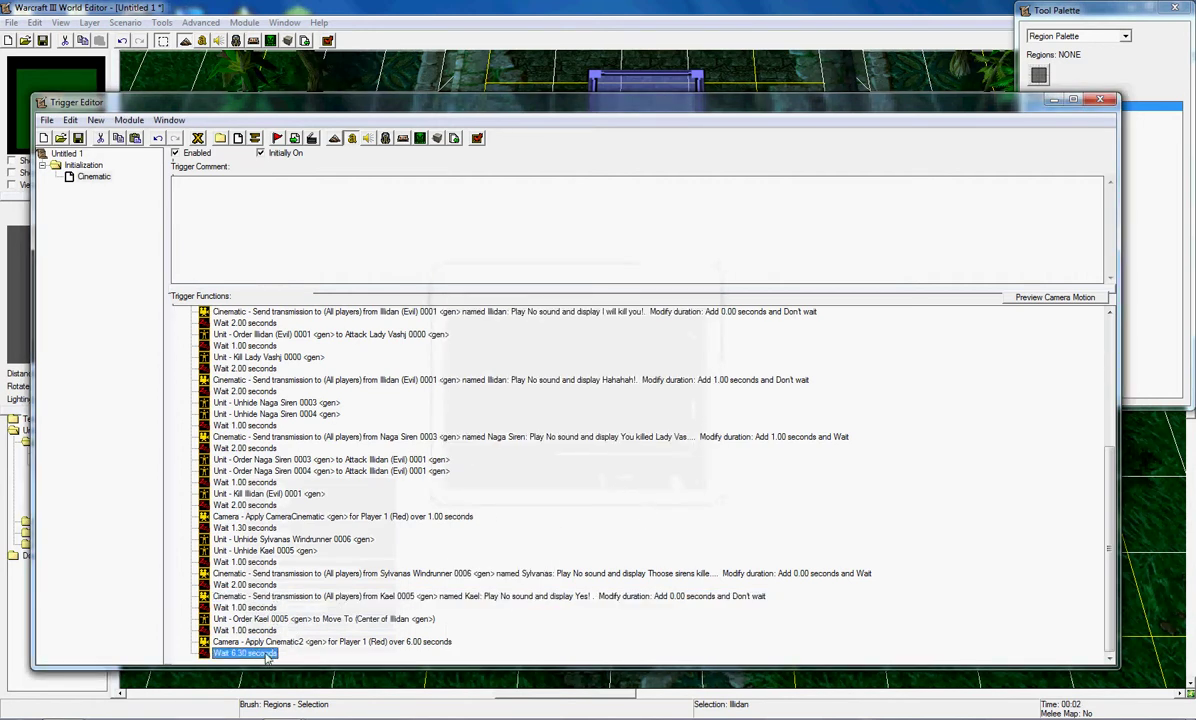
key(ctrl+v)
Change the copied Kael transmission's text to "What have you done?" and set it to Wait
double_click(266, 654)
click(558, 383)
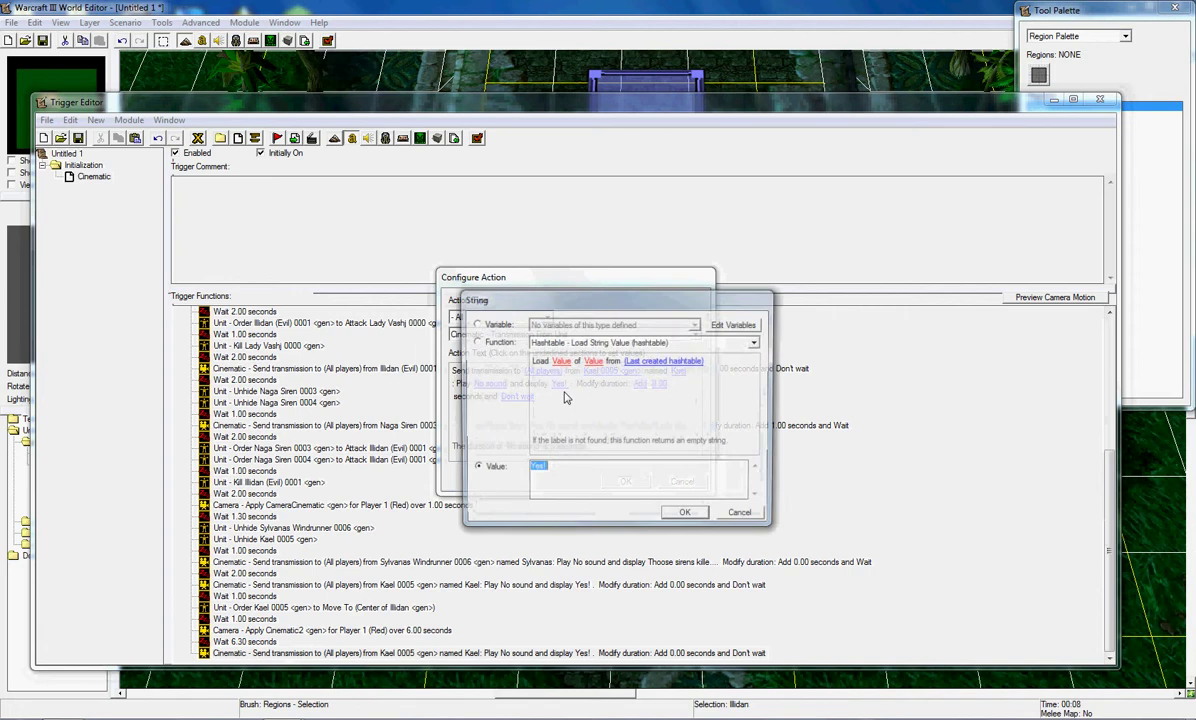
text(Wh)
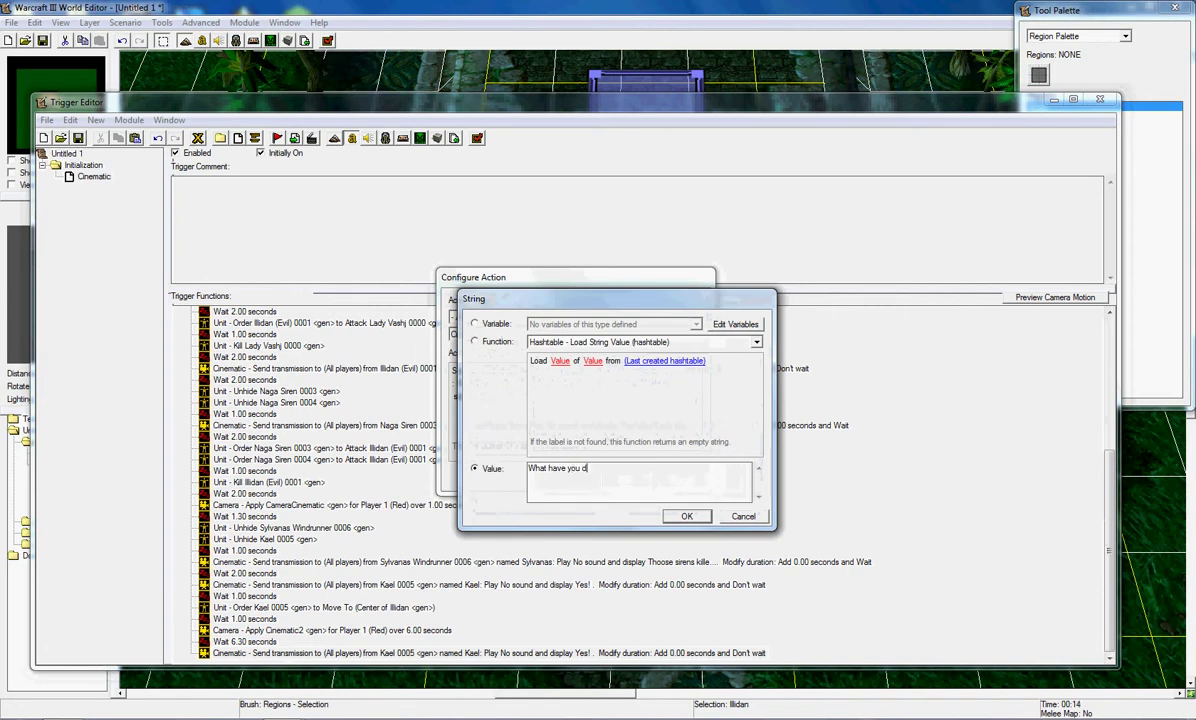
click(674, 514)
click(550, 401)
key(Down)
key(Return)
key(Return)
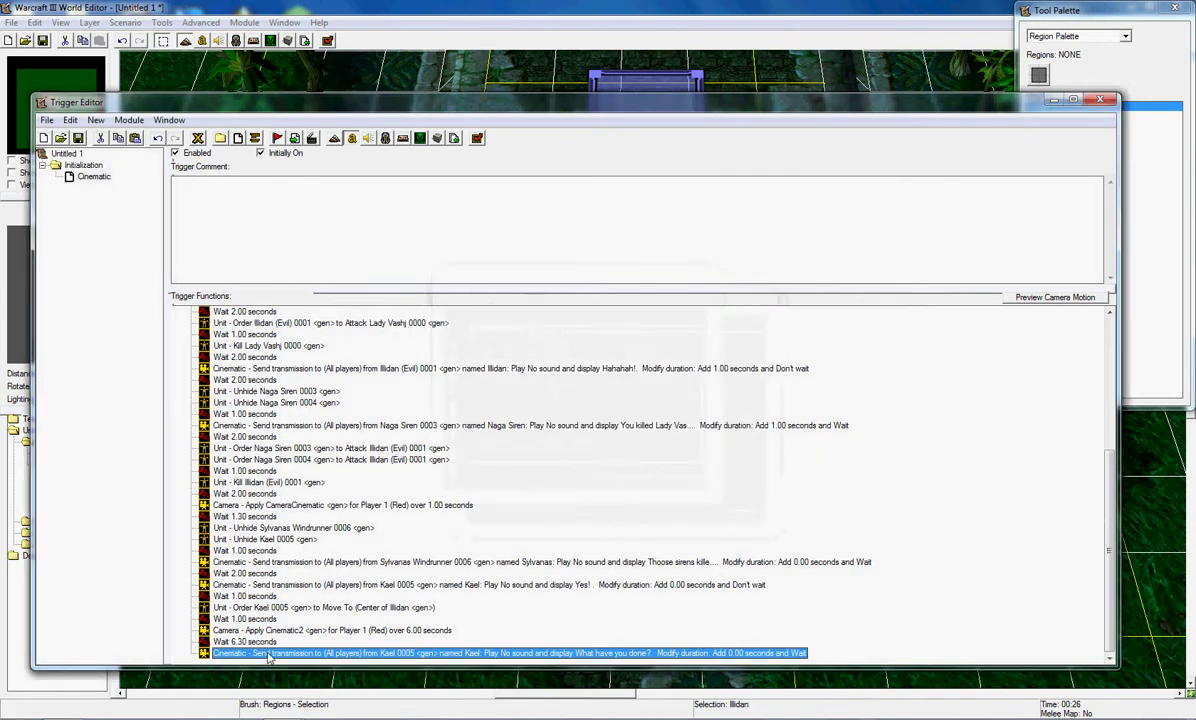
Add a Wait action of 2 seconds after Kael's "What have you done?" transmission
right_click(268, 657)
click(305, 619)
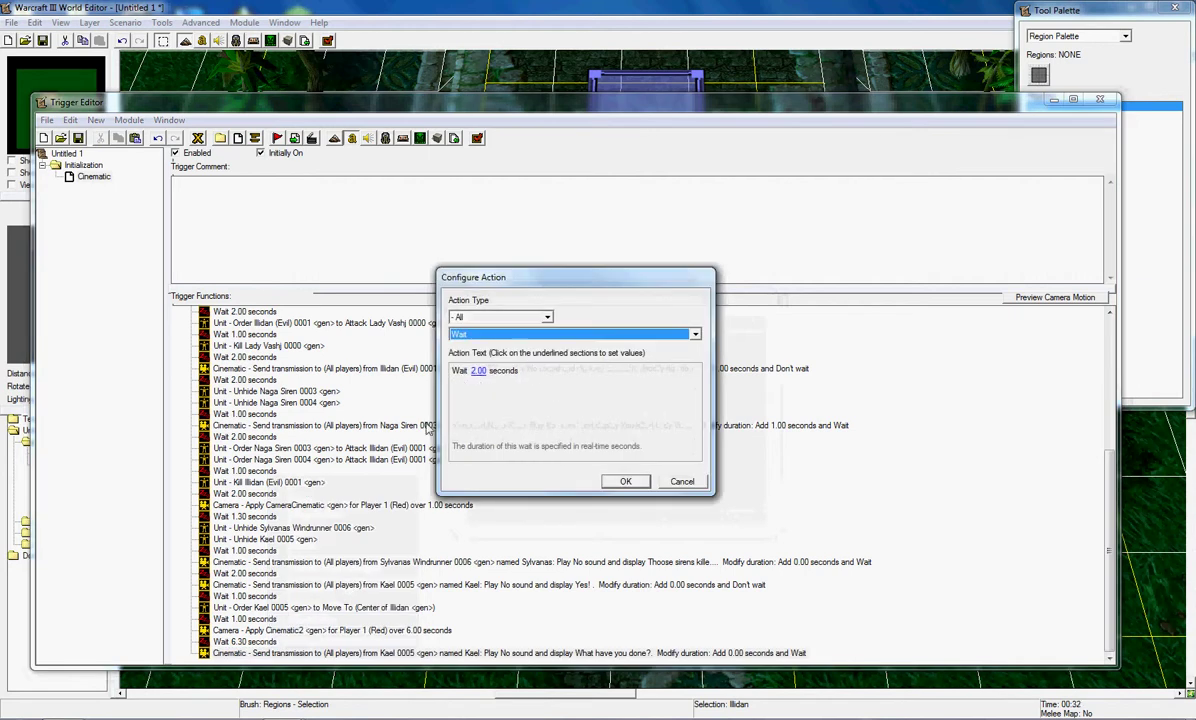
key(Return)
Add a Create Special Effect At Point action at the trigger's end, located at the center of the Illidan region
right_click(268, 657)
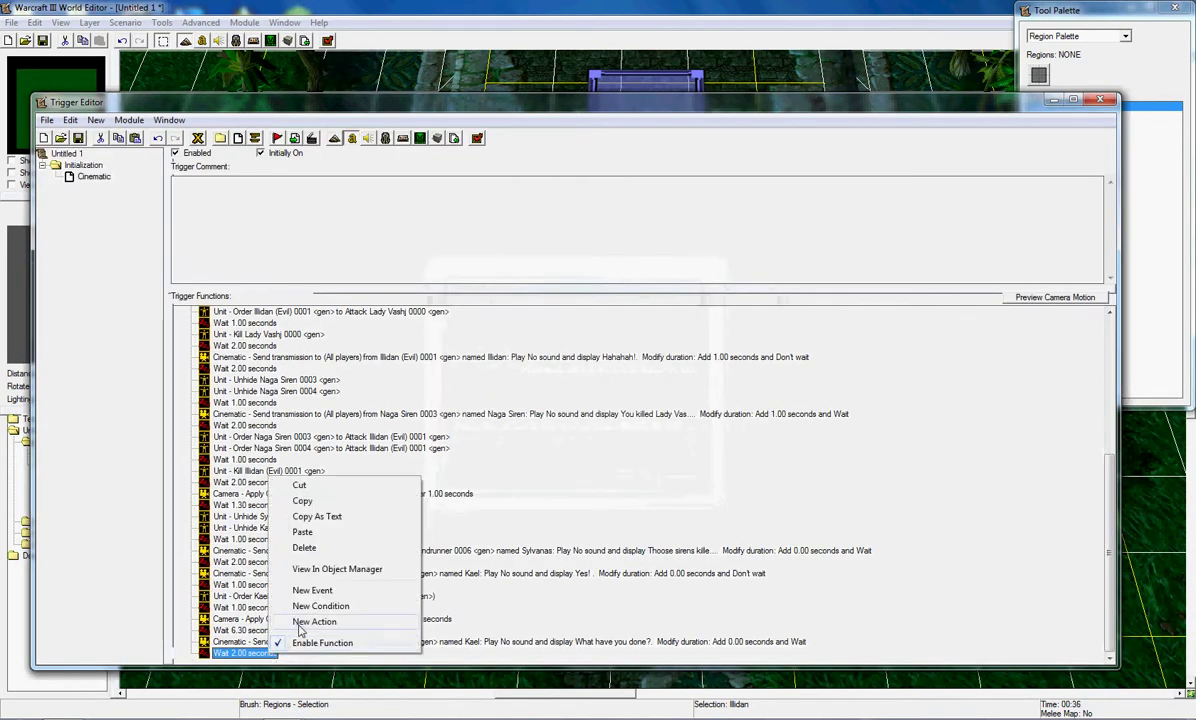
click(270, 615)
click(500, 317)
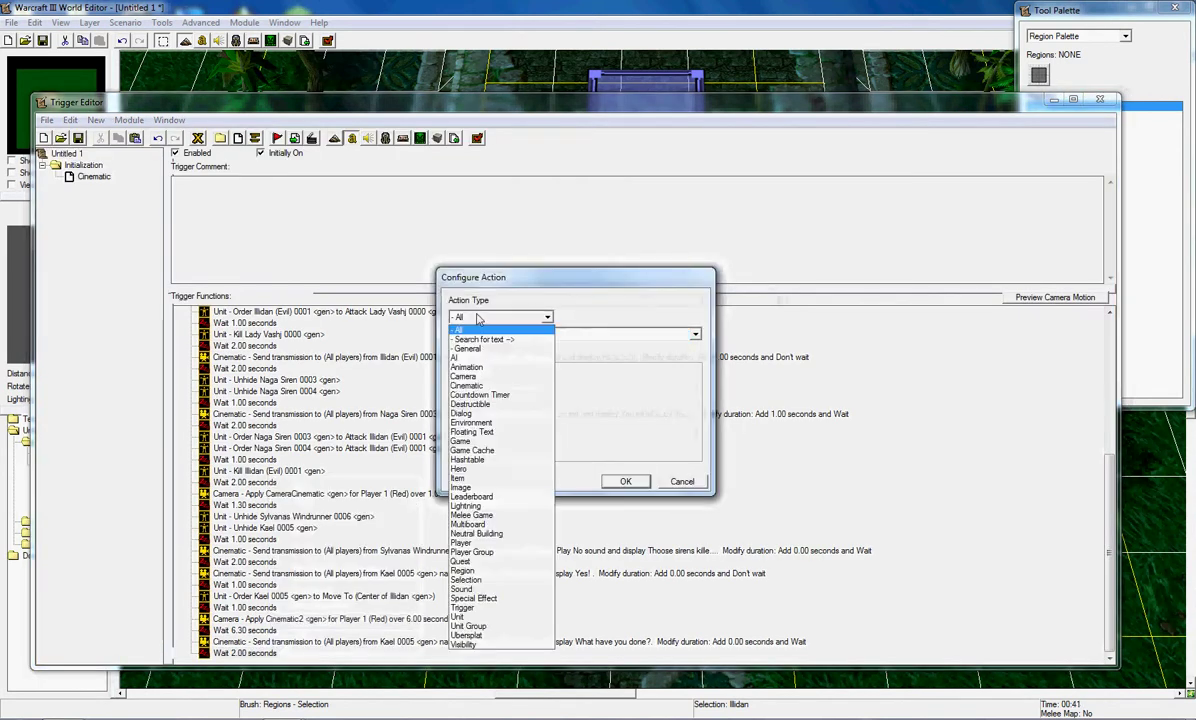
click(478, 598)
click(577, 374)
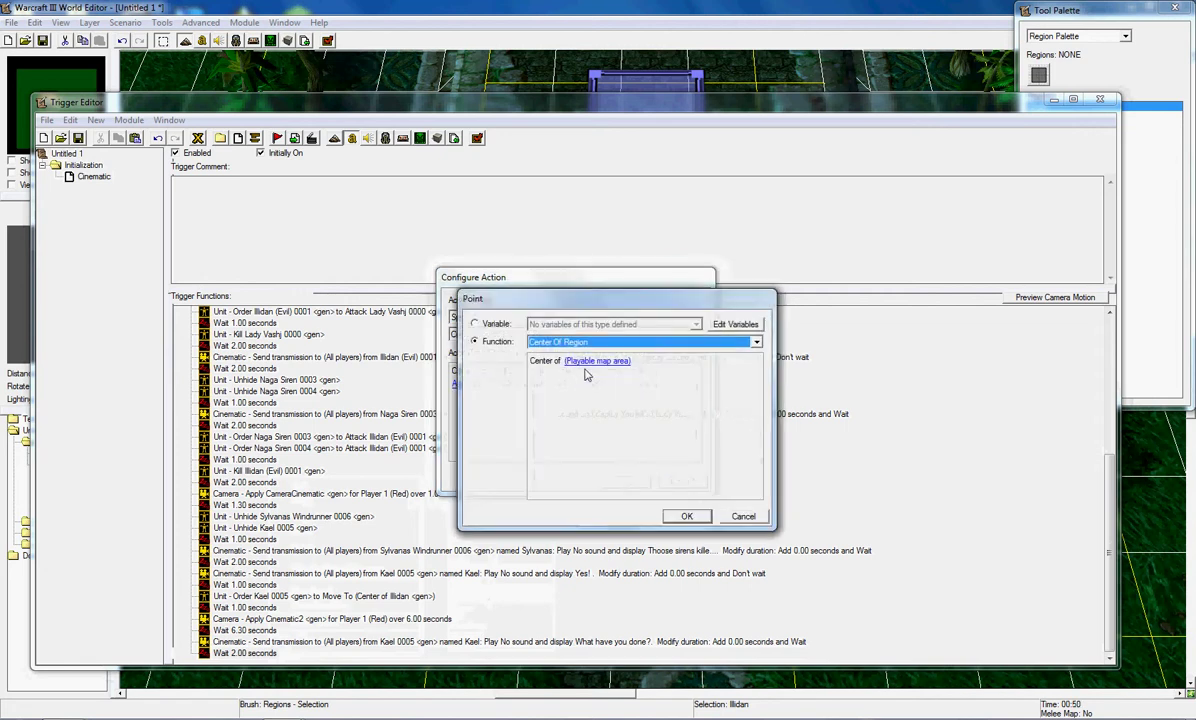
click(590, 361)
click(578, 366)
click(577, 374)
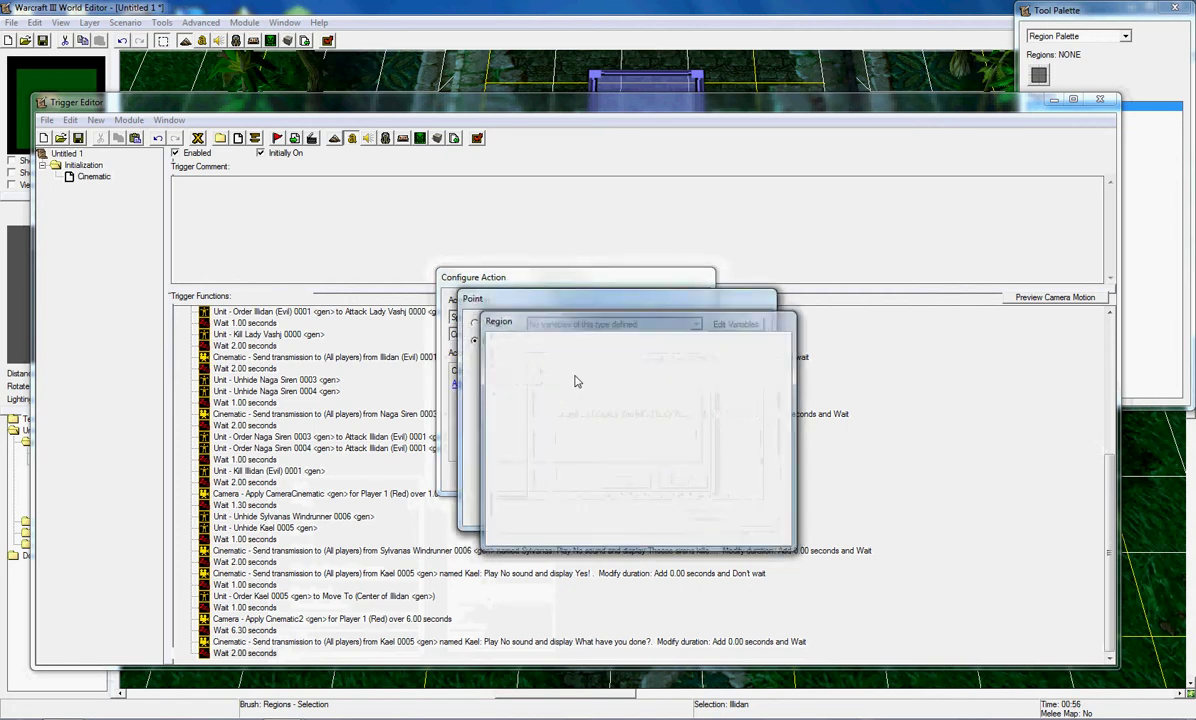
key(Return)
key(Return)
Set the new special effect's model to Mass Teleport <Area> (MassTeleportTo.mdl) and finish the action
click(573, 421)
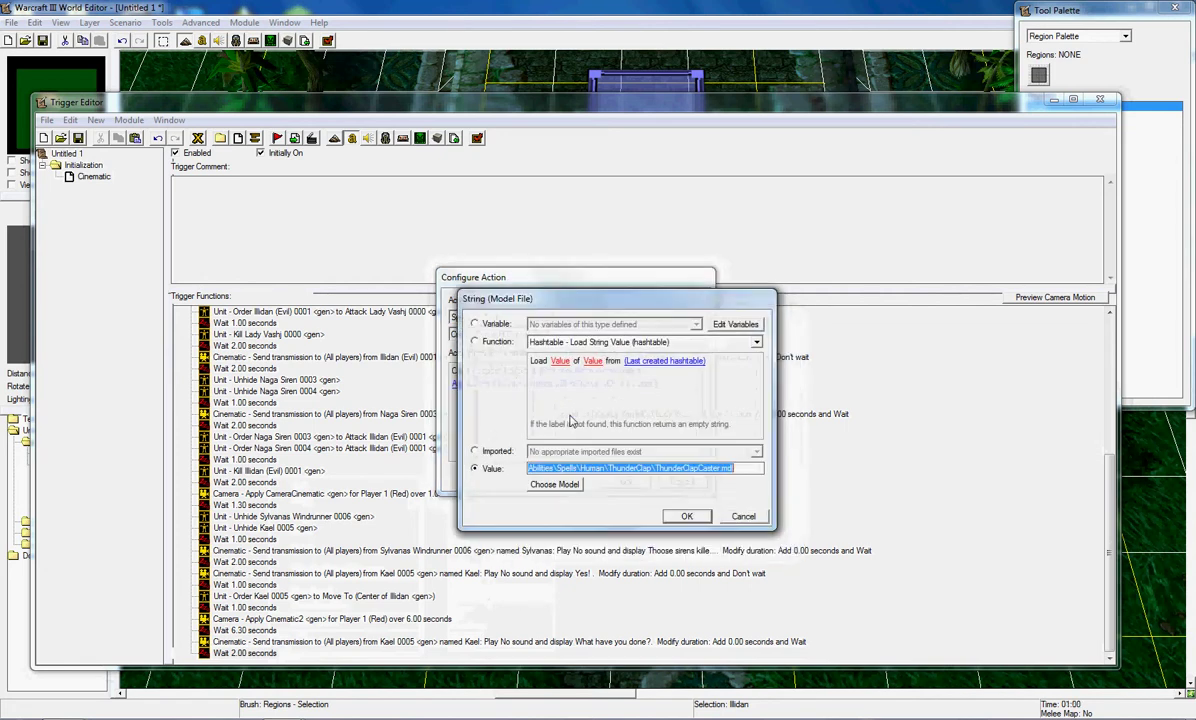
click(554, 484)
click(546, 416)
key(m)
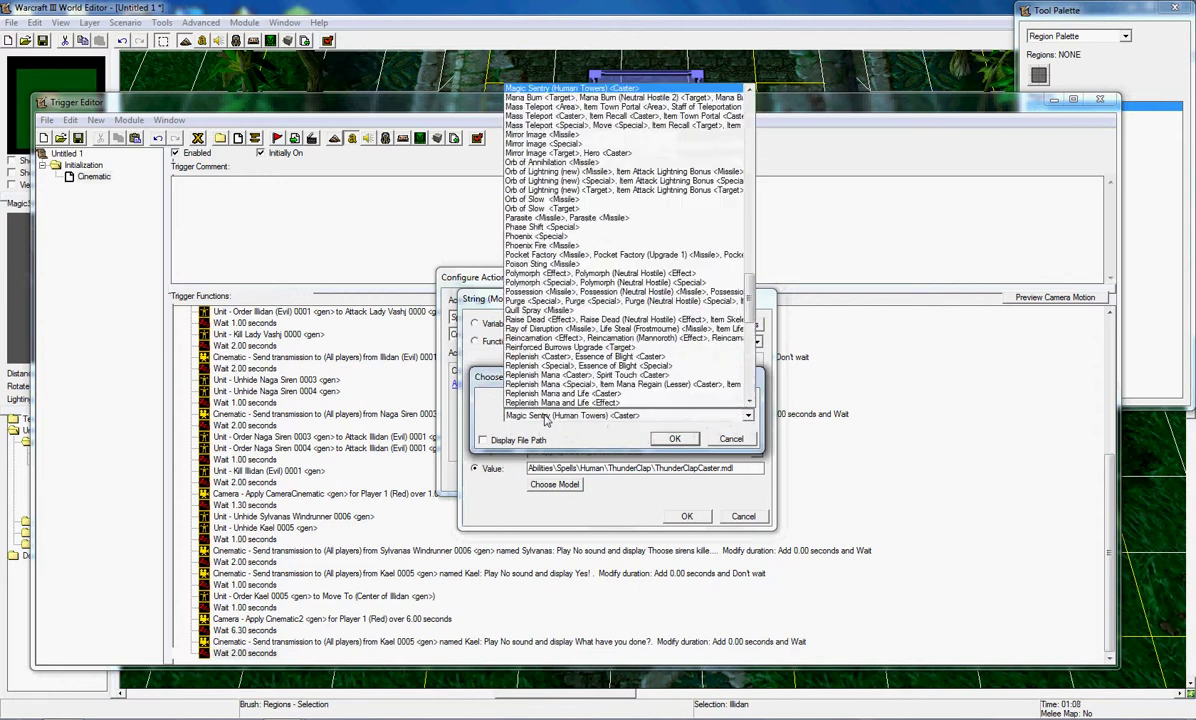
click(563, 108)
key(Return)
key(Return)
key(Return)
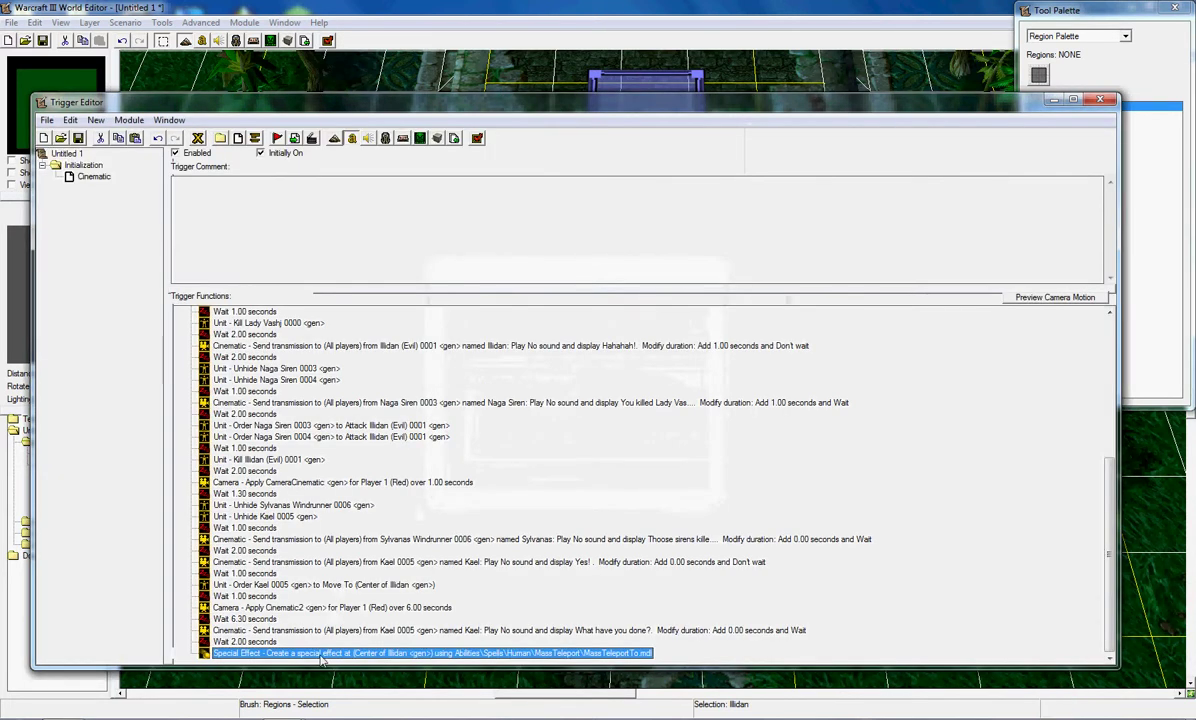
Add a Wait action of 1 second after the MassTeleportTo special effect
right_click(321, 658)
click(360, 627)
click(479, 371)
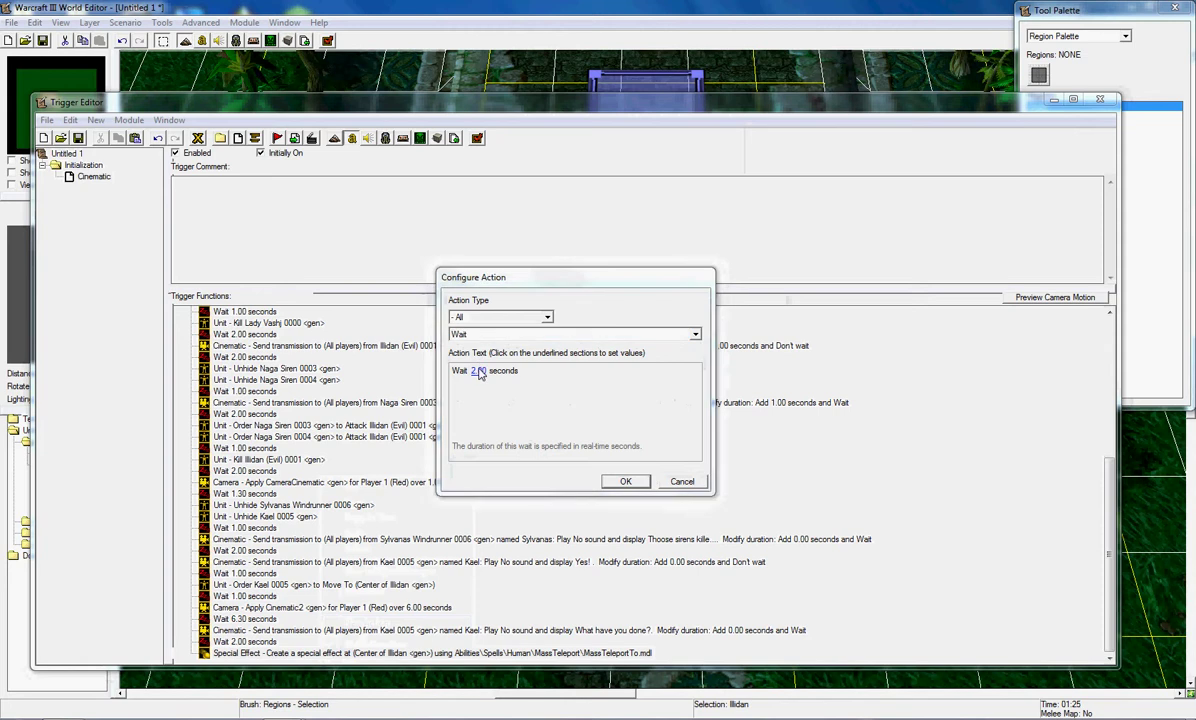
text(1)
key(Return)
key(Return)
Add a Special Effect action at the trigger's end that destroys the last created special effect
right_click(297, 652)
click(336, 620)
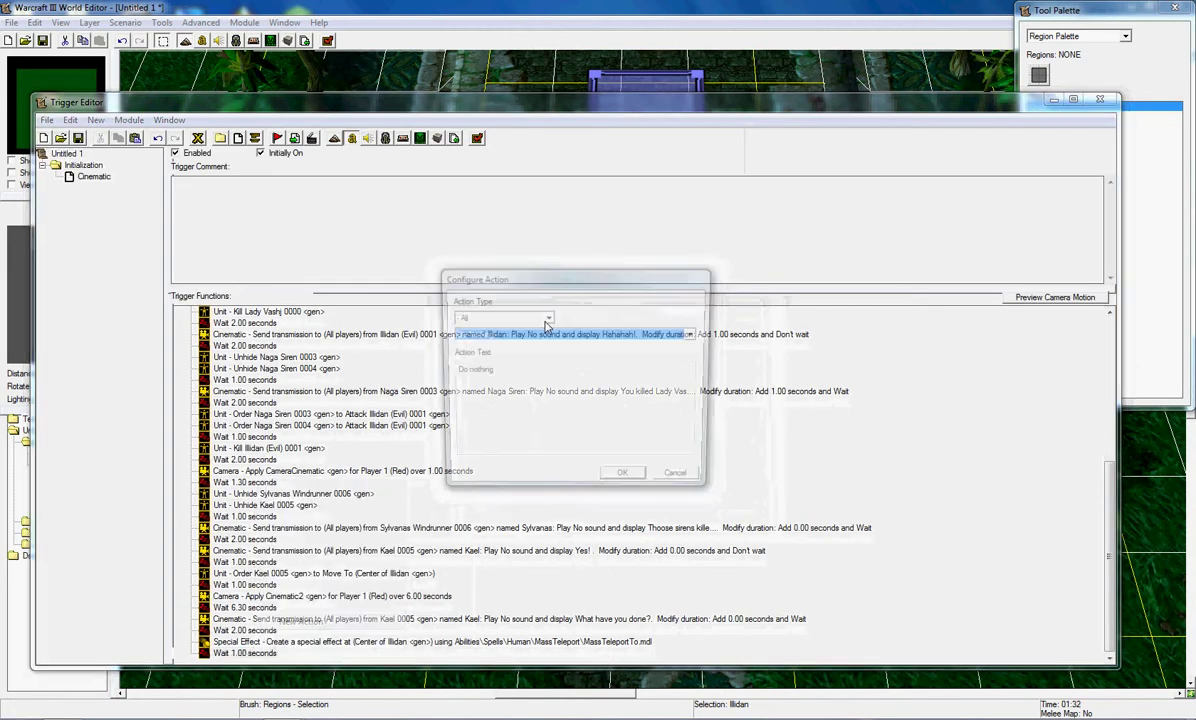
click(547, 318)
click(484, 591)
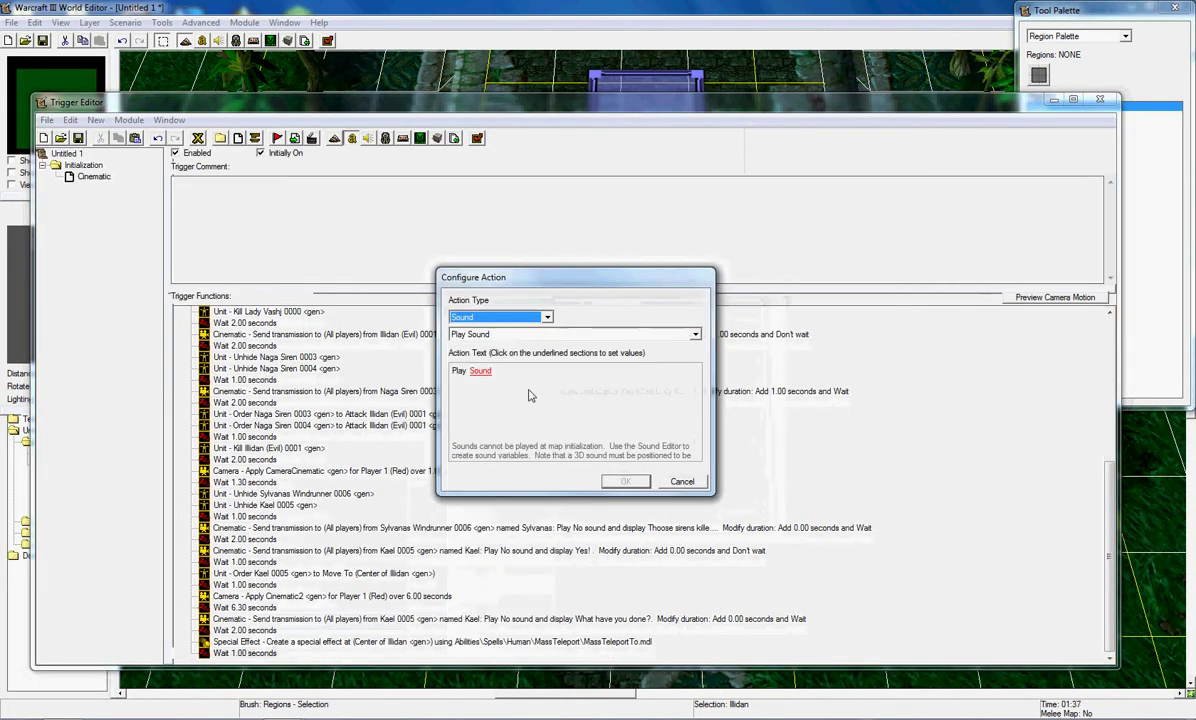
scroll(529, 393, down, 1)
click(506, 337)
click(505, 367)
key(Return)
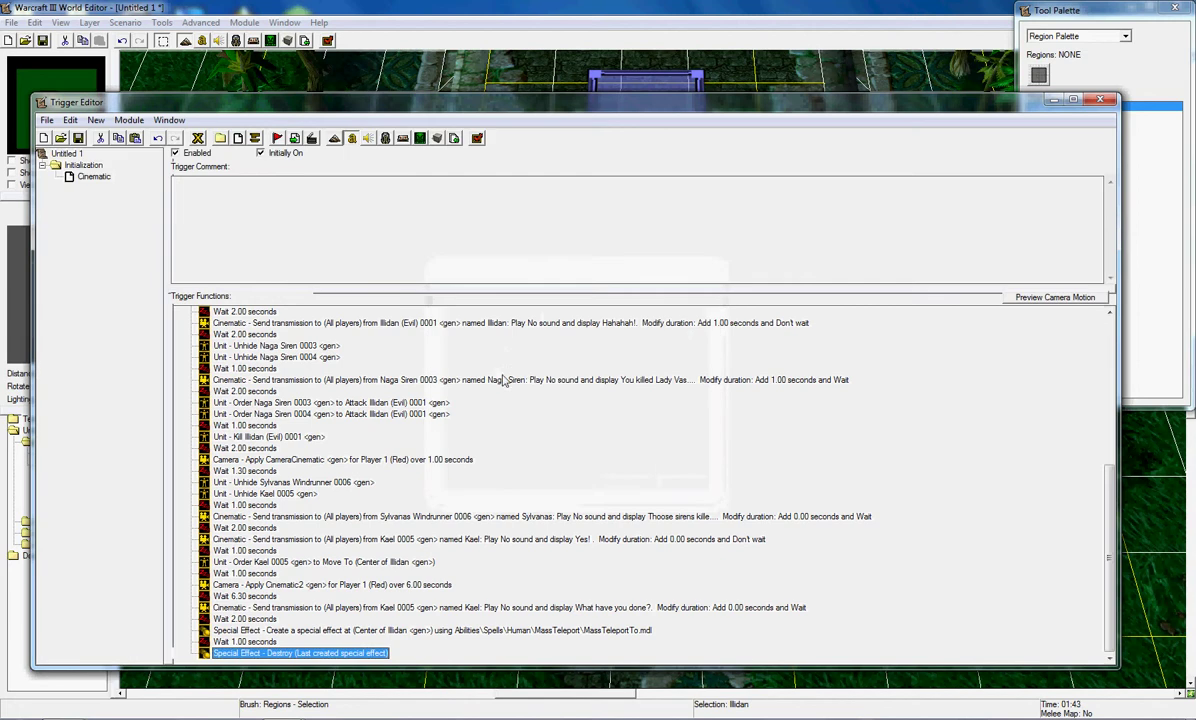
Place a copy of the special effect creation at the trigger's end and set its model to Mass Teleport <Caster> (MassTeleportCaster.mdl)
click(267, 655)
key(ctrl+v)
double_click(319, 654)
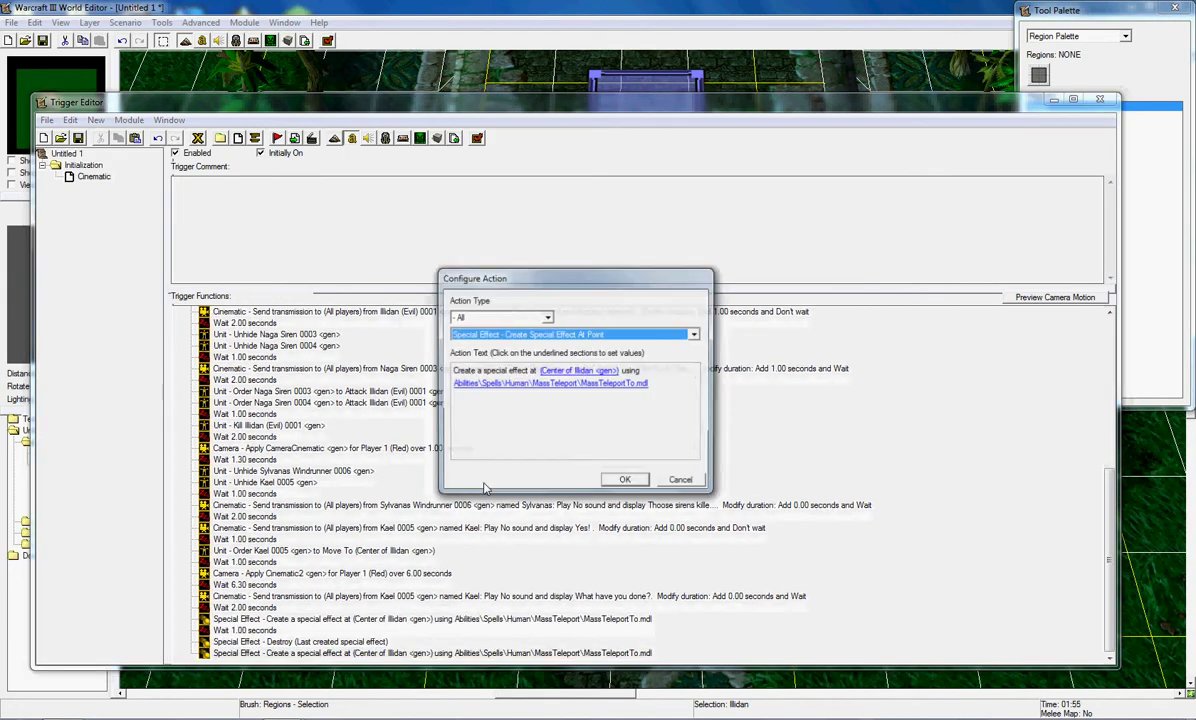
click(545, 388)
click(573, 467)
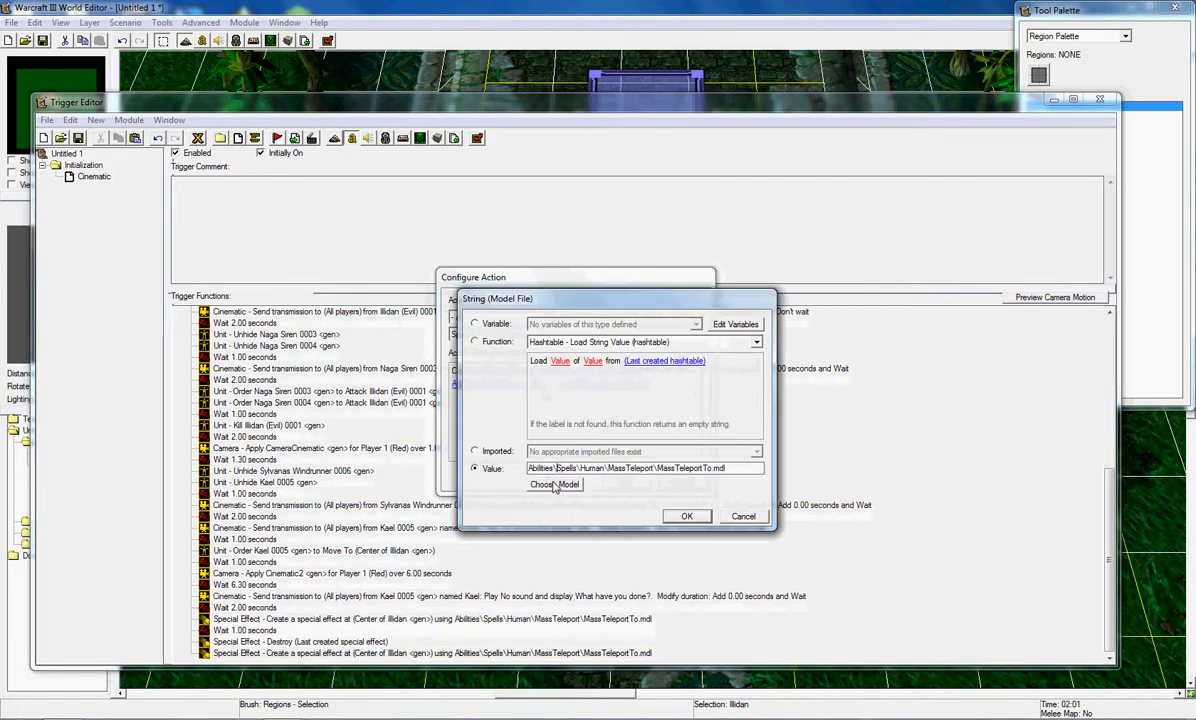
click(555, 484)
click(567, 416)
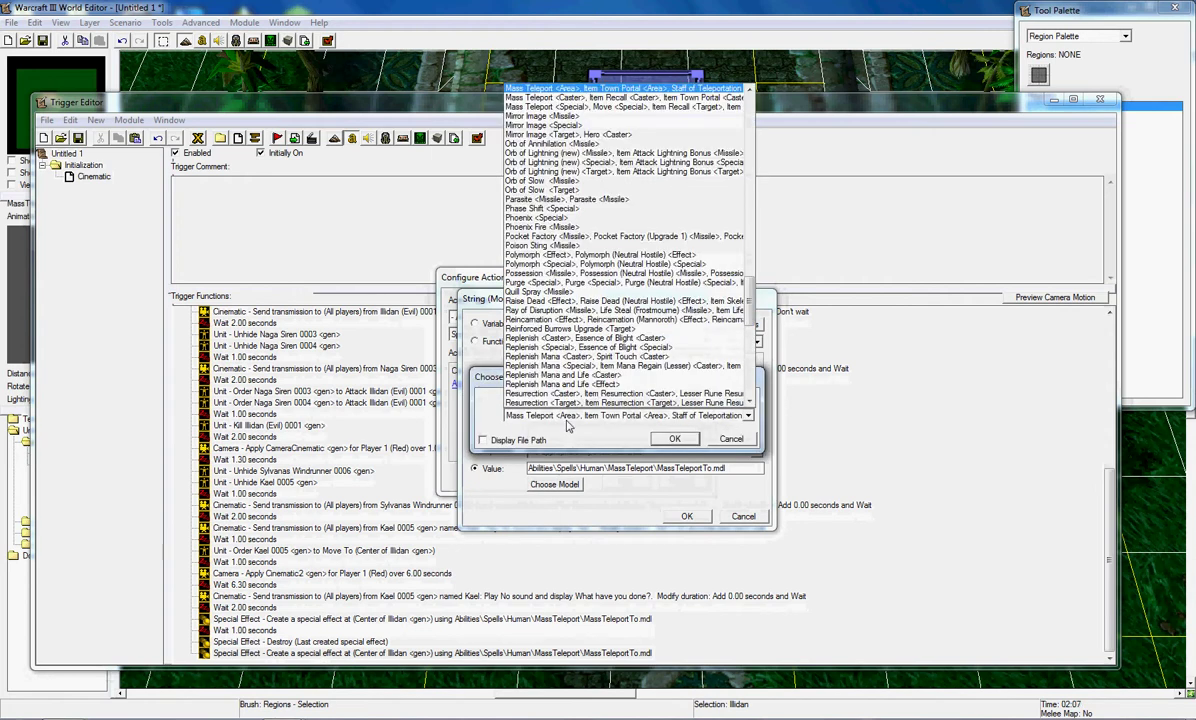
key(Down)
key(Return)
key(Return)
key(Return)
key(Return)
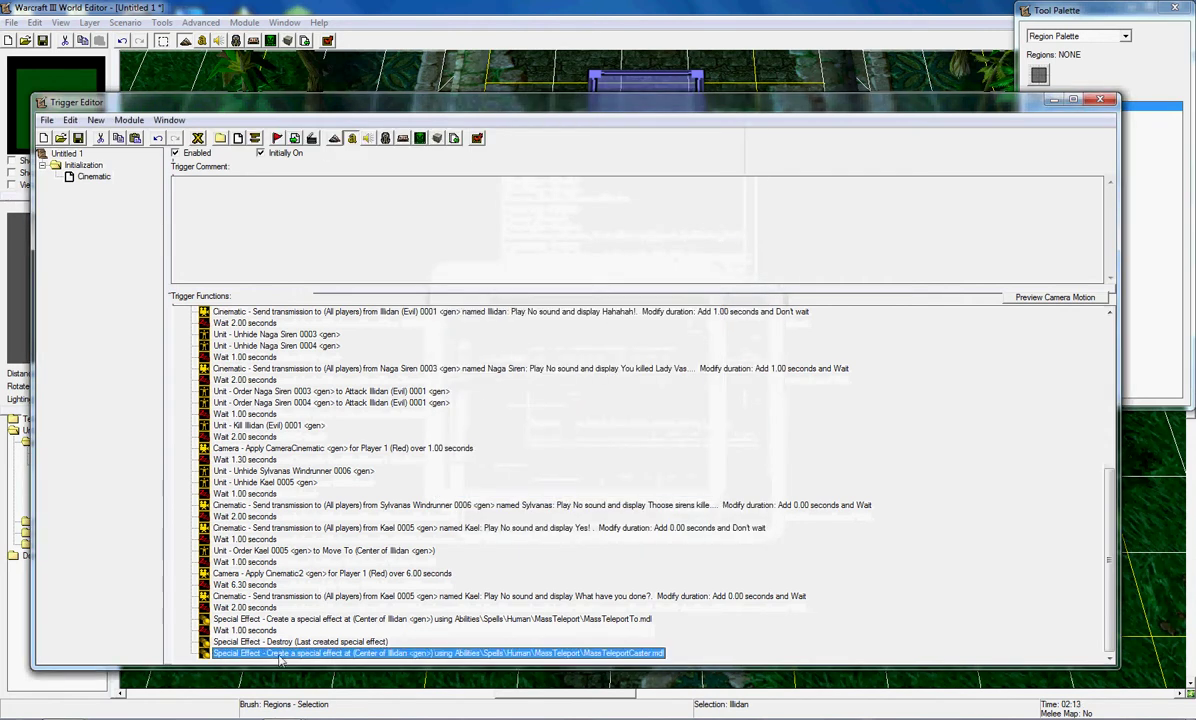
Add a Wait action of 1 second after the MassTeleportCaster special effect
right_click(280, 656)
click(325, 625)
click(481, 371)
text(1)
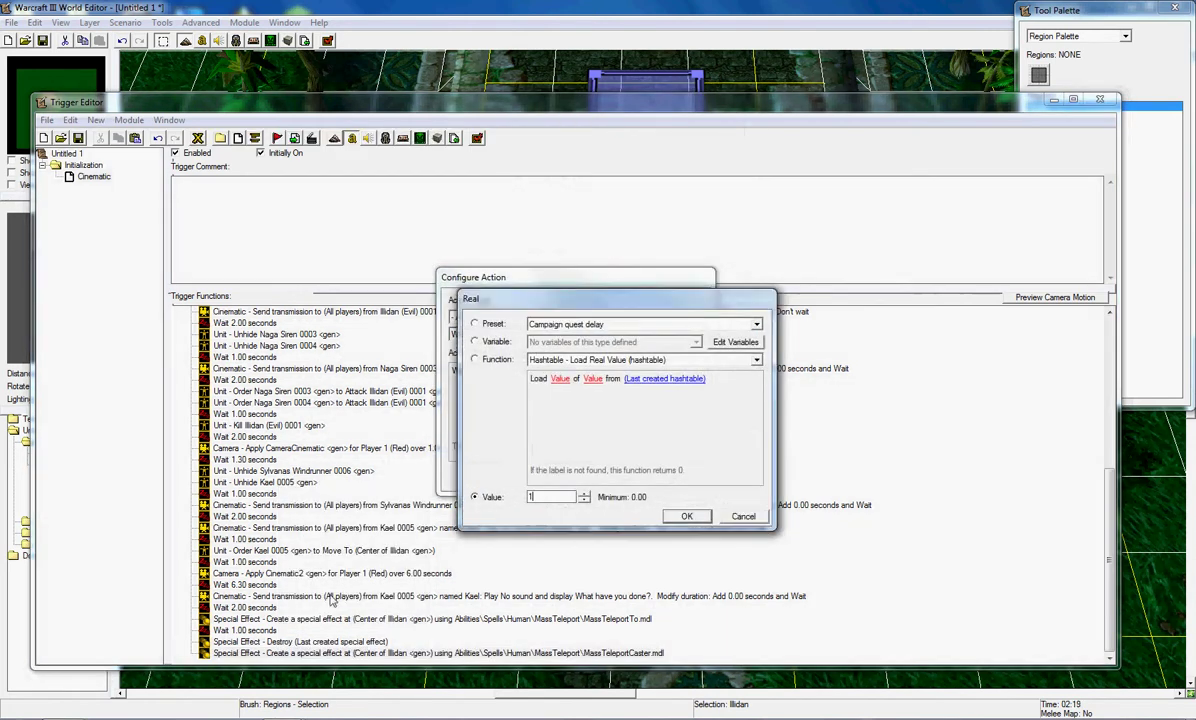
key(Return)
key(Return)
Add a Unit Remove action at the trigger's end that removes Kael 0005 from the game
right_click(258, 651)
click(301, 622)
click(513, 318)
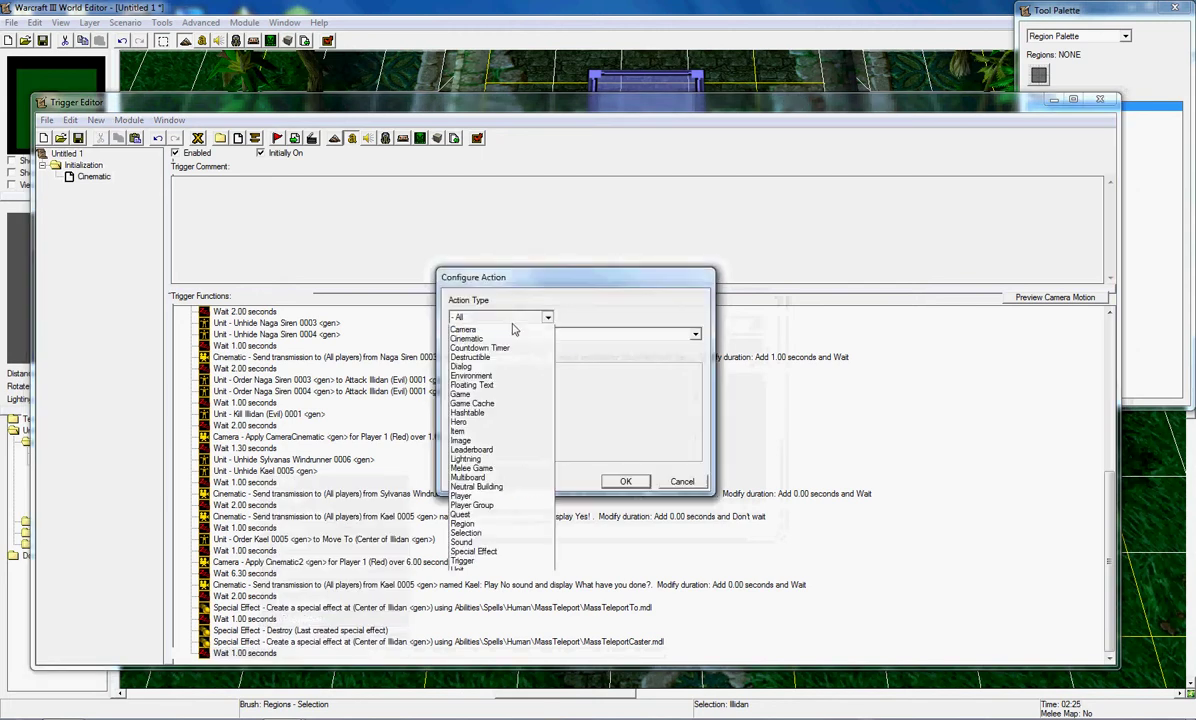
click(507, 617)
click(502, 336)
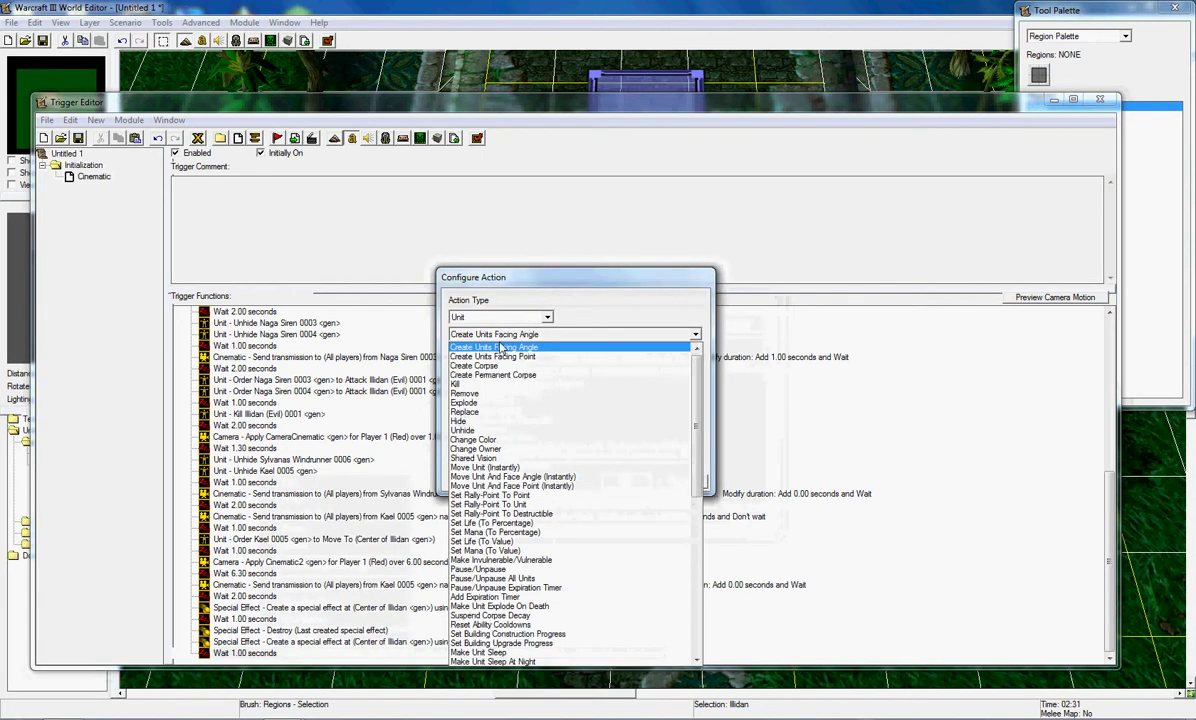
click(485, 396)
click(510, 373)
click(560, 342)
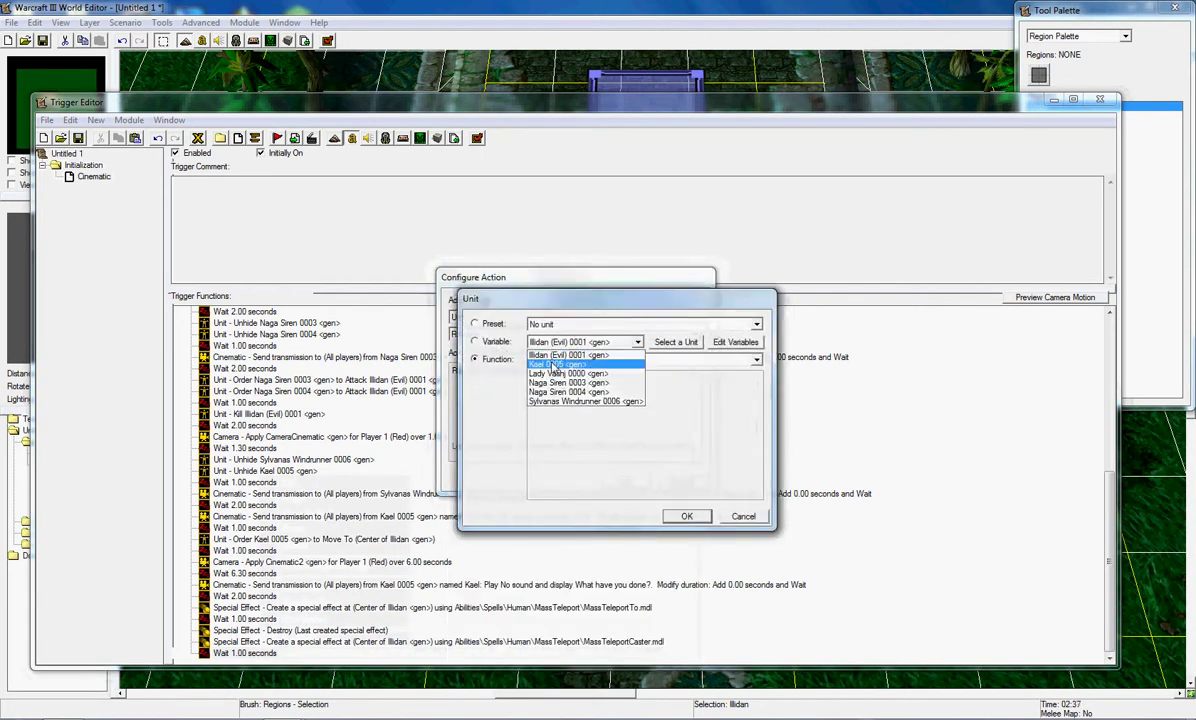
click(548, 362)
key(Return)
key(Return)
right_click(290, 656)
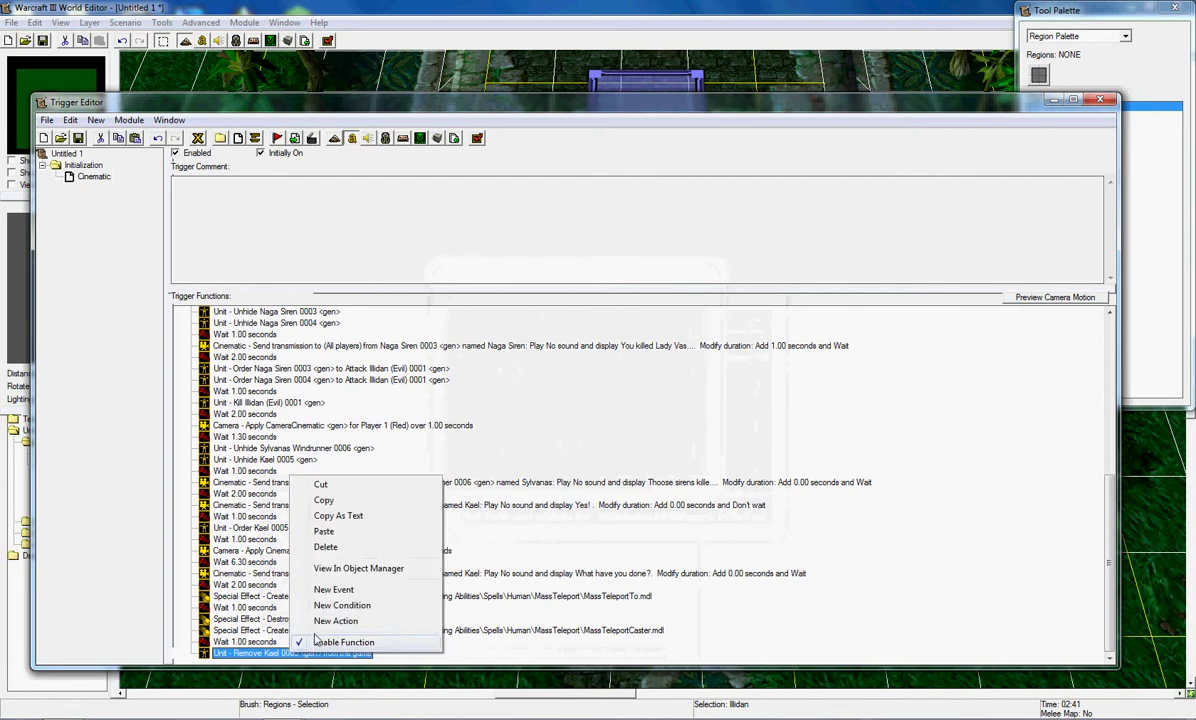
click(350, 620)
click(690, 484)
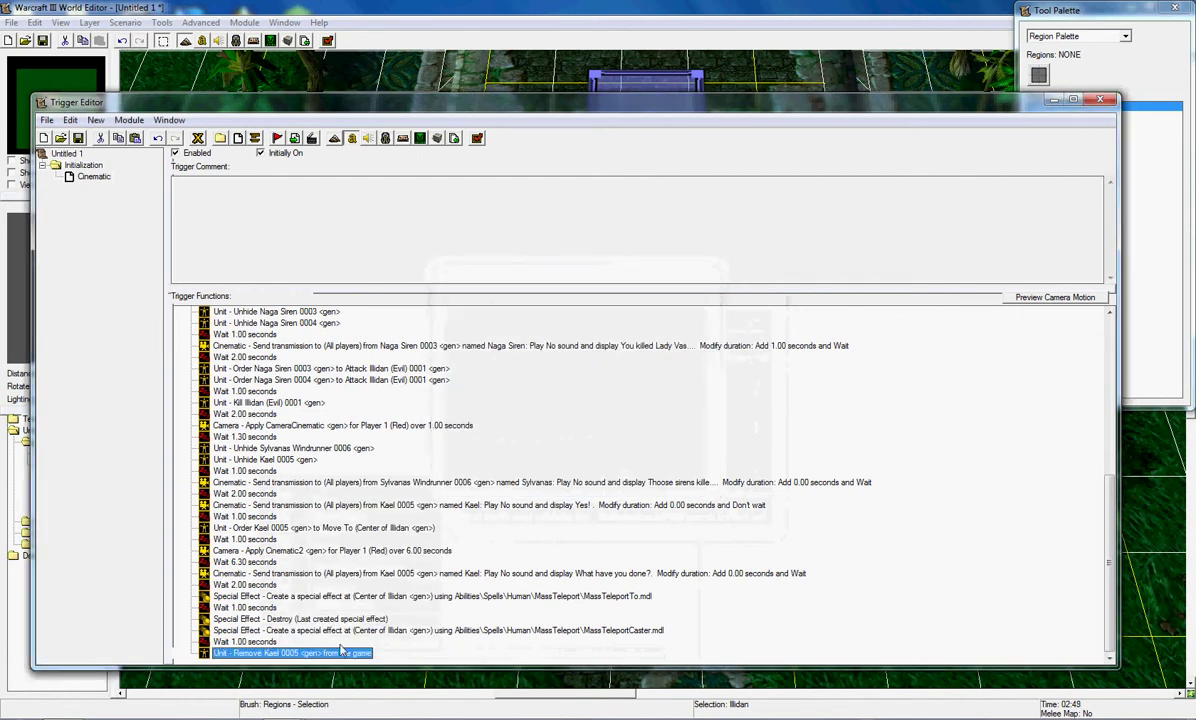
Place copies of the special effect destroy and create actions at the trigger's end, setting the created effect's model to MassTeleportTarget.mdl
click(322, 619)
drag(279, 666, 320, 661)
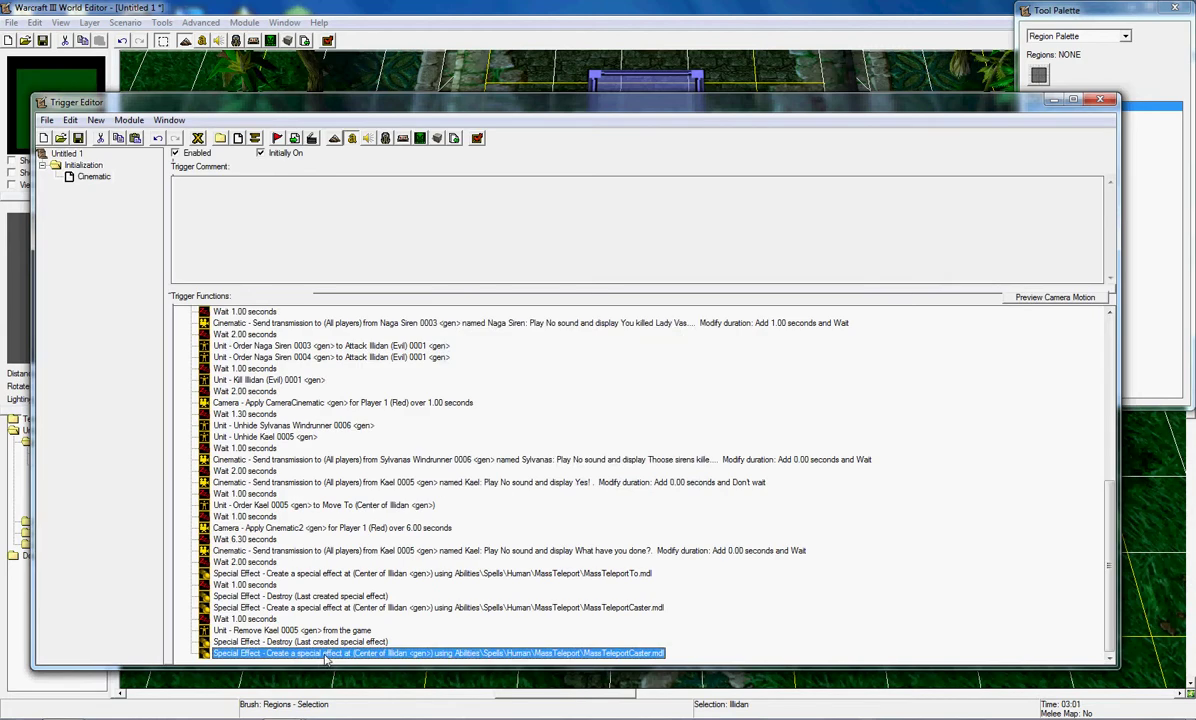
double_click(325, 654)
click(505, 383)
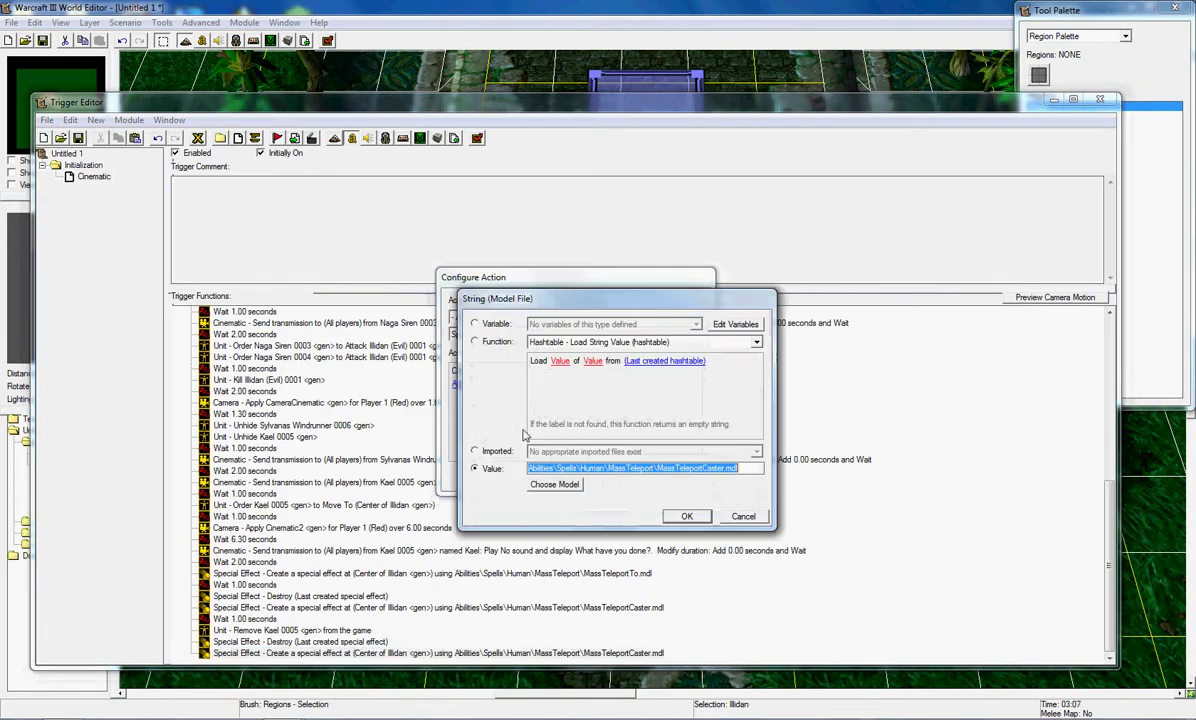
click(554, 484)
click(578, 417)
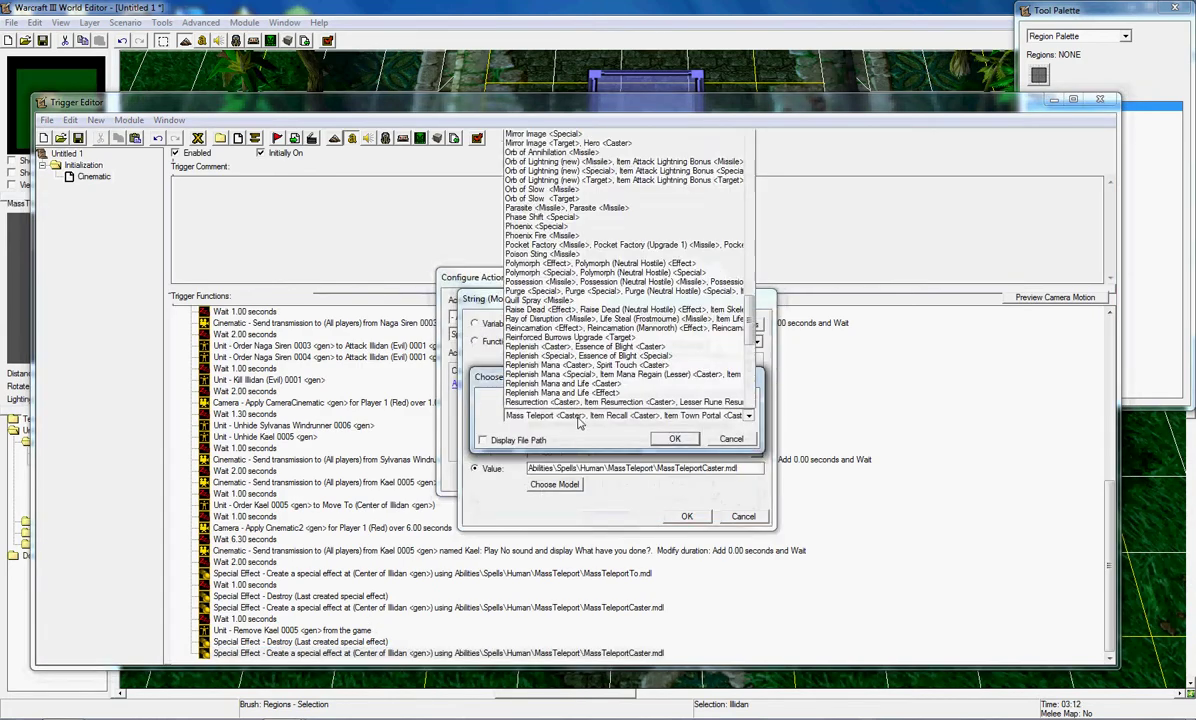
key(Down)
key(Return)
key(Return)
key(Return)
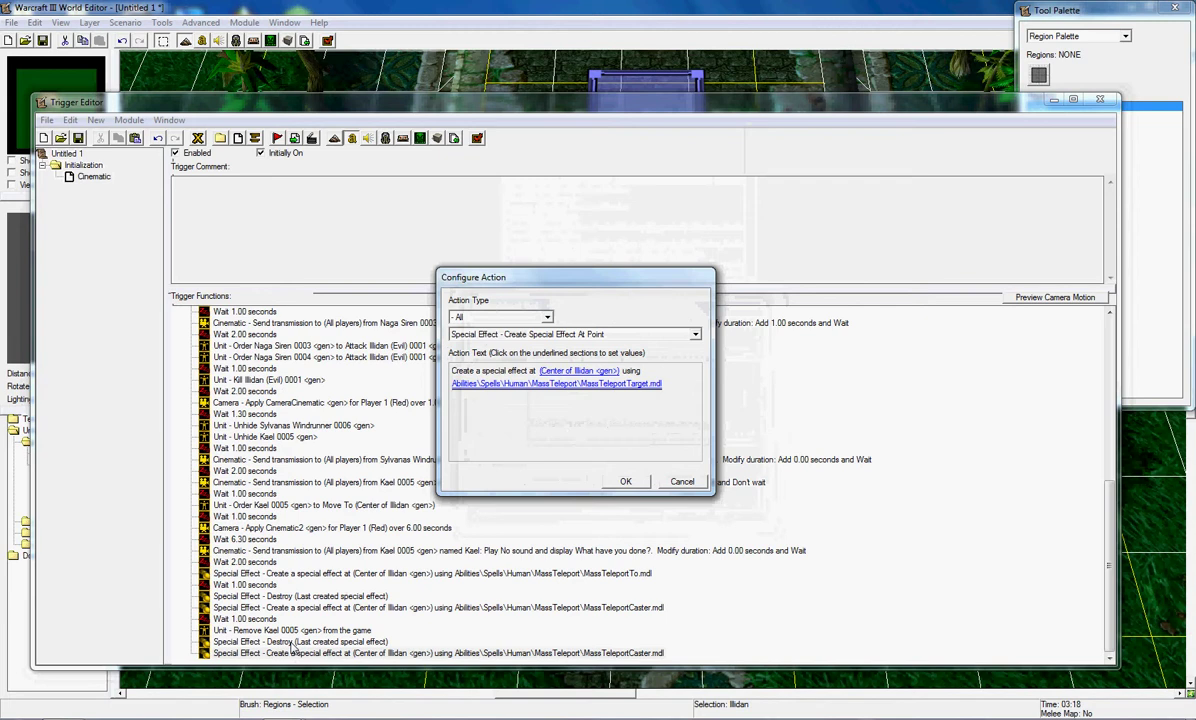
key(Return)
Add a Wait action of 1 second after the MassTeleportTarget special effect
right_click(321, 655)
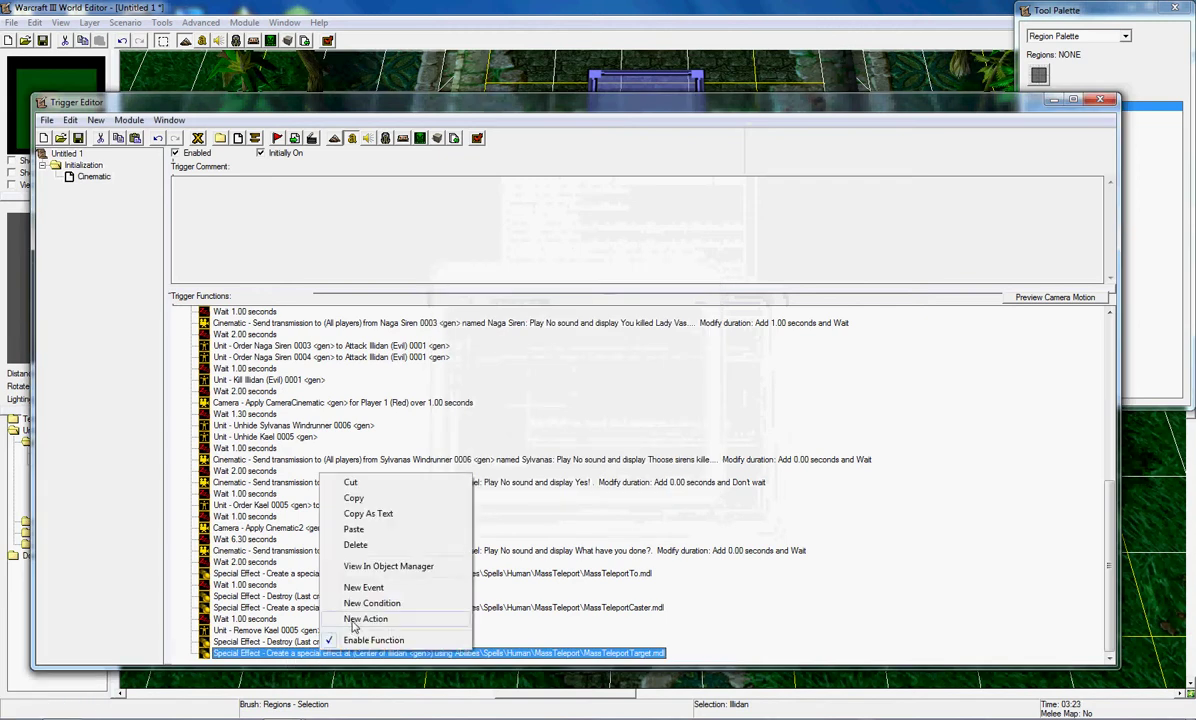
click(353, 621)
click(476, 372)
text(1)
key(Return)
key(Return)
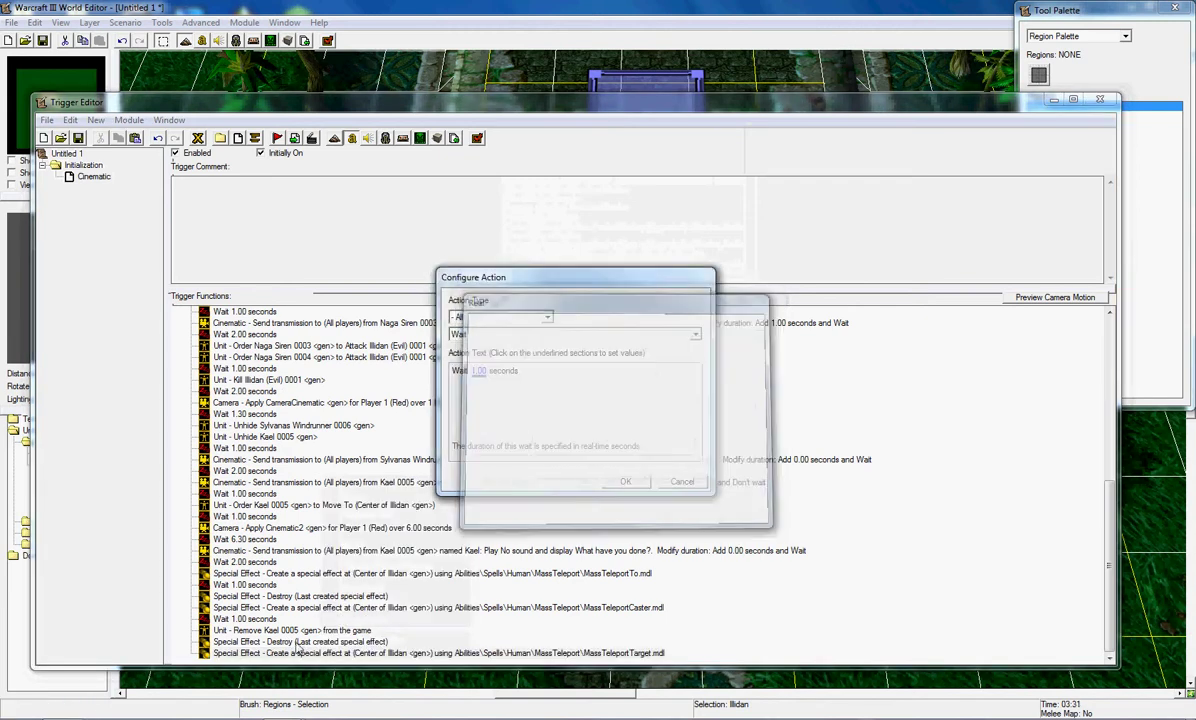
Place a copy of the Destroy (Last created special effect) action at the trigger's end
click(268, 631)
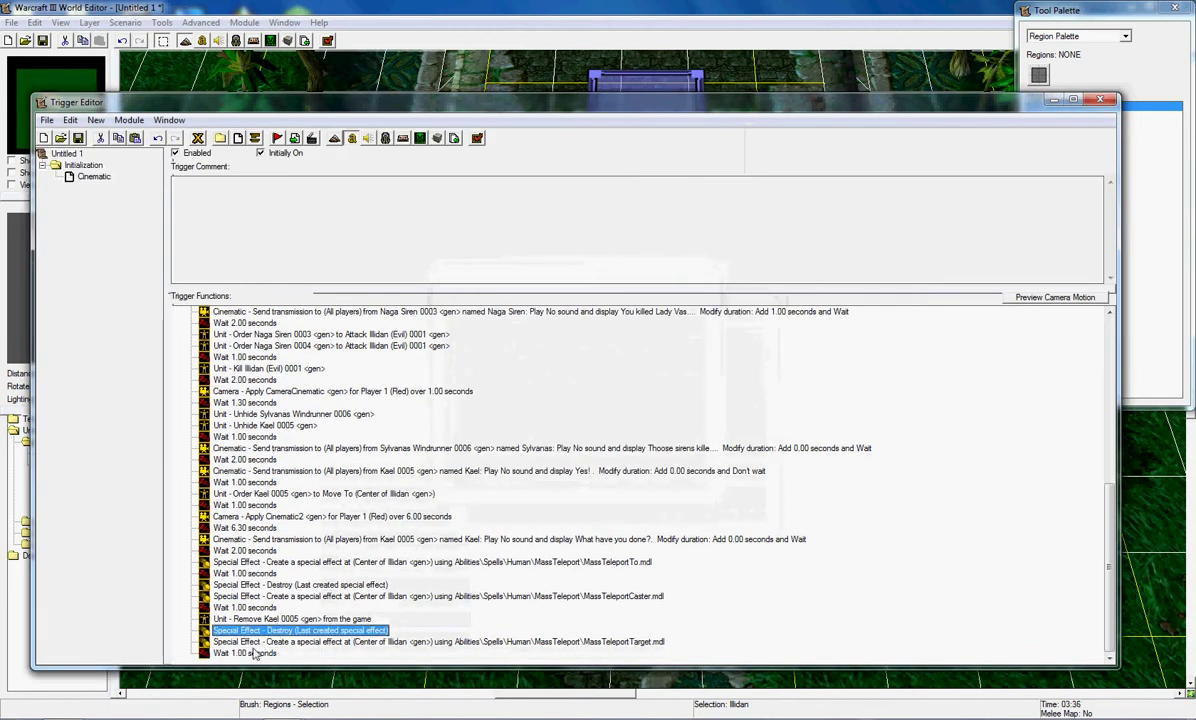
key(ctrl+c)
click(255, 653)
key(ctrl+v)
Start a Unit Issue Order Targeting A Point action at the trigger's end with Sylvanas Windrunner 0006 as the ordered unit
right_click(274, 655)
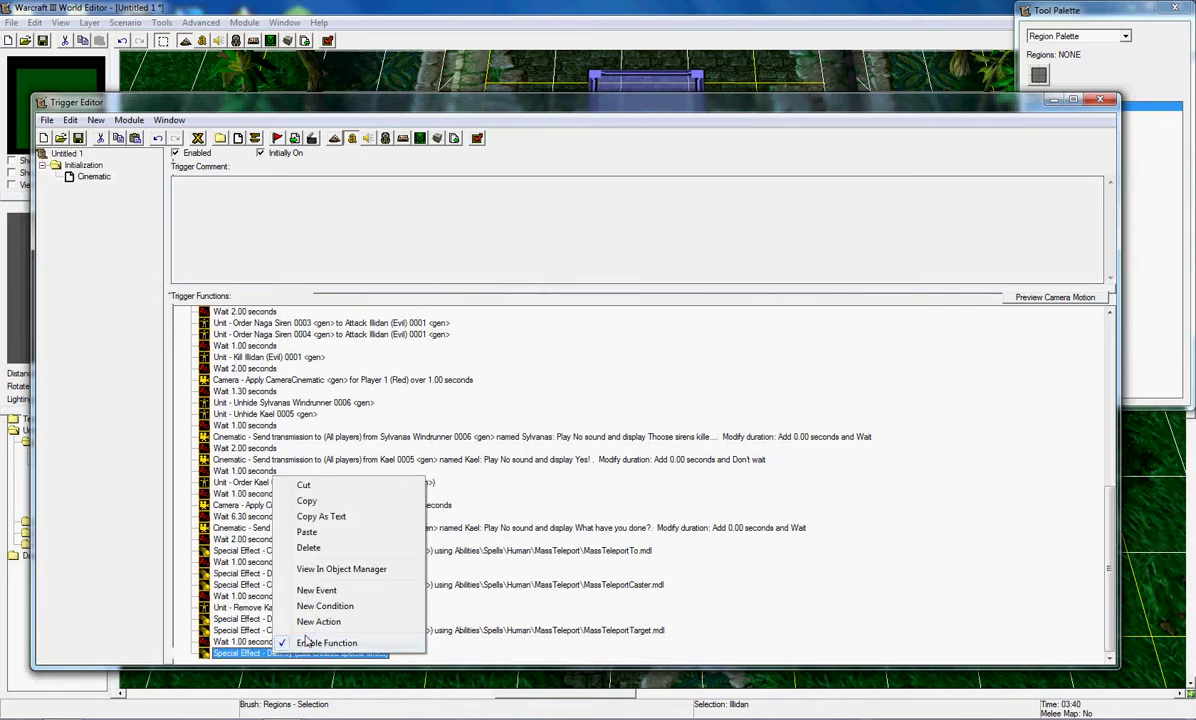
click(318, 621)
click(500, 317)
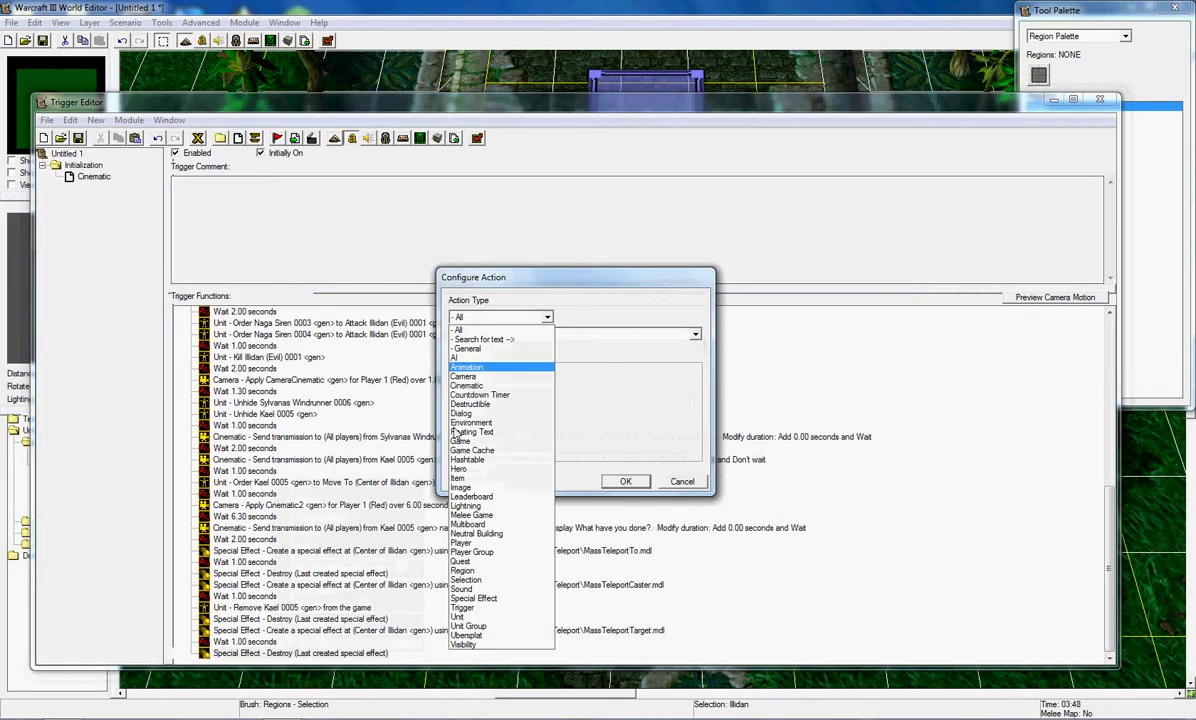
click(457, 617)
click(560, 334)
scroll(548, 545, down, 10)
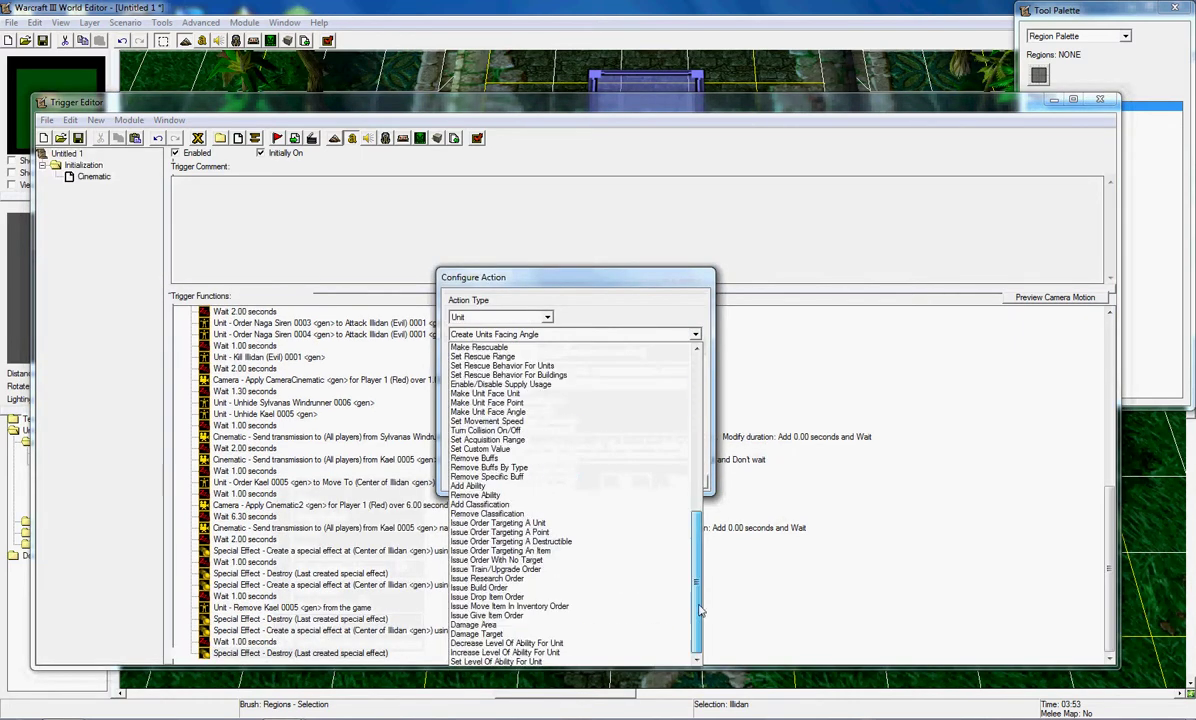
click(510, 532)
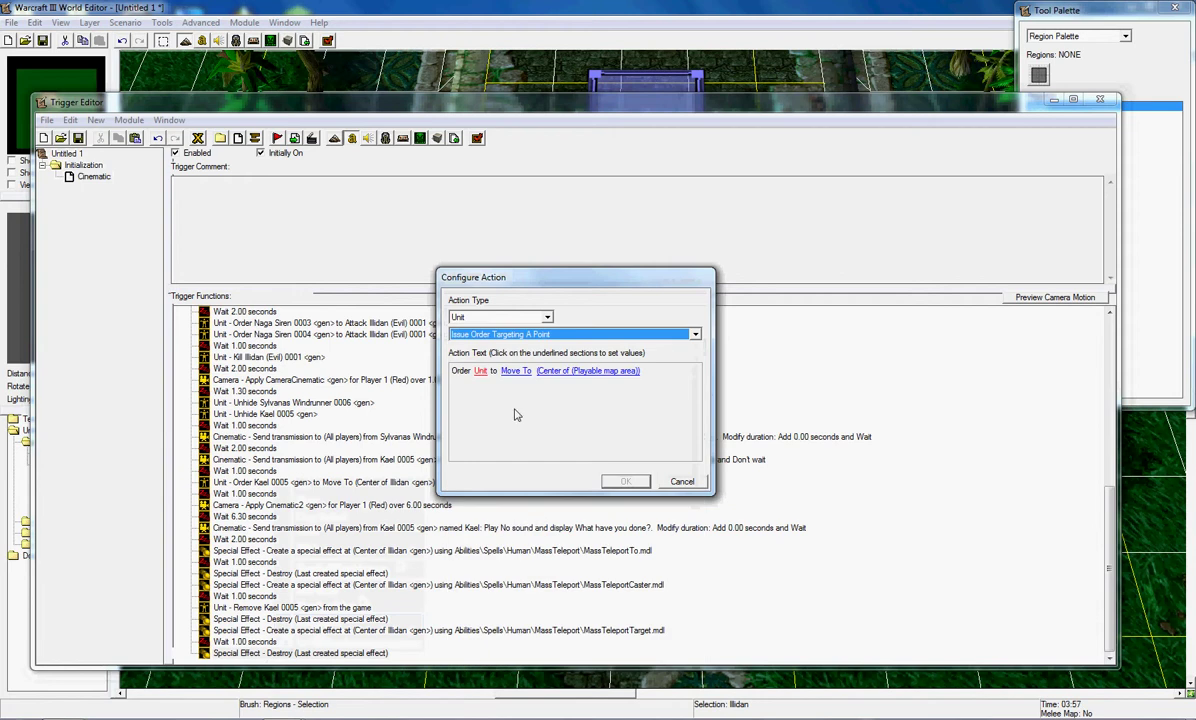
click(481, 371)
click(600, 342)
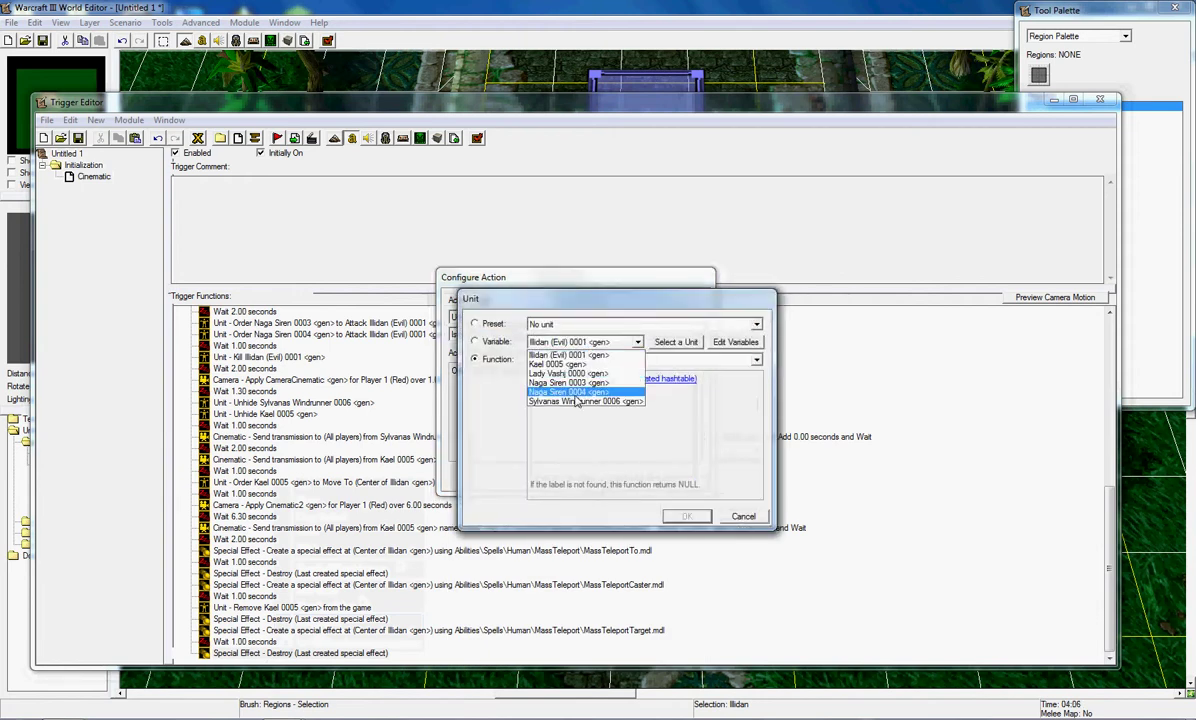
click(570, 440)
key(Return)
Set the order's target point to the center of the Illidan region and add the action
click(612, 371)
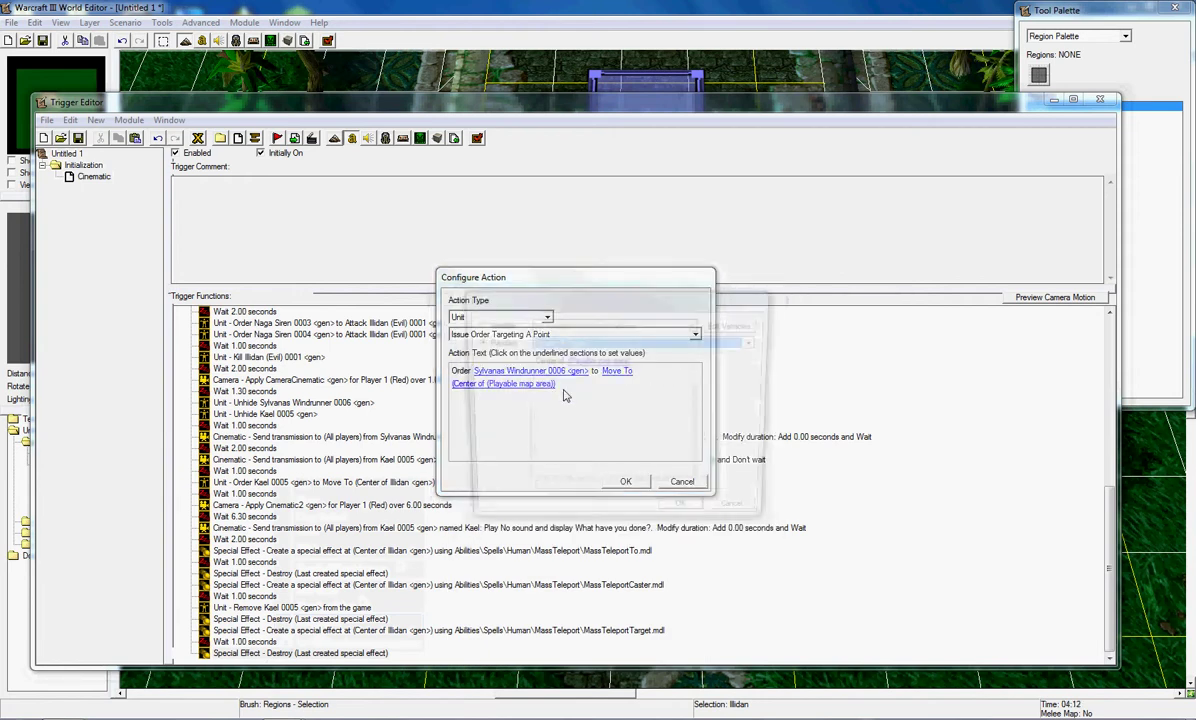
click(600, 361)
click(593, 363)
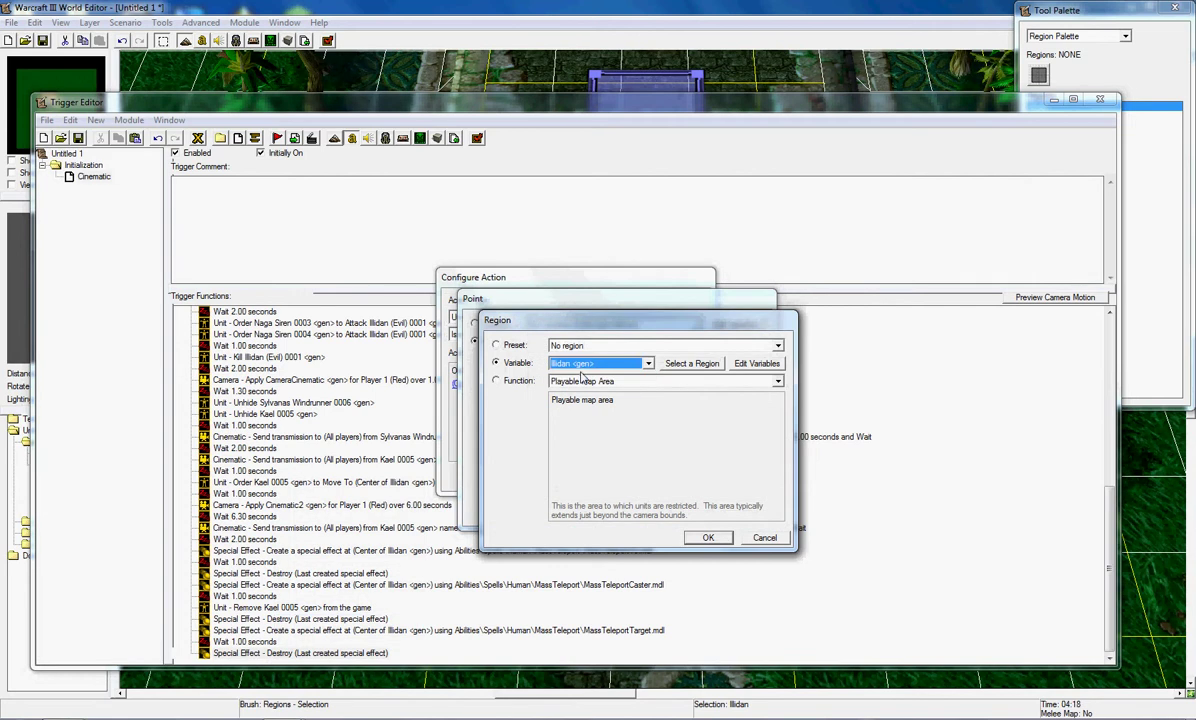
key(Return)
key(Return)
key(Return)
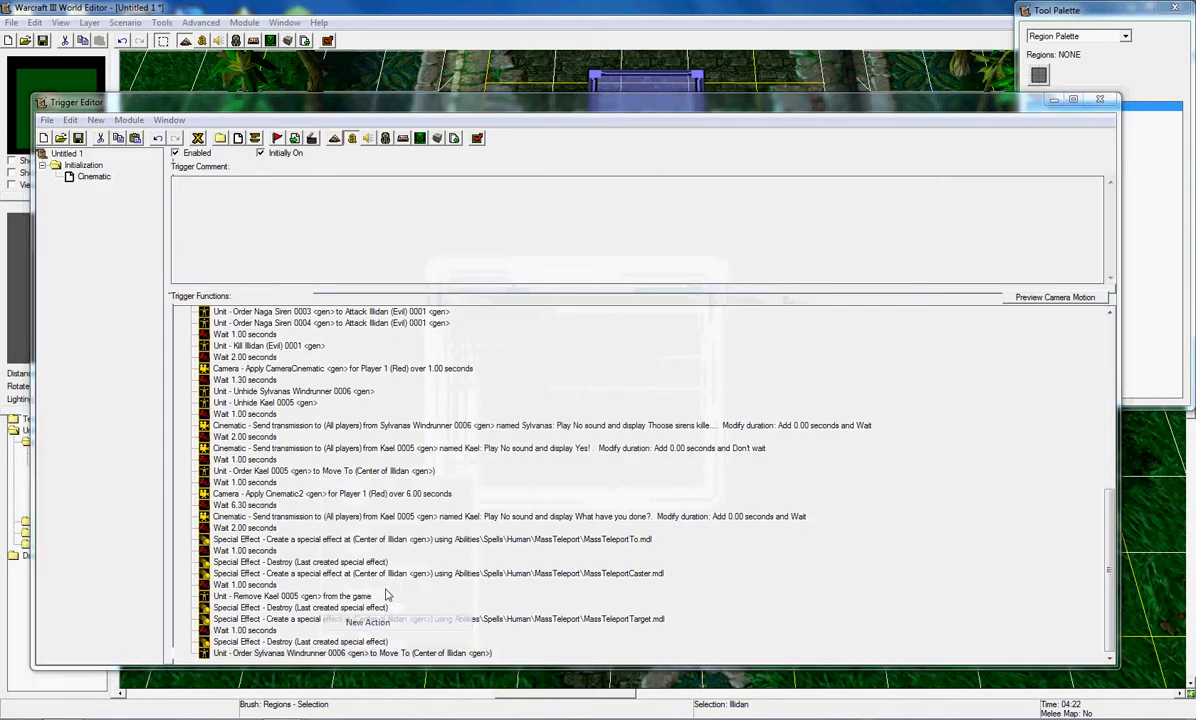
Add a Wait action of 4 seconds after Sylvanas's move order
click(478, 370)
text(4)
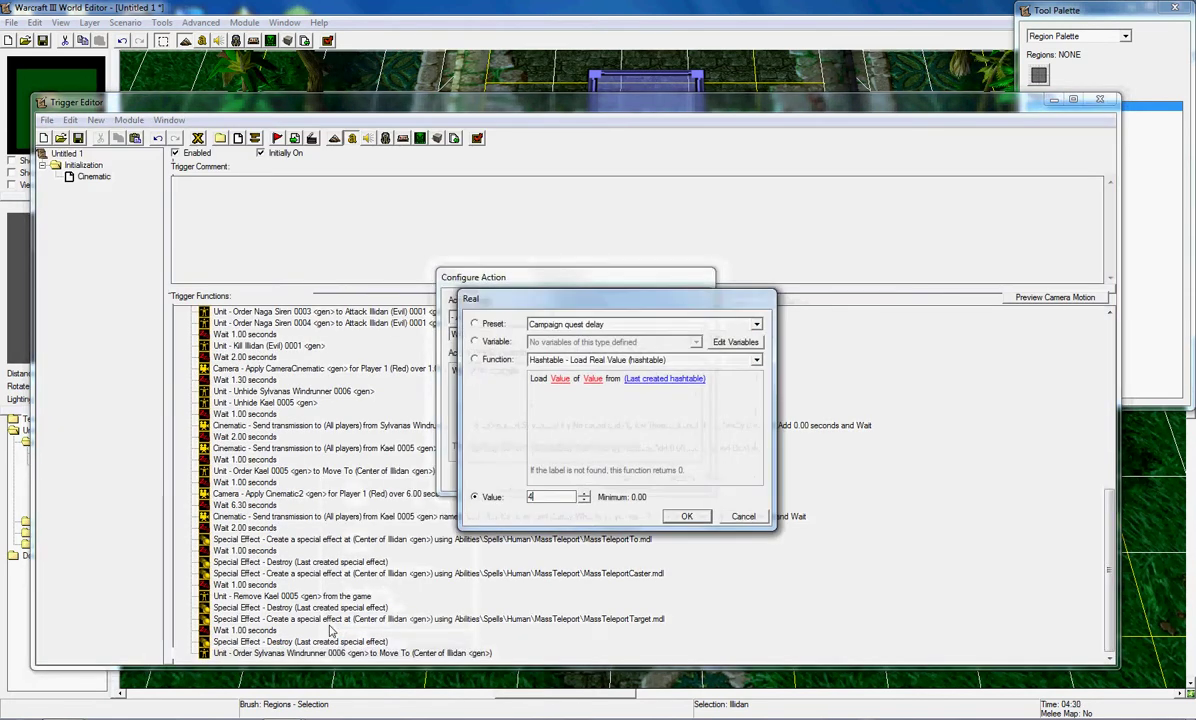
key(Return)
key(Return)
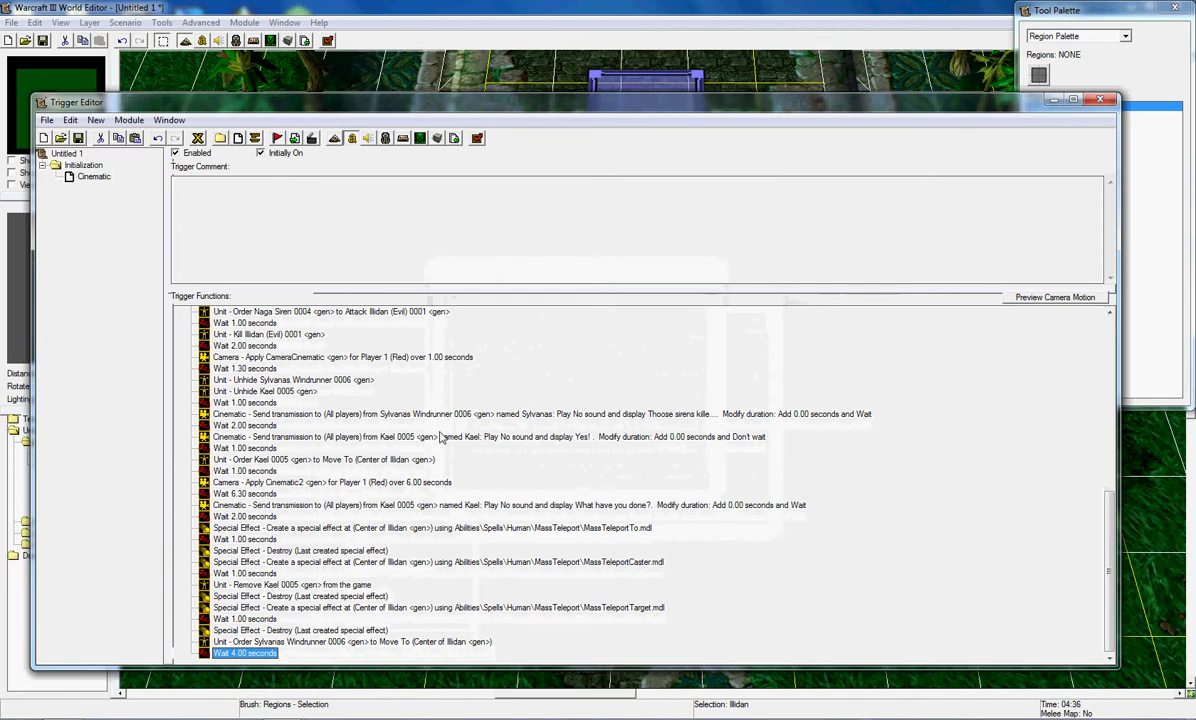
Place a copy of Sylvanas's cinematic transmission at the trigger's end
click(415, 413)
click(268, 652)
key(ctrl+v)
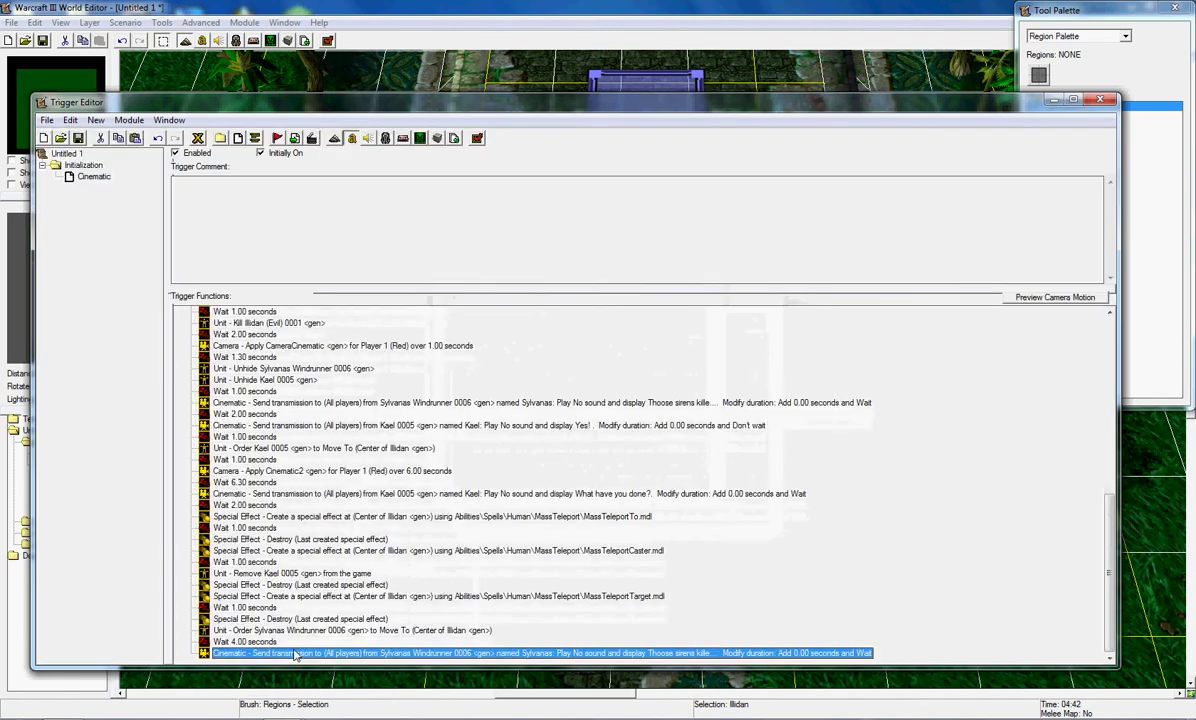
Set the copied Sylvanas transmission's text to "He left me? Ha? He will see!" and its wait option to Don't wait
double_click(268, 652)
click(608, 396)
click(687, 516)
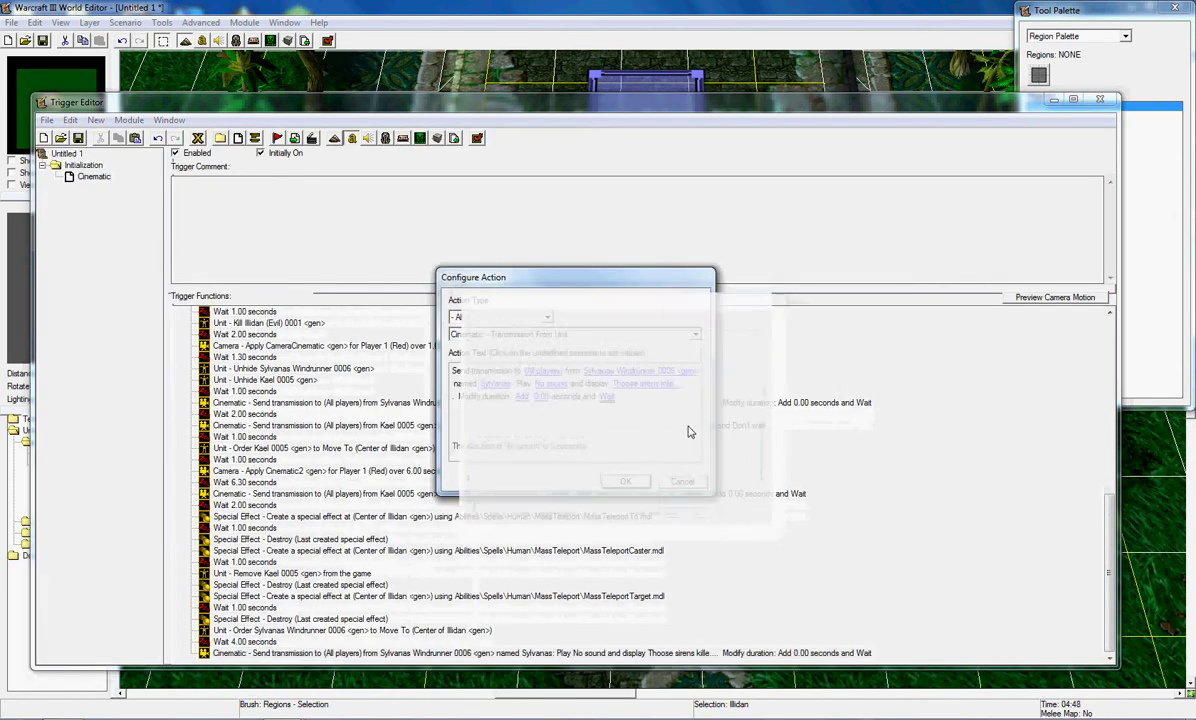
click(643, 383)
text(He left me? Ha? He will see!)
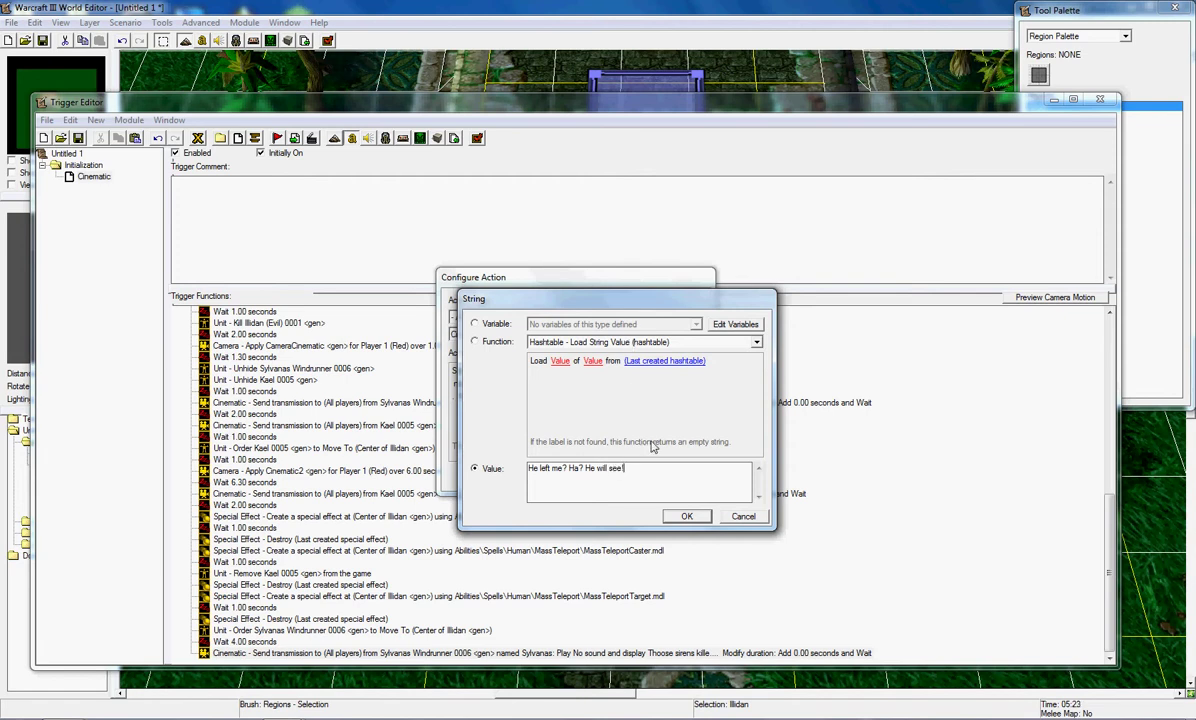
click(684, 516)
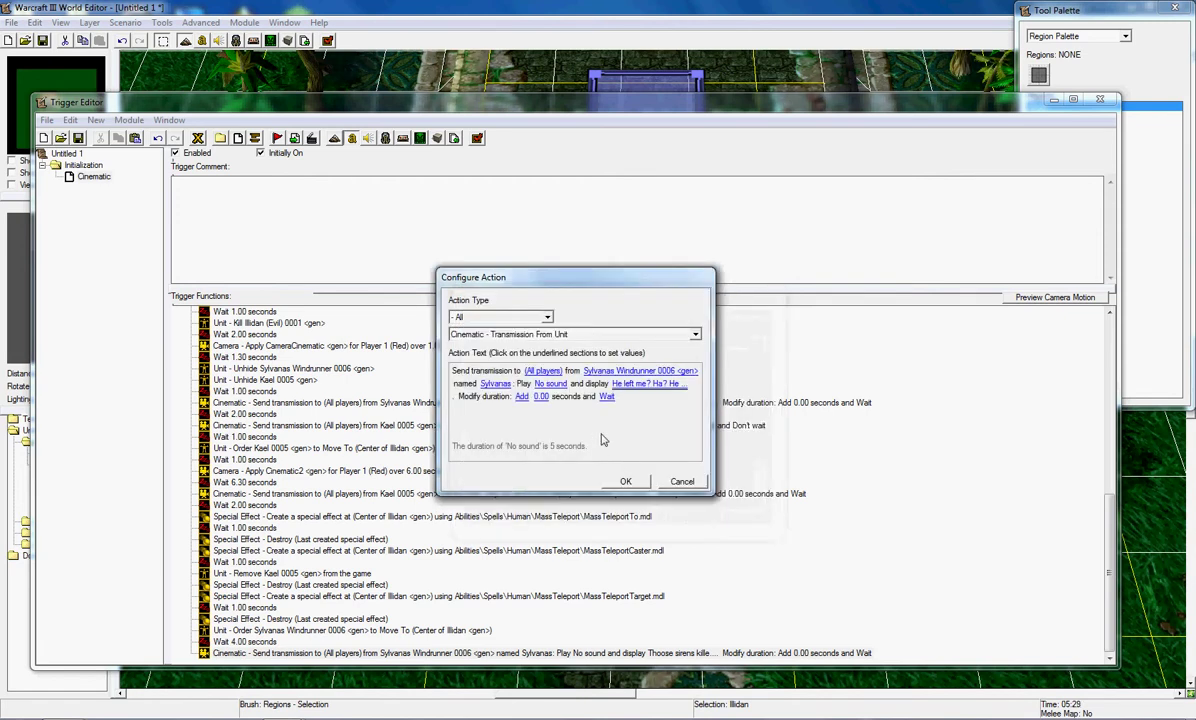
click(606, 396)
click(683, 515)
click(625, 481)
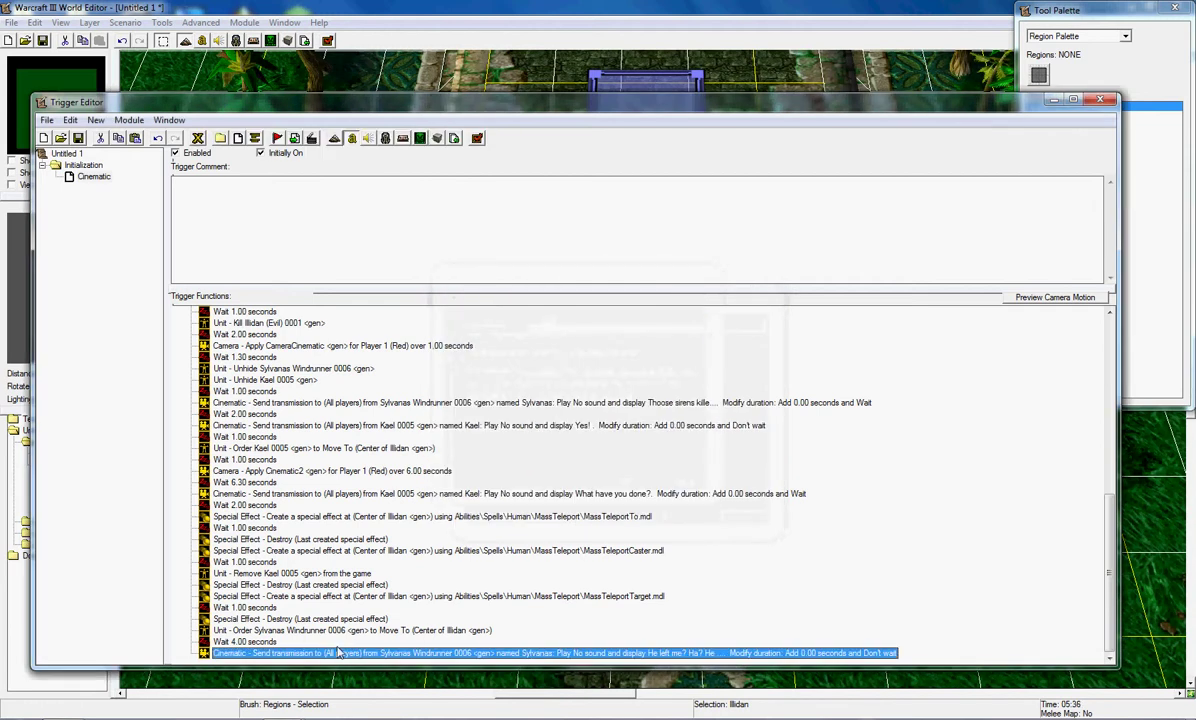
Add a Wait action of 3 seconds after Sylvanas's last transmission
right_click(340, 652)
click(384, 621)
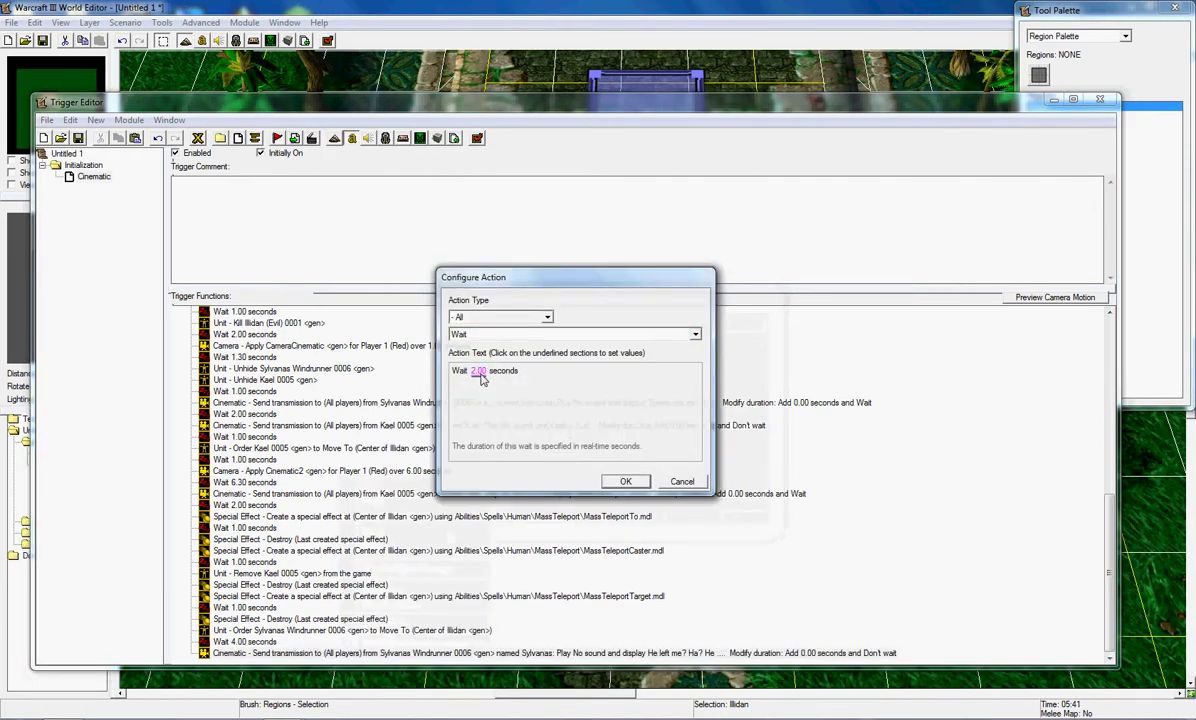
click(482, 372)
text(3)
key(Return)
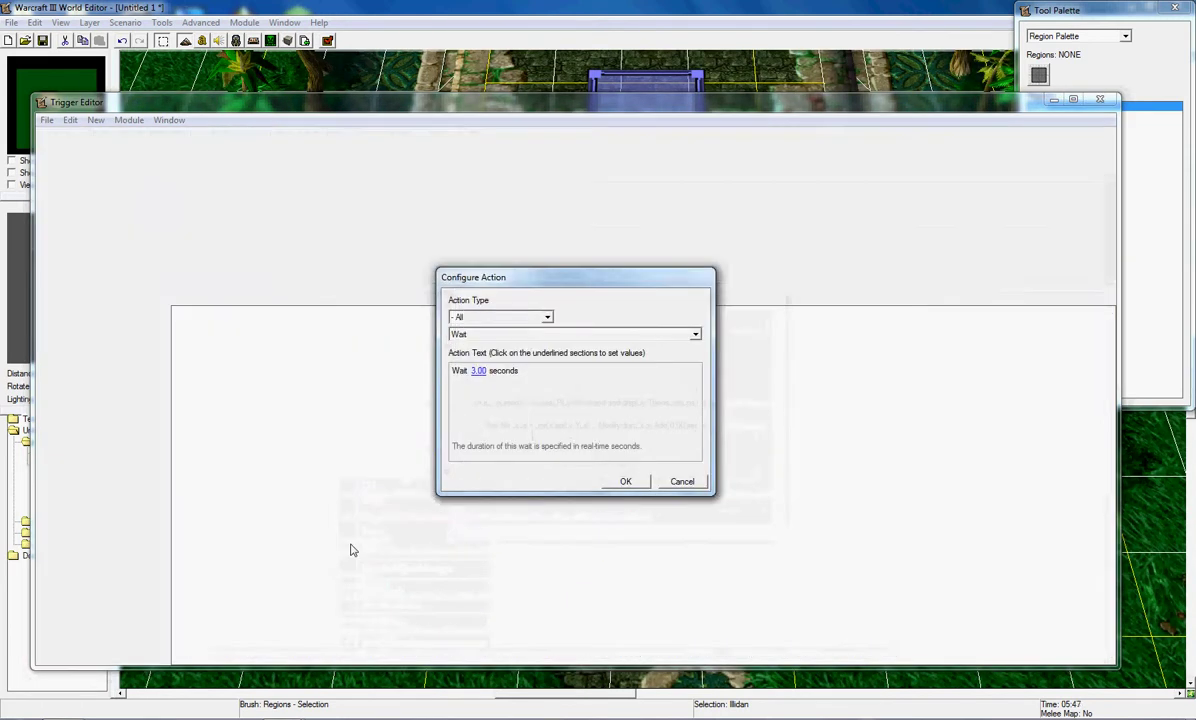
key(Return)
Add a Cinematic Mode action at the trigger's end that turns cinematic mode Off for all players
right_click(270, 653)
click(311, 623)
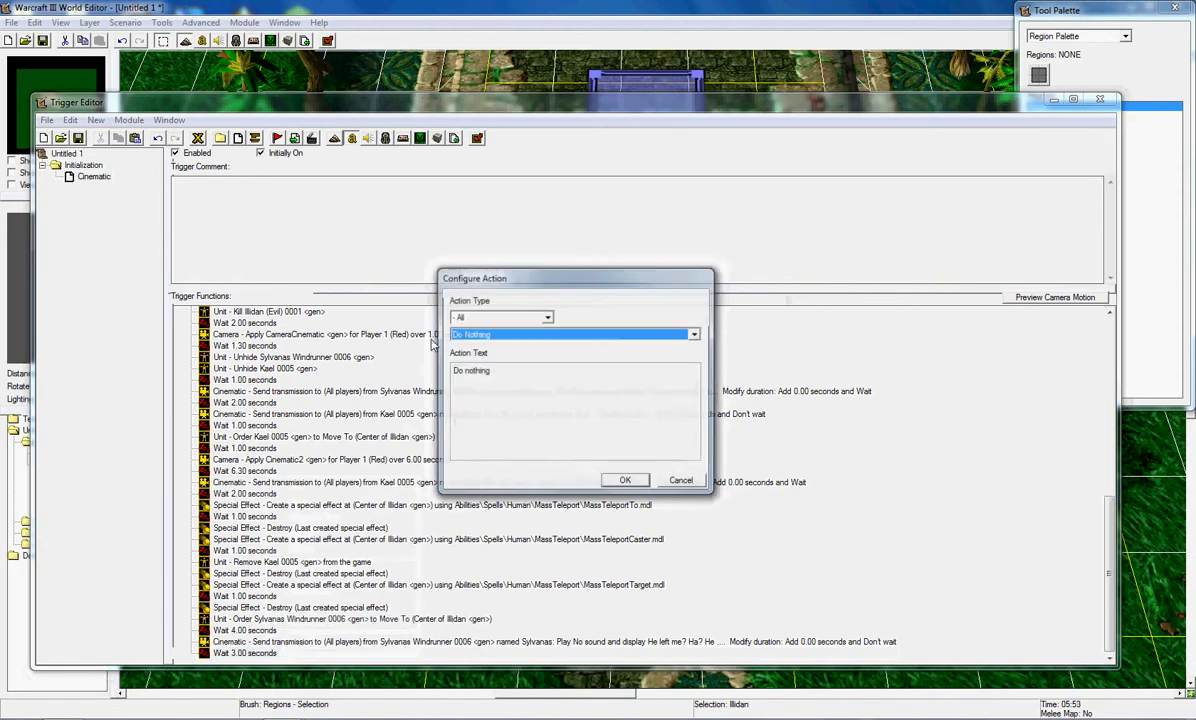
click(500, 317)
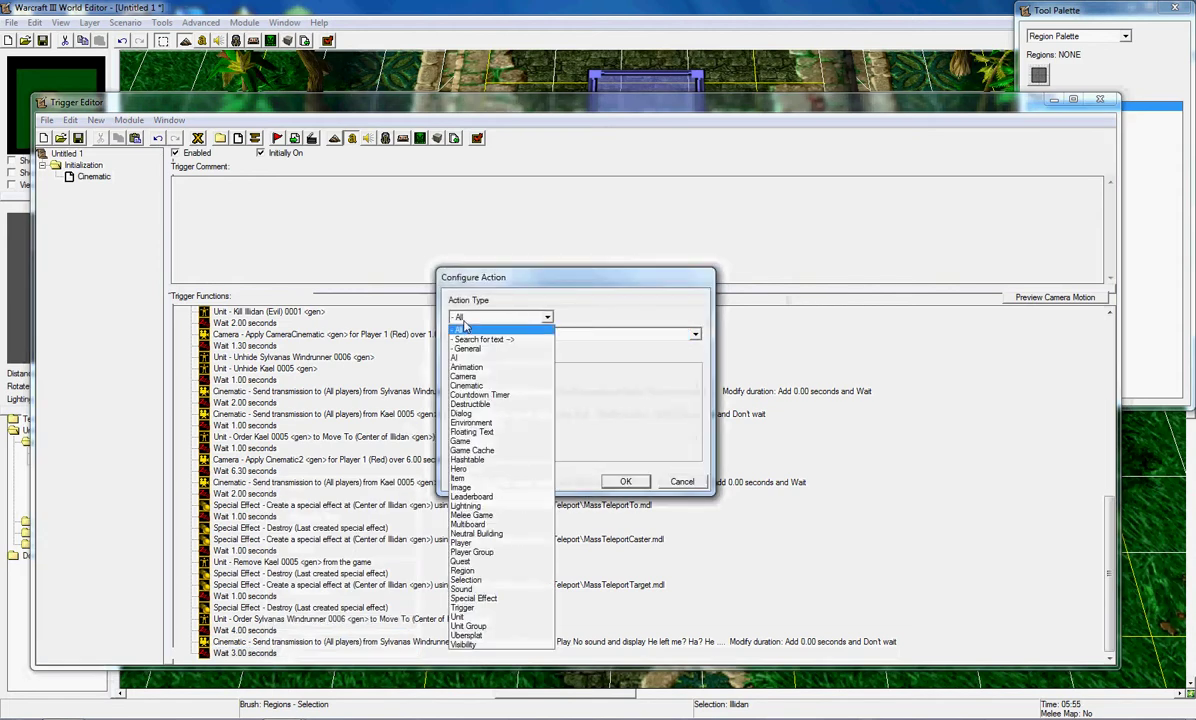
click(467, 385)
click(505, 334)
click(490, 374)
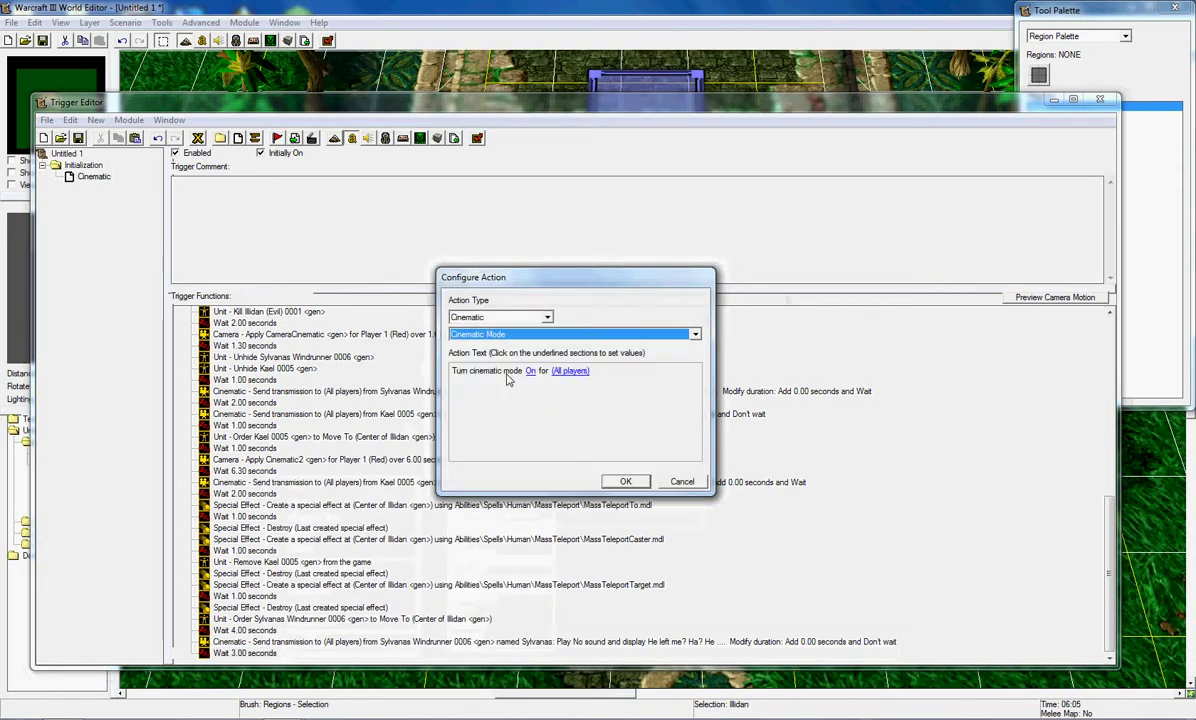
click(530, 374)
key(Up)
key(Return)
key(Return)
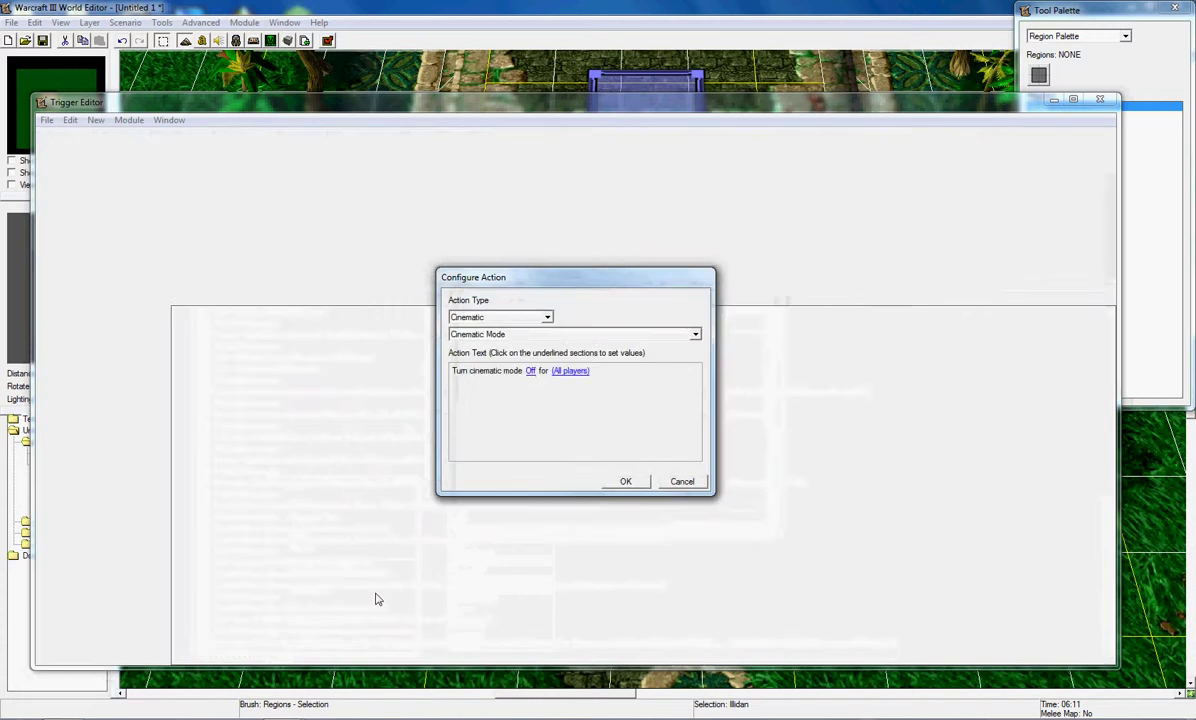
Add a Reset Game Camera action that returns Player 1 (Red) to the standard game view over 1 second
right_click(324, 653)
click(369, 615)
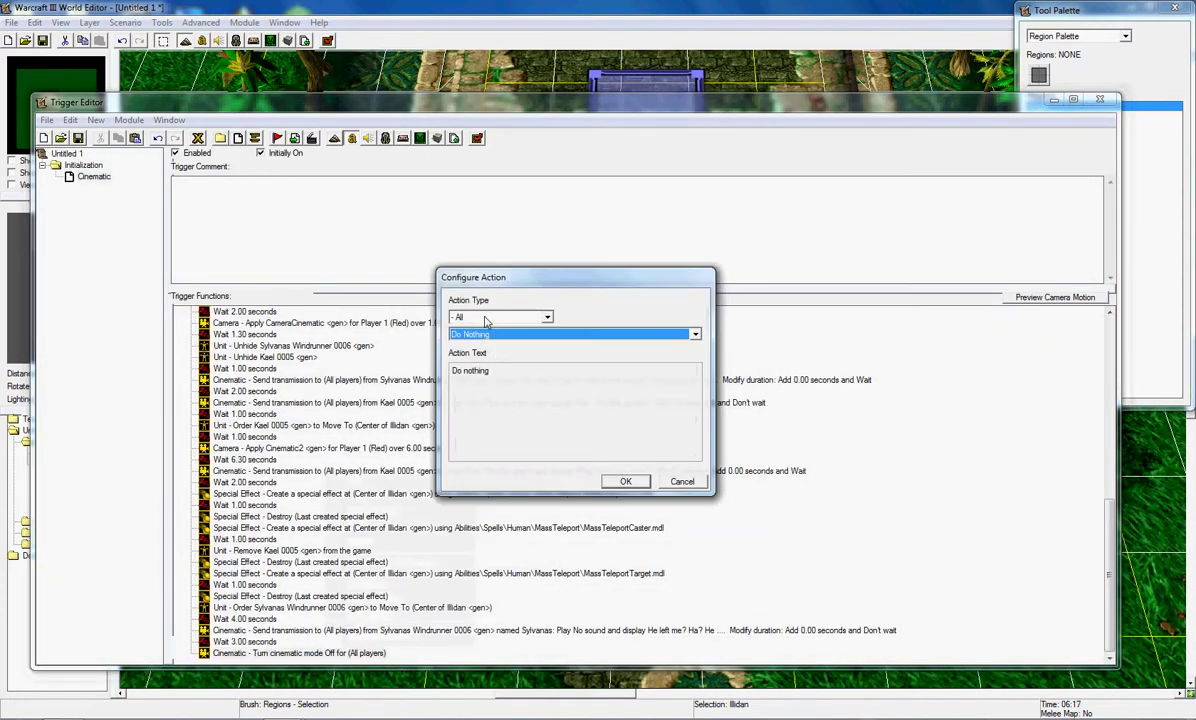
click(500, 317)
click(467, 374)
click(510, 334)
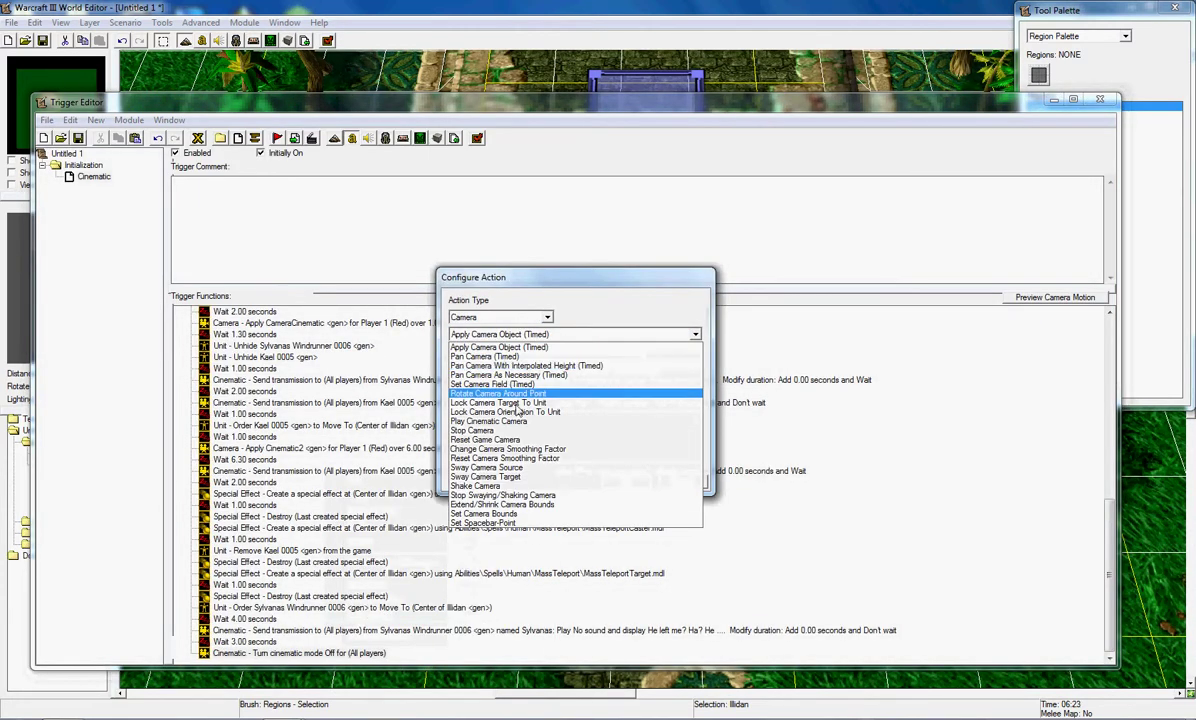
click(505, 440)
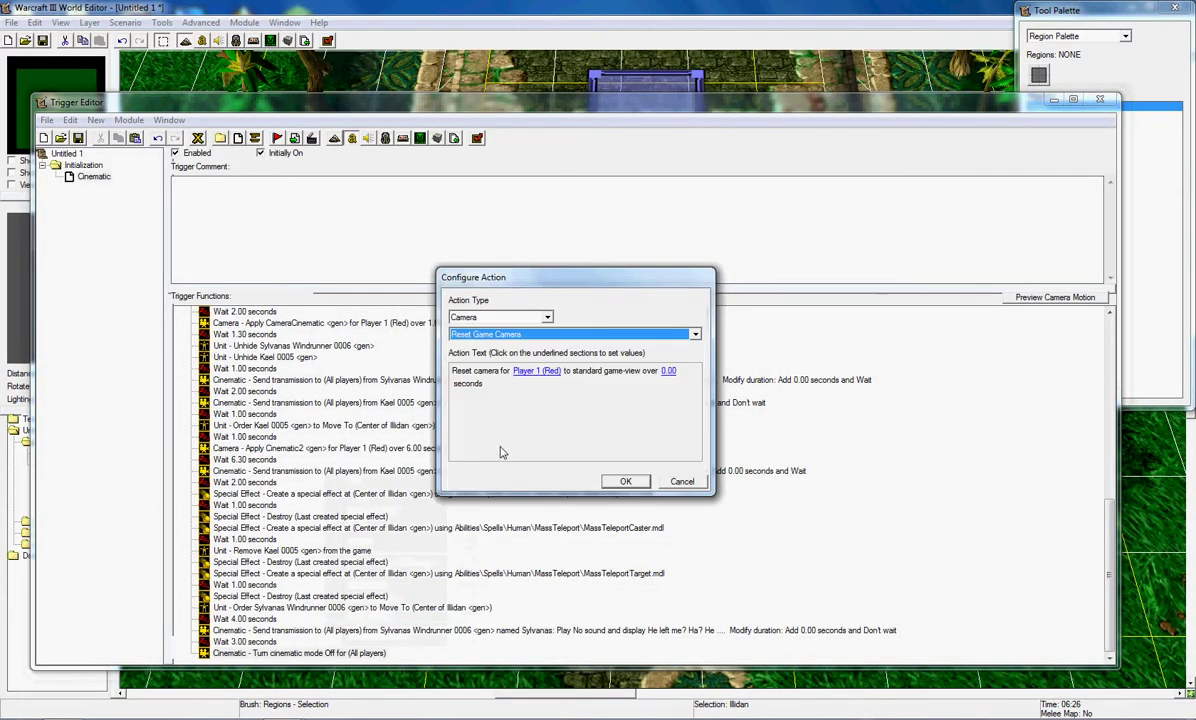
click(668, 371)
text(1)
key(Return)
key(Return)
Add a Wait action of 2 seconds after the camera reset
right_click(300, 655)
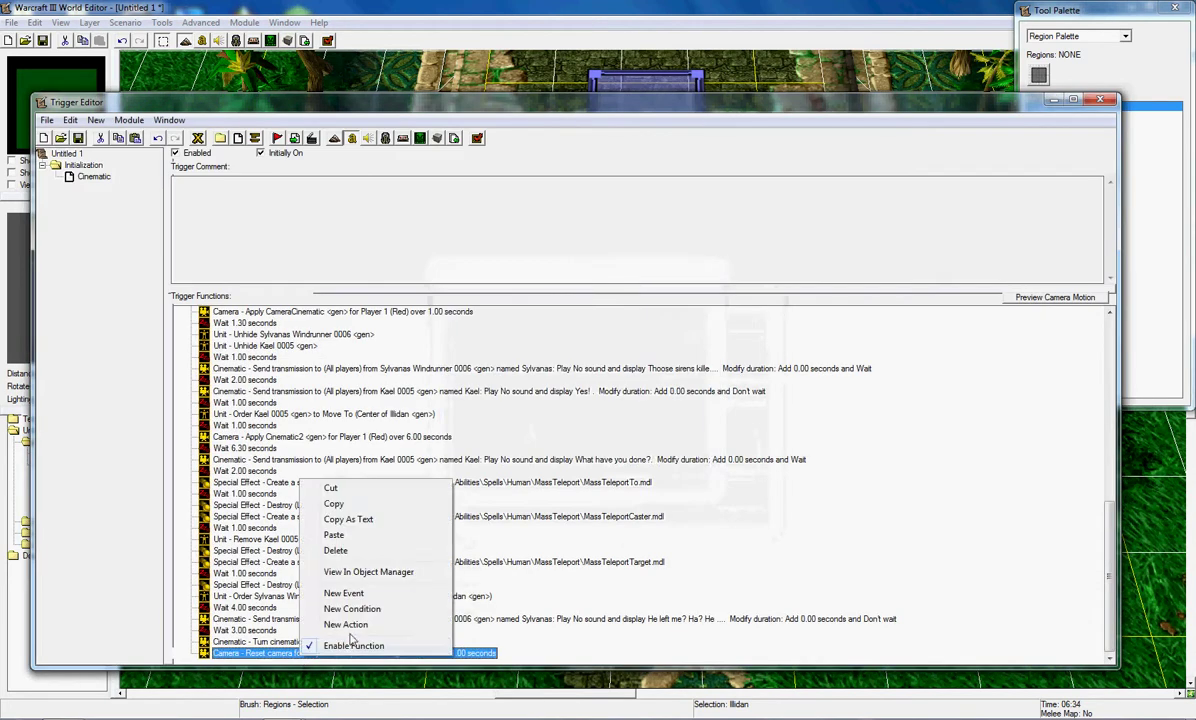
click(360, 621)
key(Return)
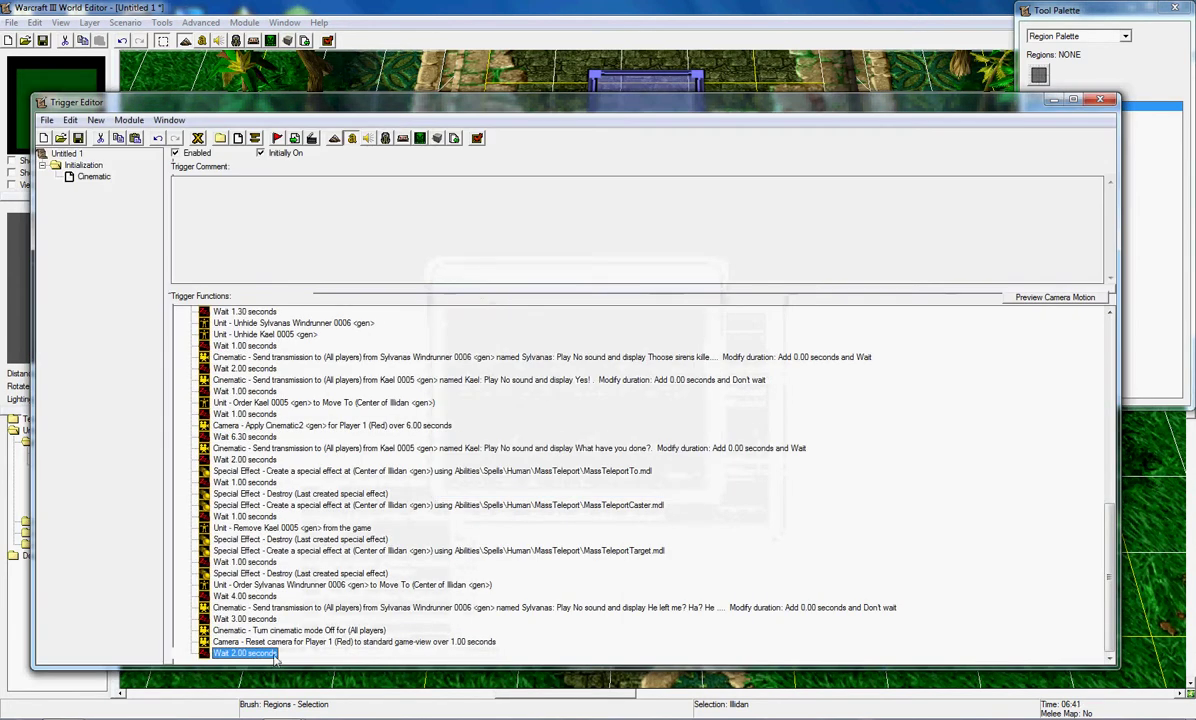
Add an auto-timed Game text message action after the last wait, showing all players "Helpful tips! :) Hope they helped..!"
right_click(268, 655)
click(380, 617)
click(500, 317)
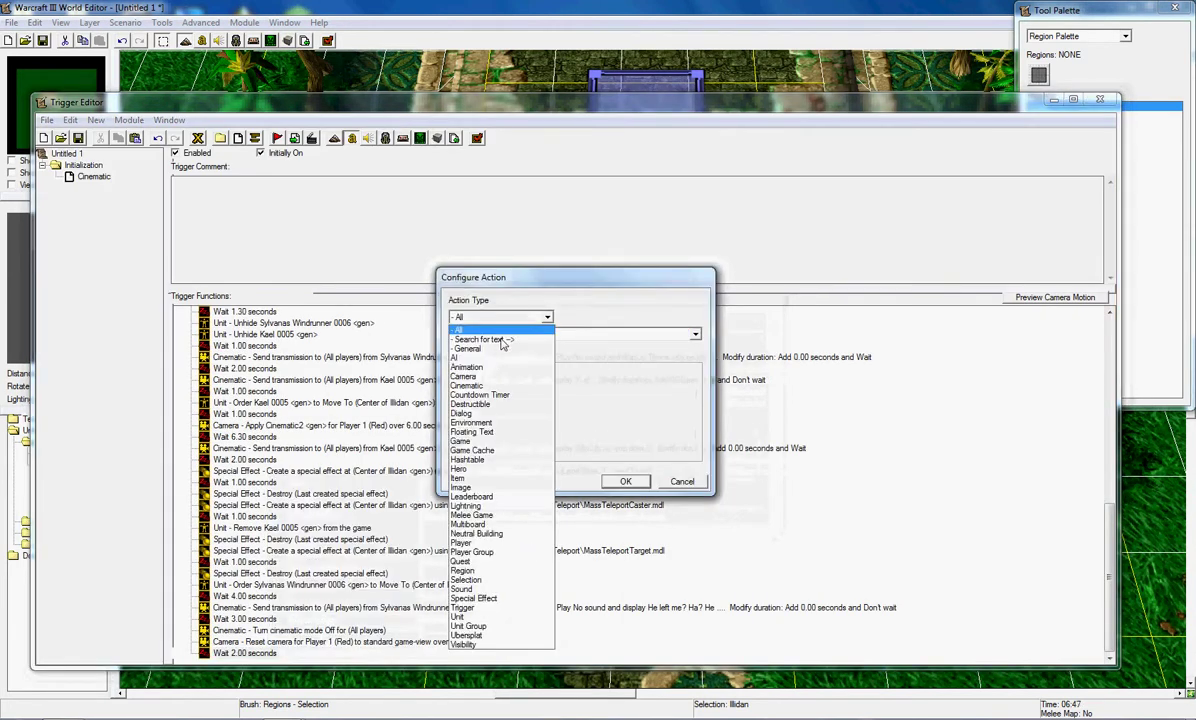
click(471, 441)
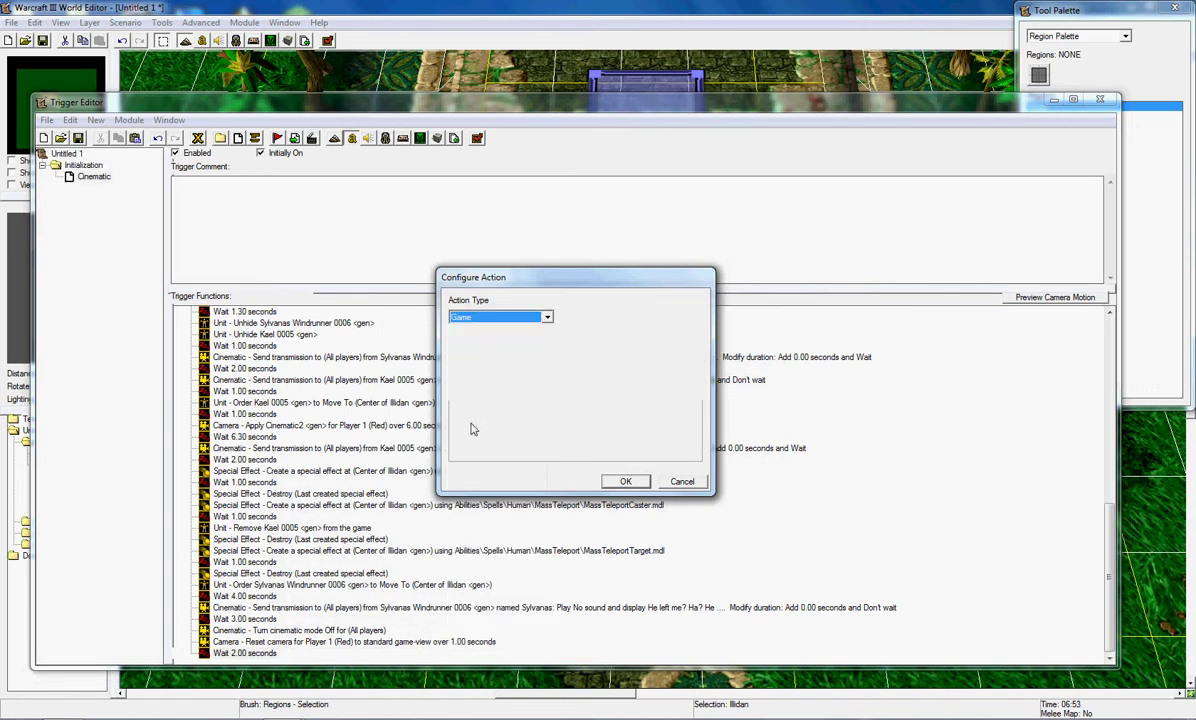
click(566, 371)
text(H)
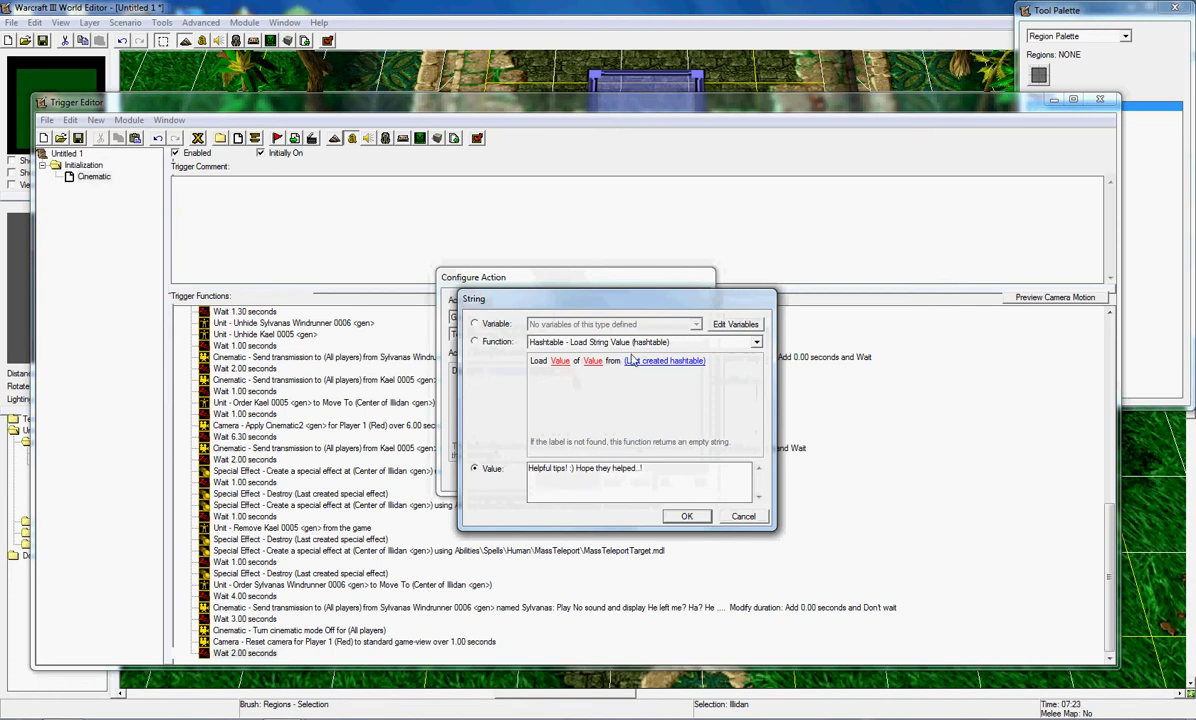
click(698, 514)
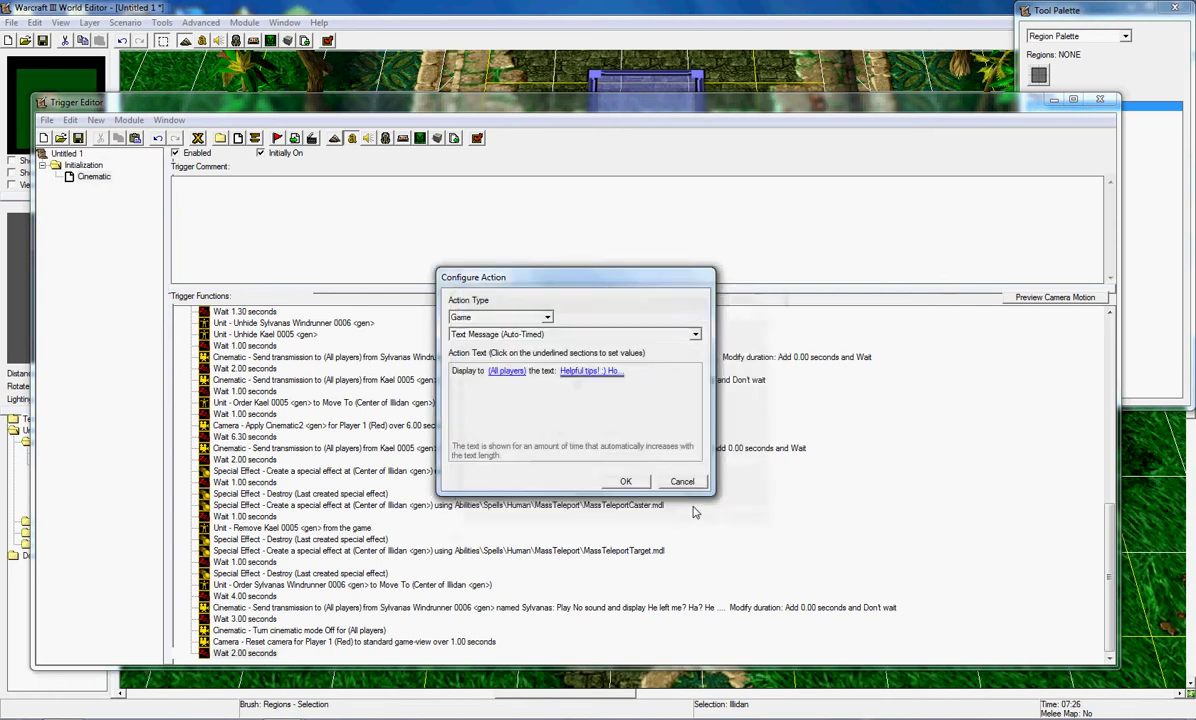
click(626, 482)
Add a Play Sound action after the text message that plays the QuestCompleted sound variable
right_click(320, 652)
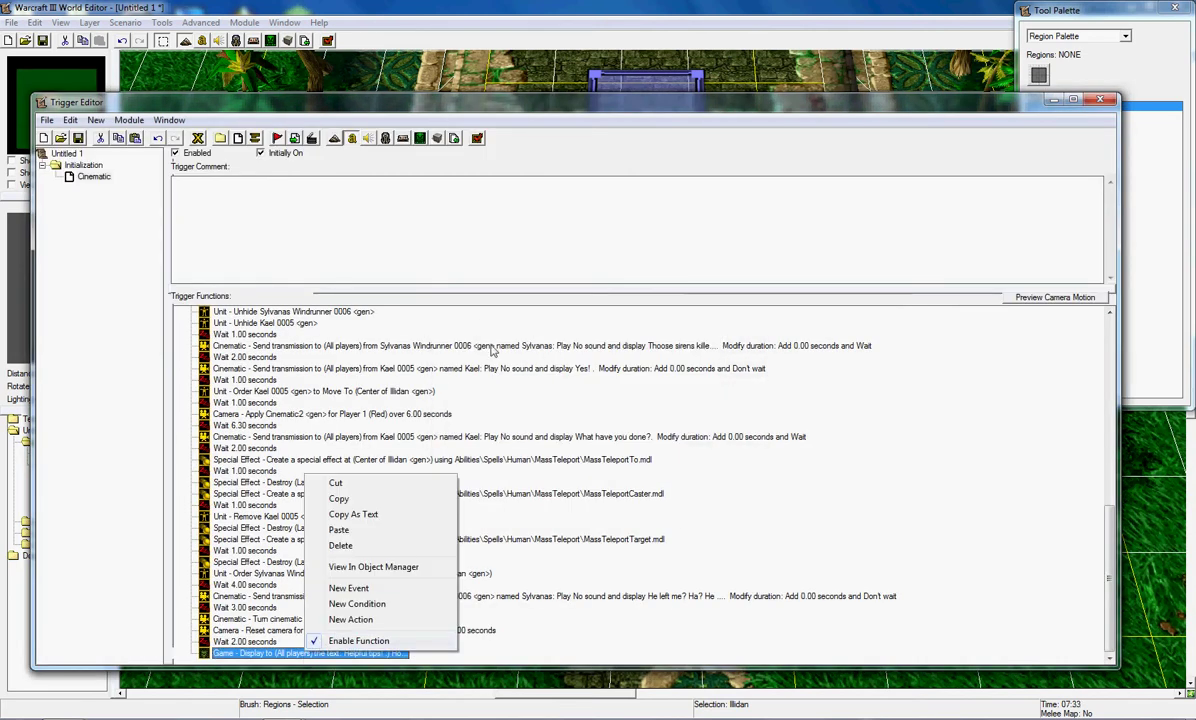
click(386, 620)
click(490, 317)
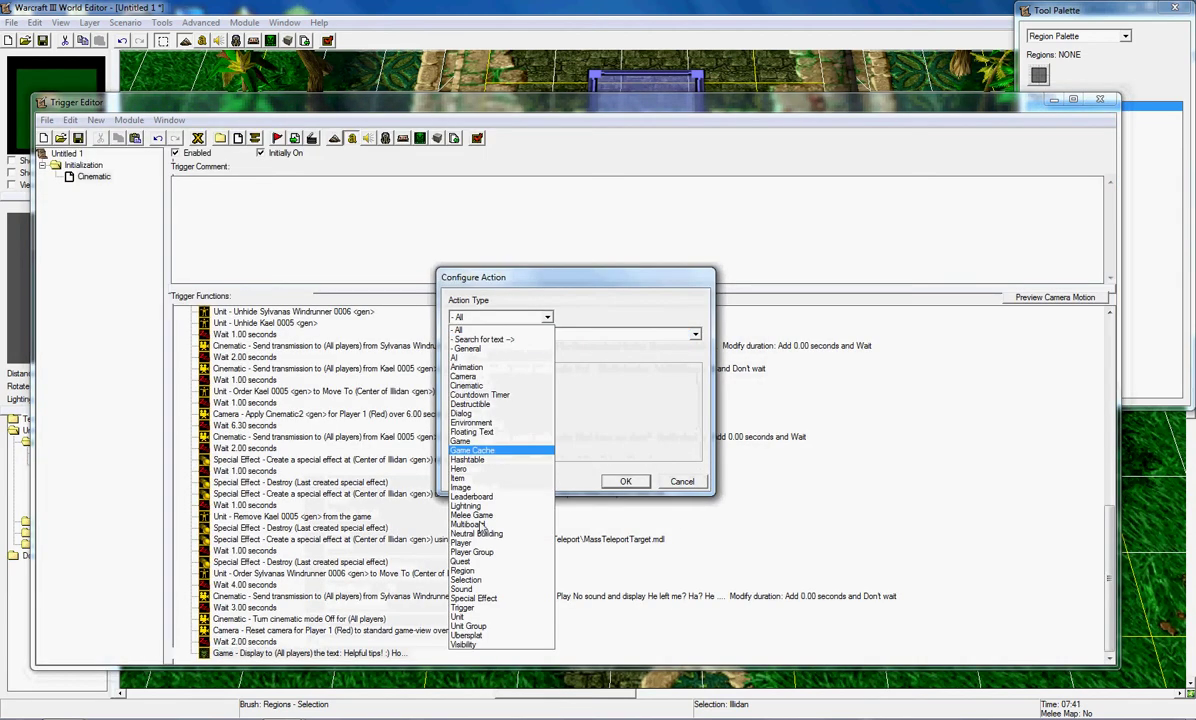
click(462, 589)
click(480, 368)
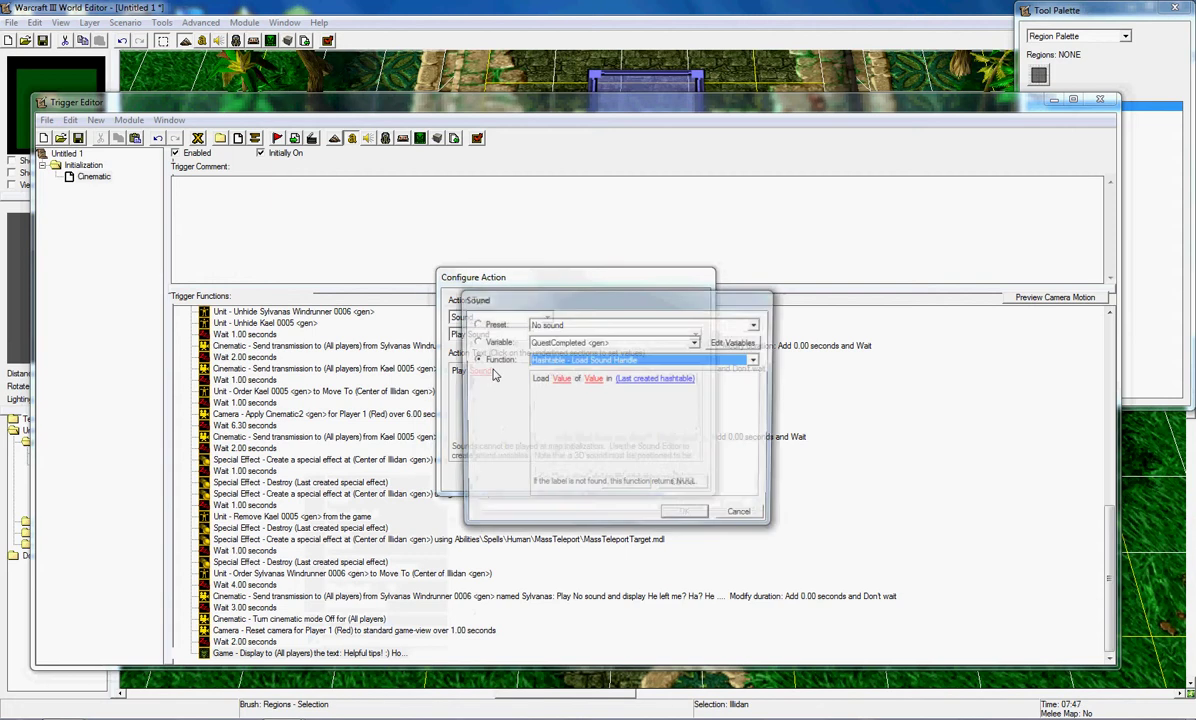
click(566, 342)
click(560, 357)
key(Return)
key(Return)
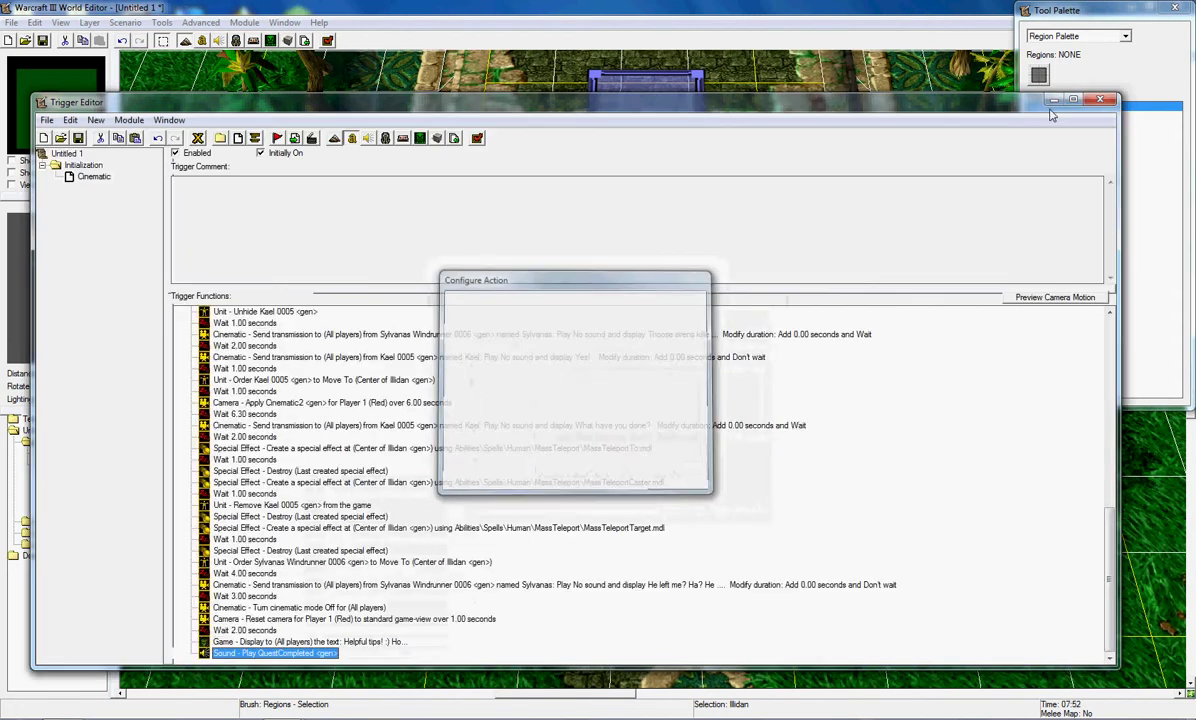